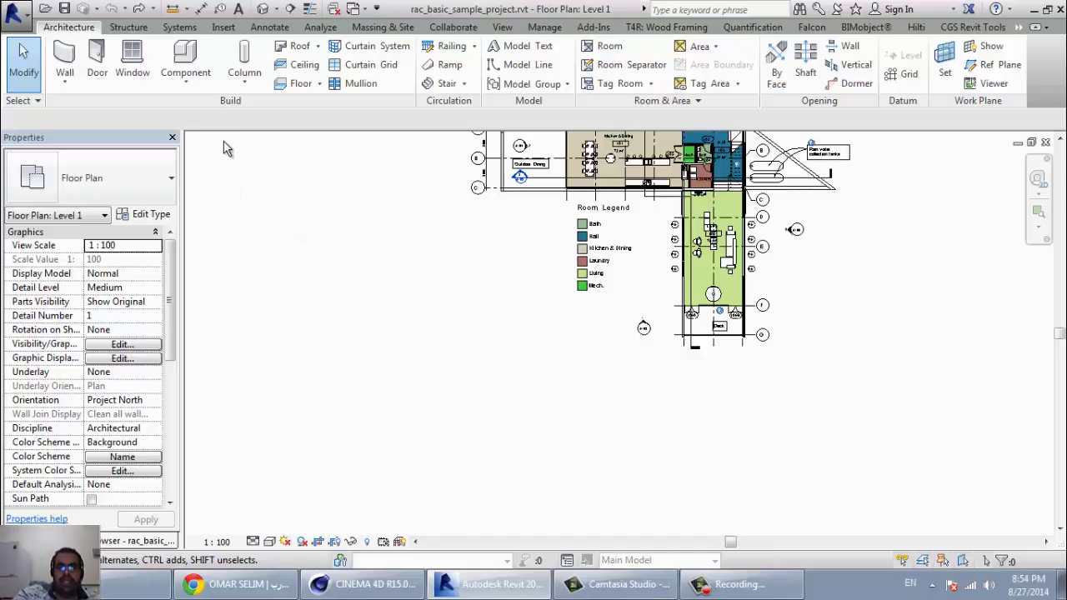
- Start placing the loaded side table component, then cancel without placing it
left_click(190, 90)
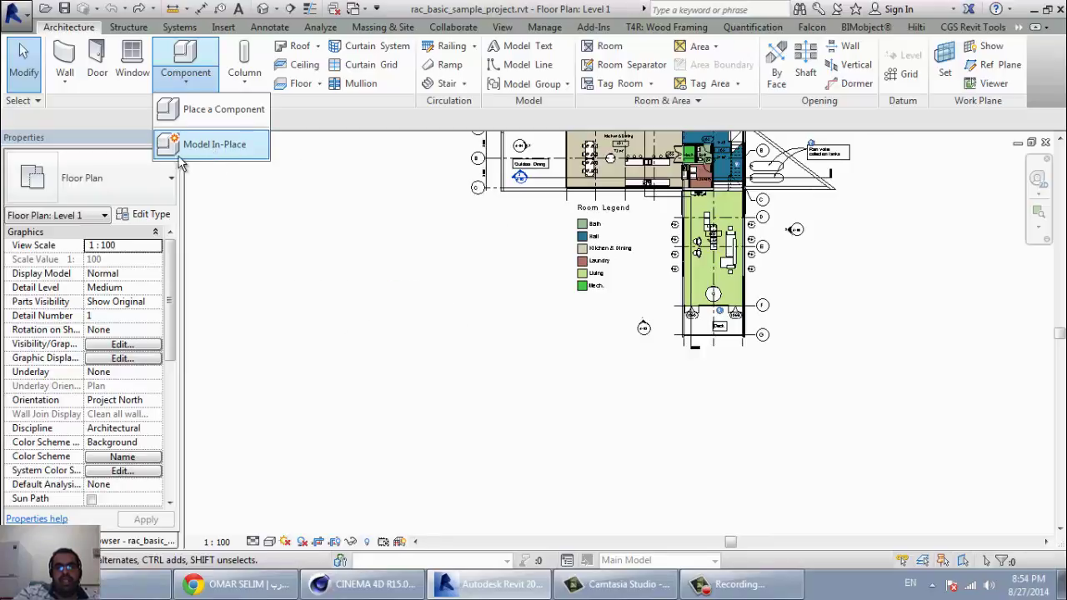
left_click(215, 113)
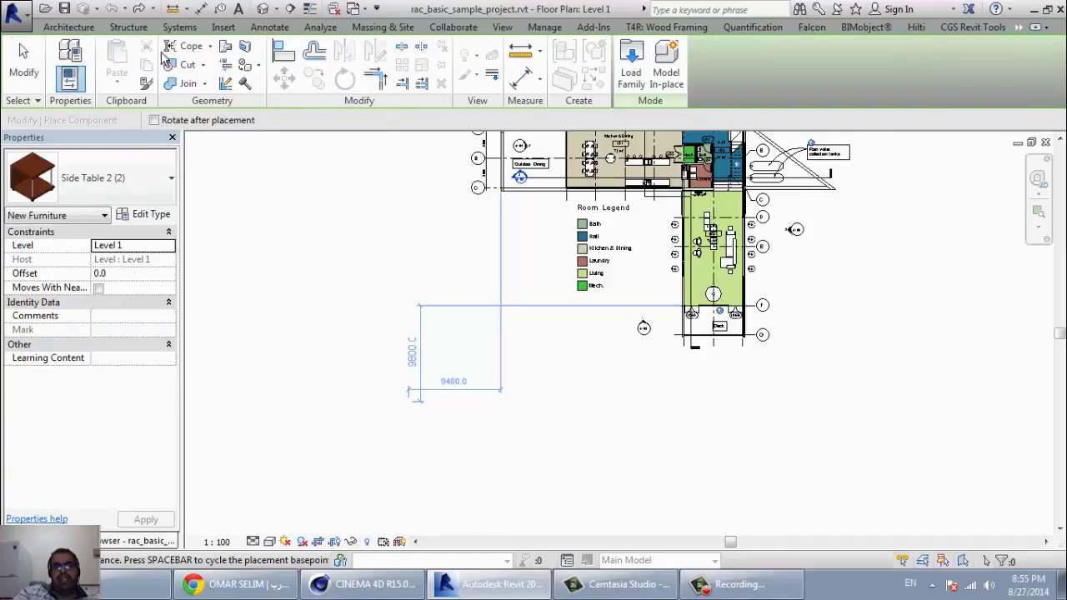
key("Escape")
- Start a Model In-Place family and try the Columns and Floors categories
left_click(183, 83)
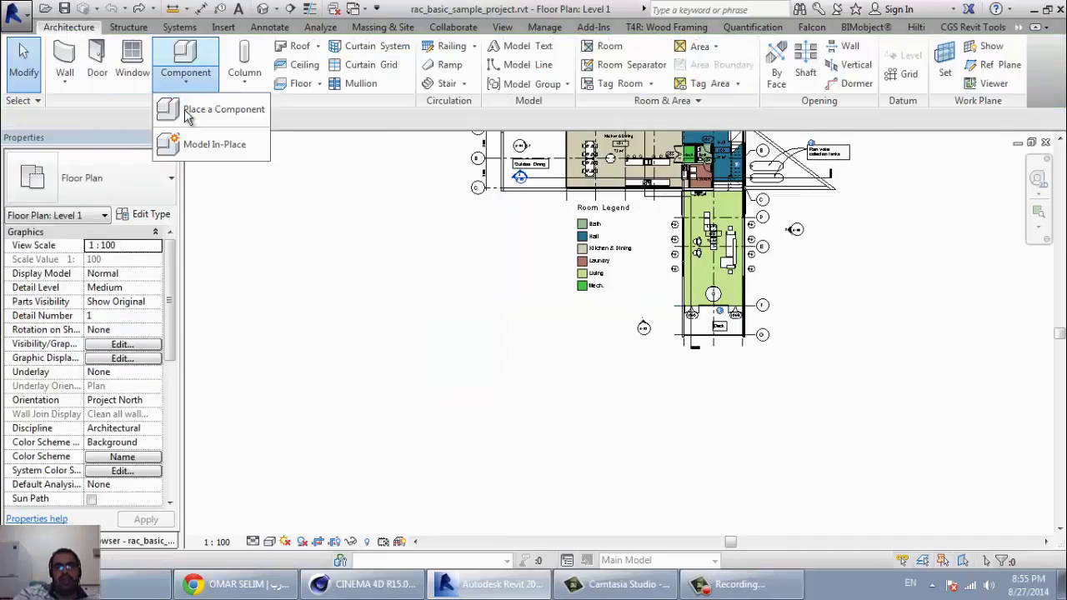
left_click(214, 144)
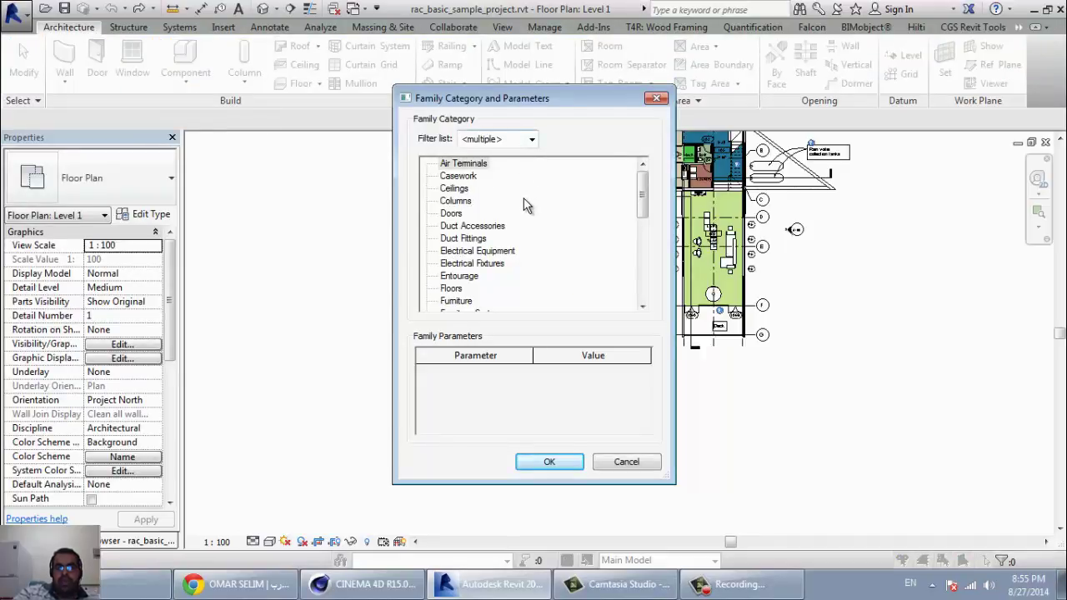
left_click(460, 213)
left_click(462, 202)
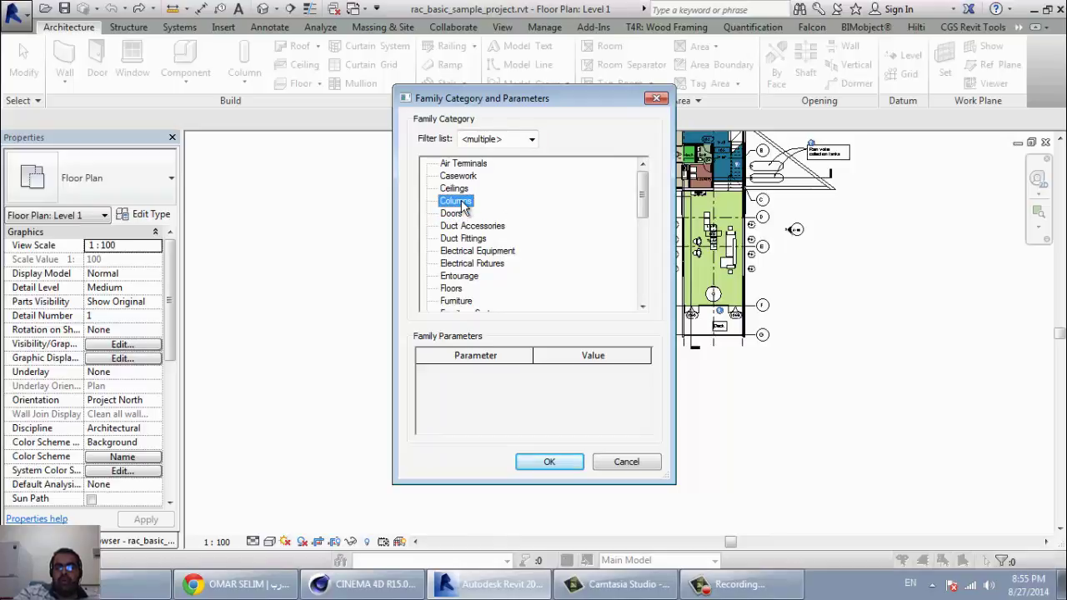
left_click(454, 288)
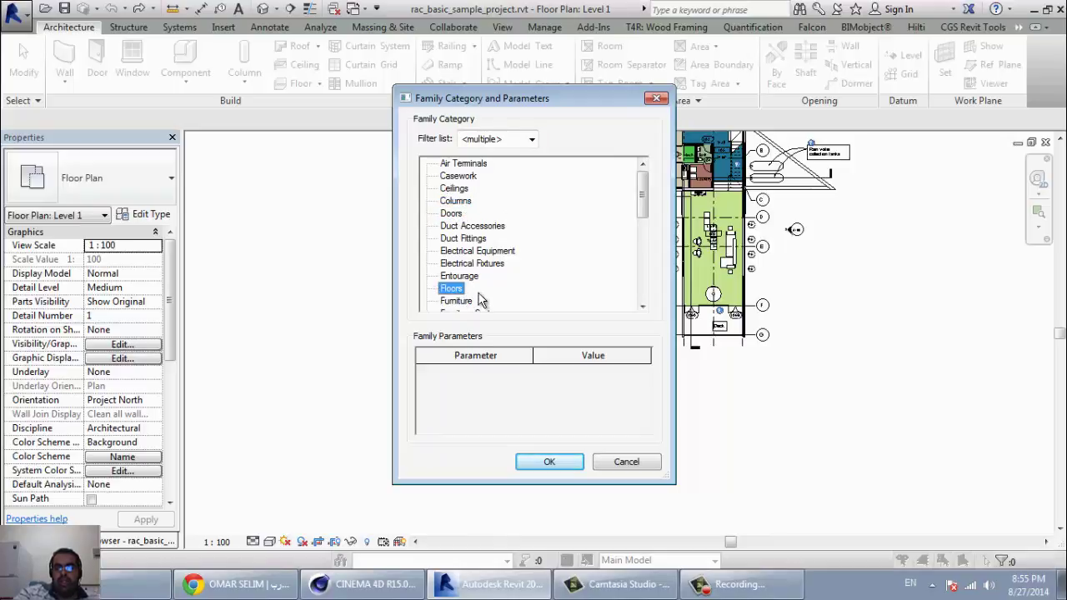
- Browse the category list, settle on Columns and confirm it
scroll(479, 300, "down", 2)
scroll(479, 300, "down", 2)
scroll(475, 287, "down", 2)
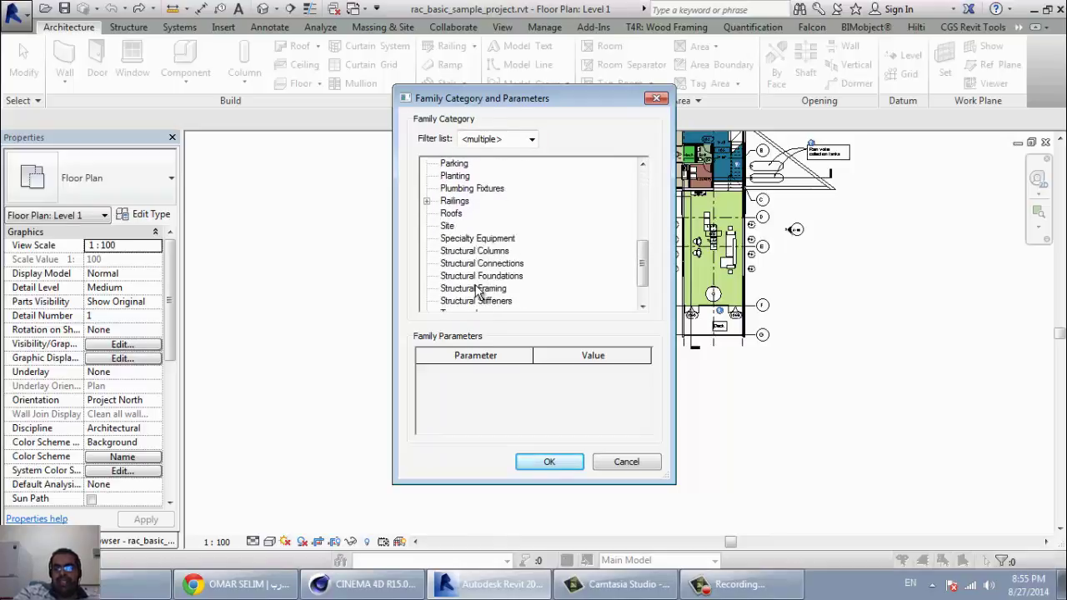
scroll(475, 293, "up", 2)
scroll(475, 296, "up", 2)
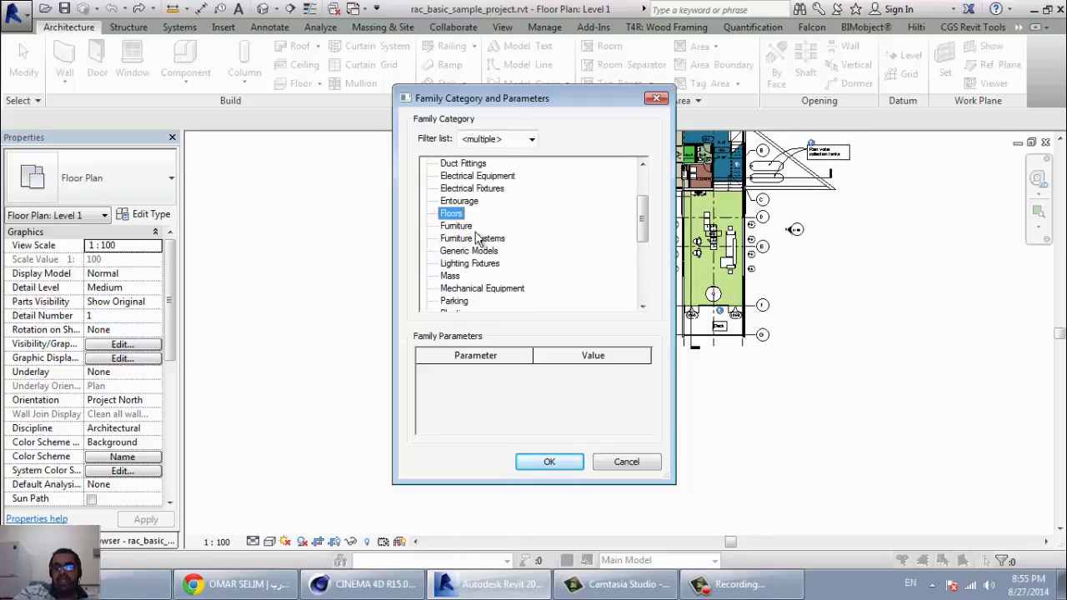
scroll(526, 263, "down", 2)
scroll(524, 266, "down", 1)
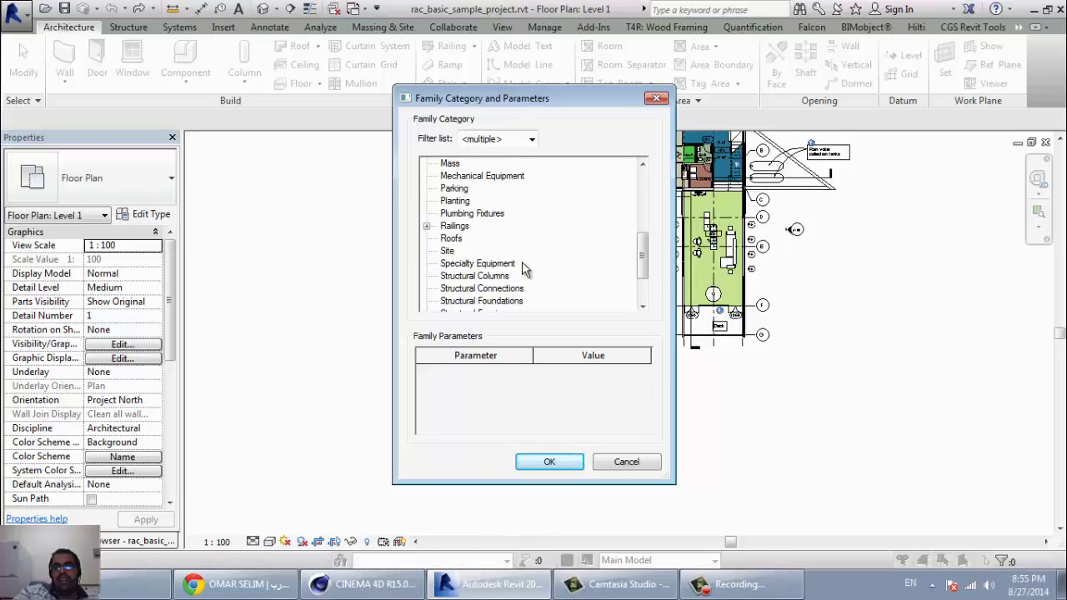
scroll(523, 268, "up", 2)
scroll(524, 268, "up", 2)
scroll(524, 268, "up", 1)
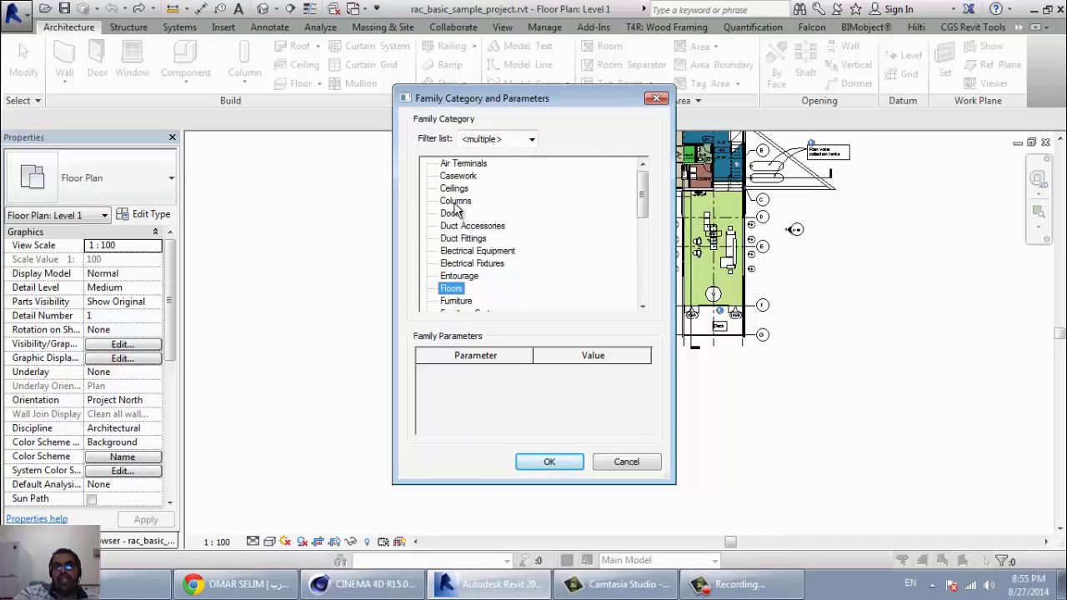
left_click(457, 203)
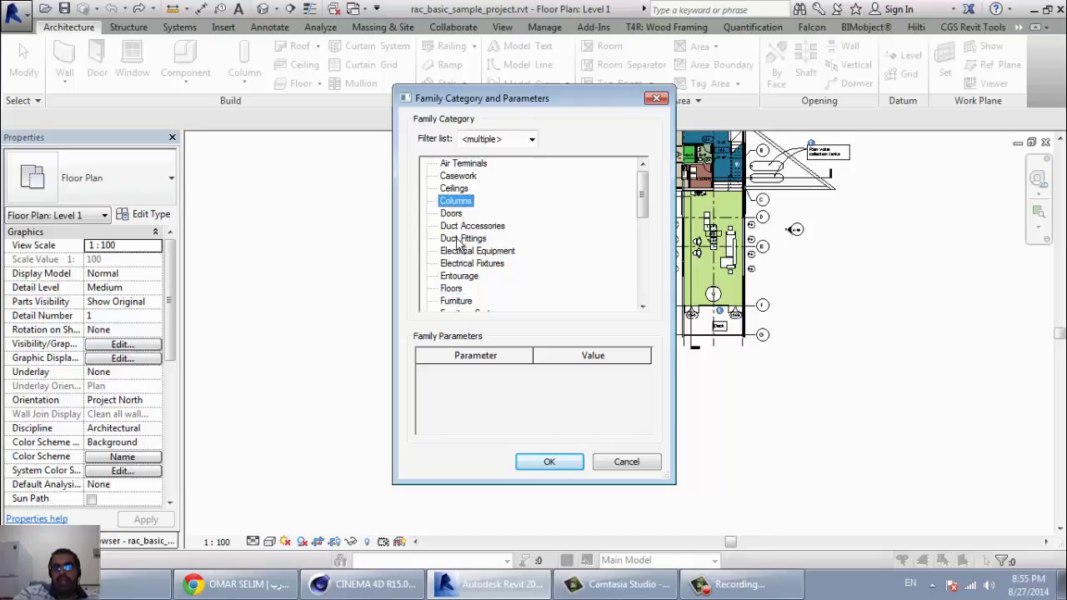
left_click(542, 470)
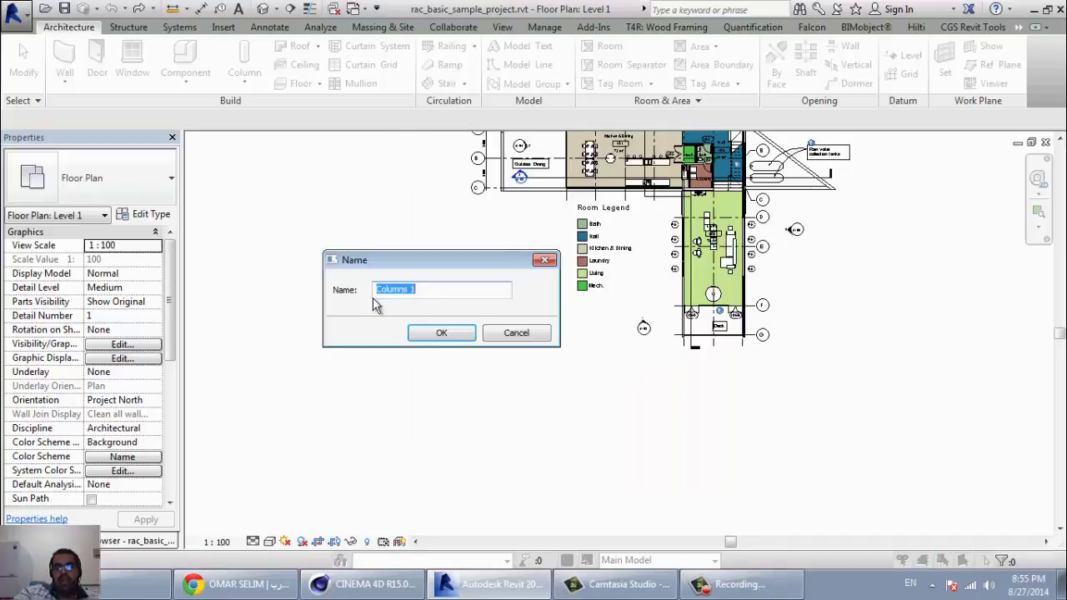
- Accept 'Columns 1' as the family name and start a solid extrusion at 3000 depth
left_click(437, 334)
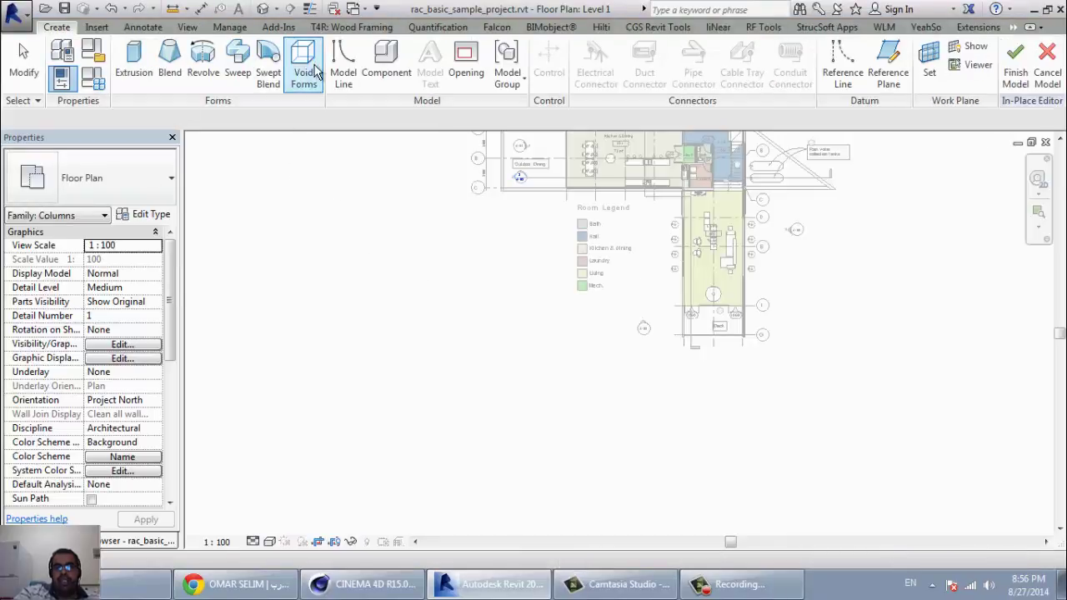
left_click(134, 78)
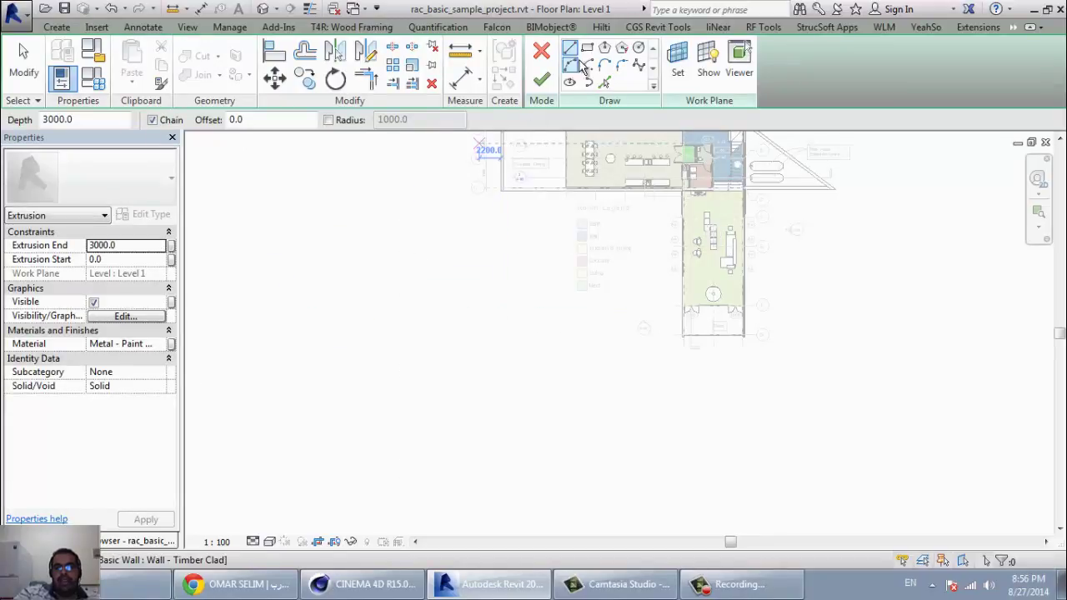
- Sketch the T-shaped column profile outline with connected edge lines
left_click(358, 325)
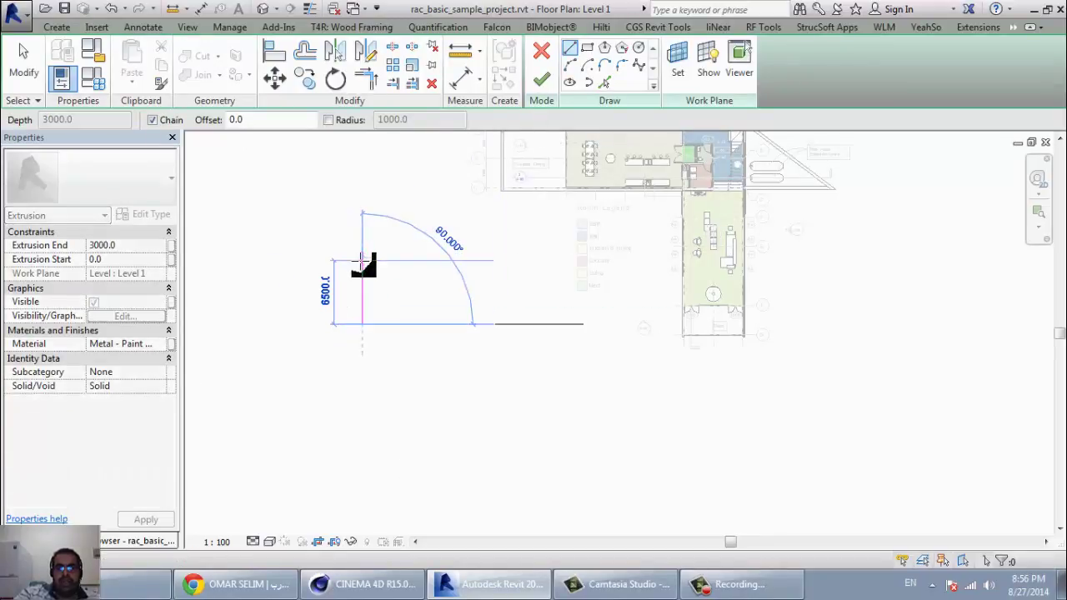
left_click(363, 261)
left_click(395, 261)
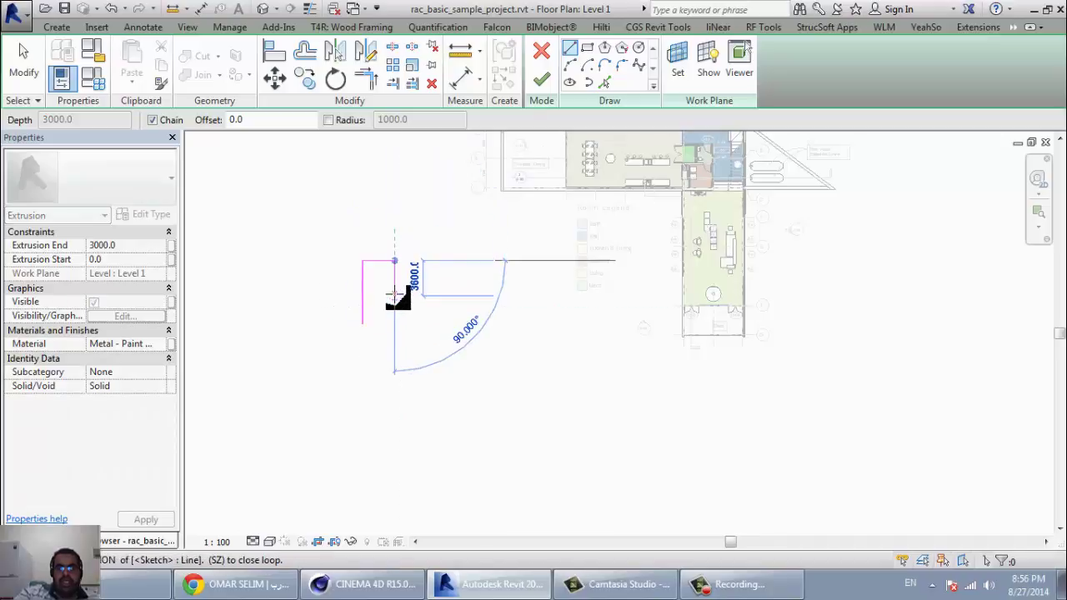
left_click(403, 292)
left_click(434, 292)
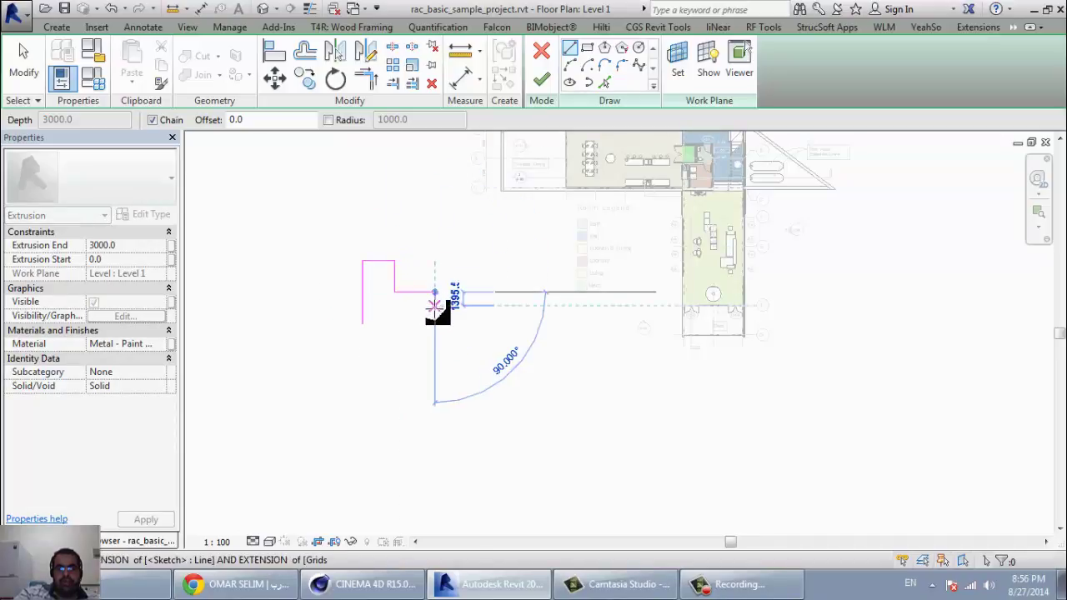
left_click(435, 317)
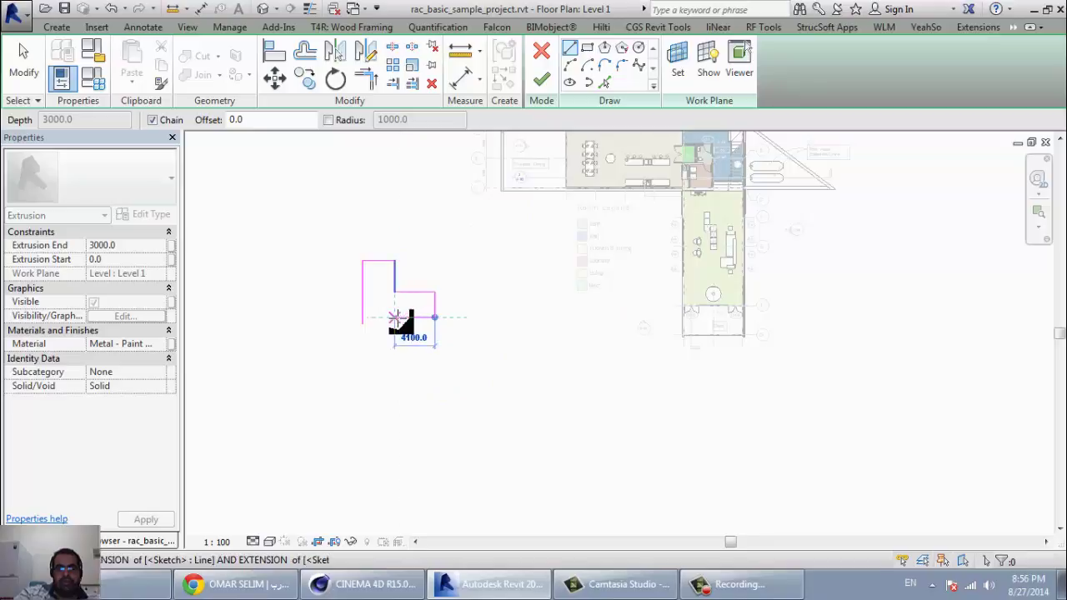
left_click(394, 317)
left_click(394, 345)
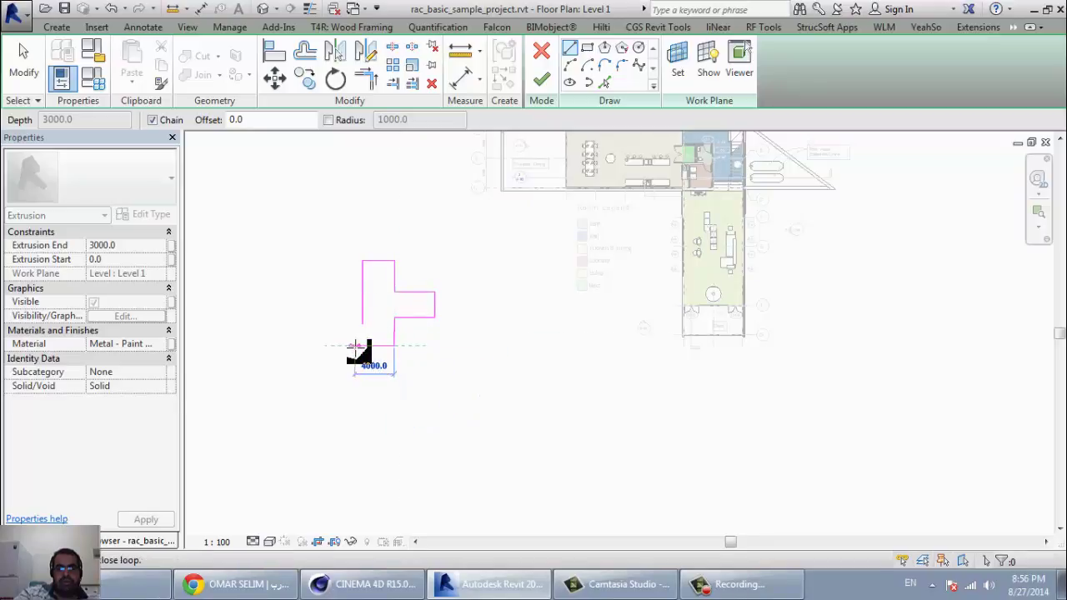
left_click(362, 345)
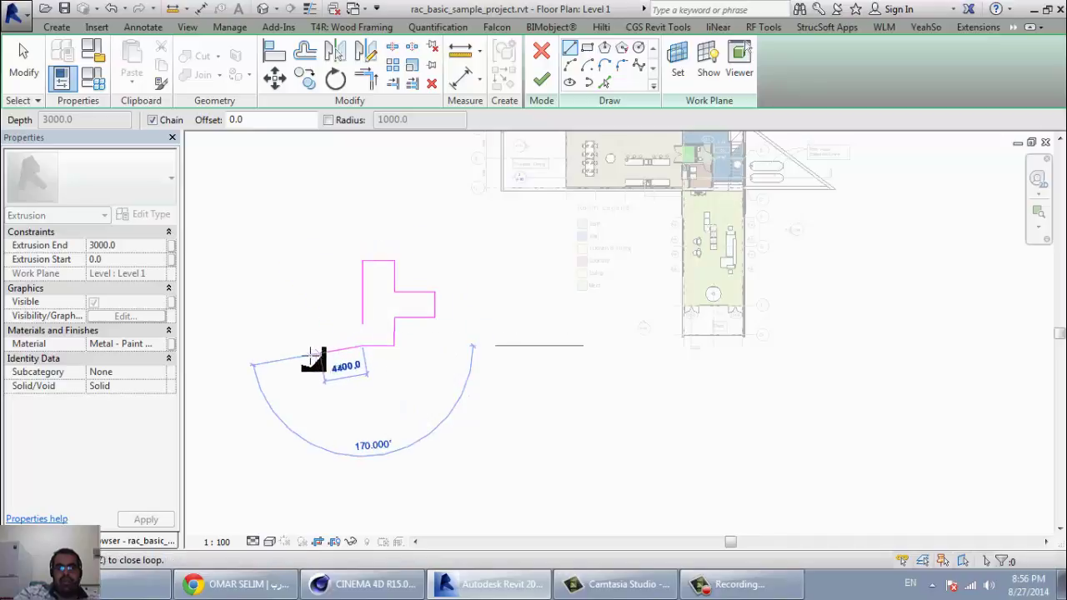
key("Escape")
key("Escape")
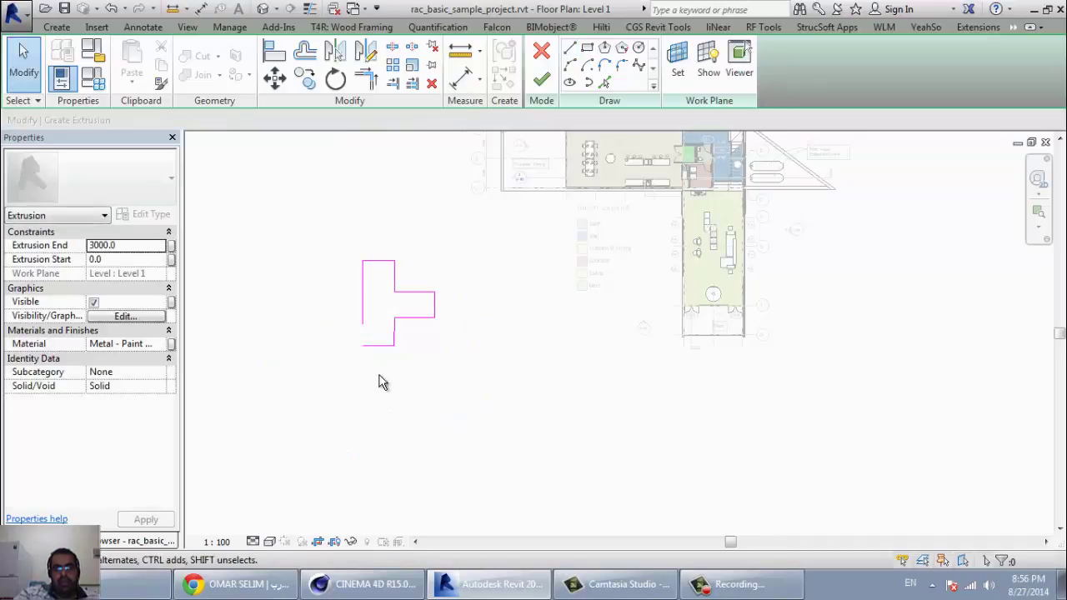
- Trim the outline corners with TR and align the stem edge to its reference
key("t")
key("r")
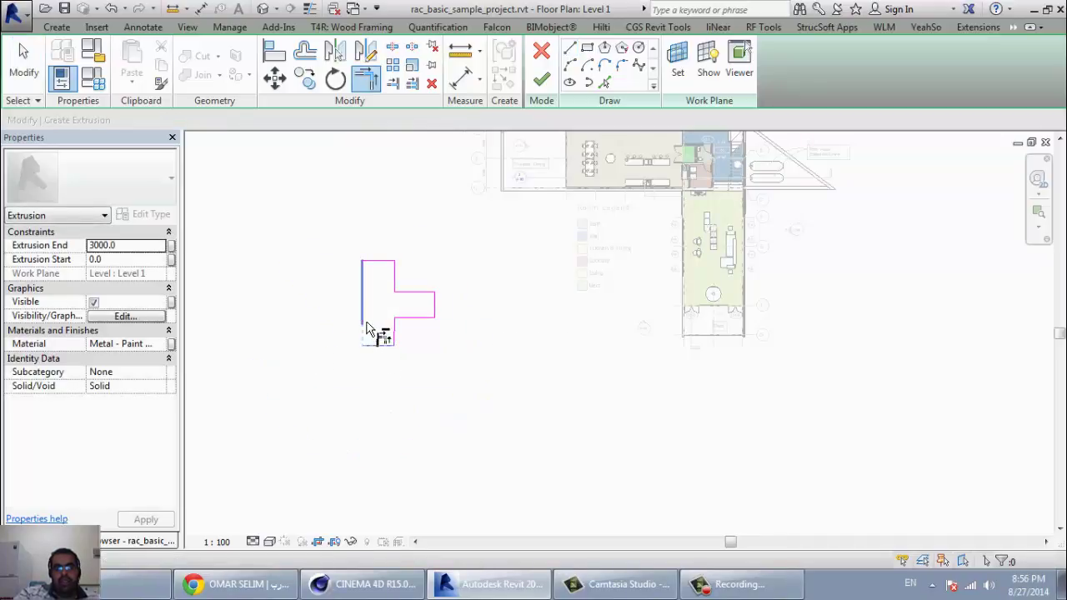
scroll(394, 333, "up", 3)
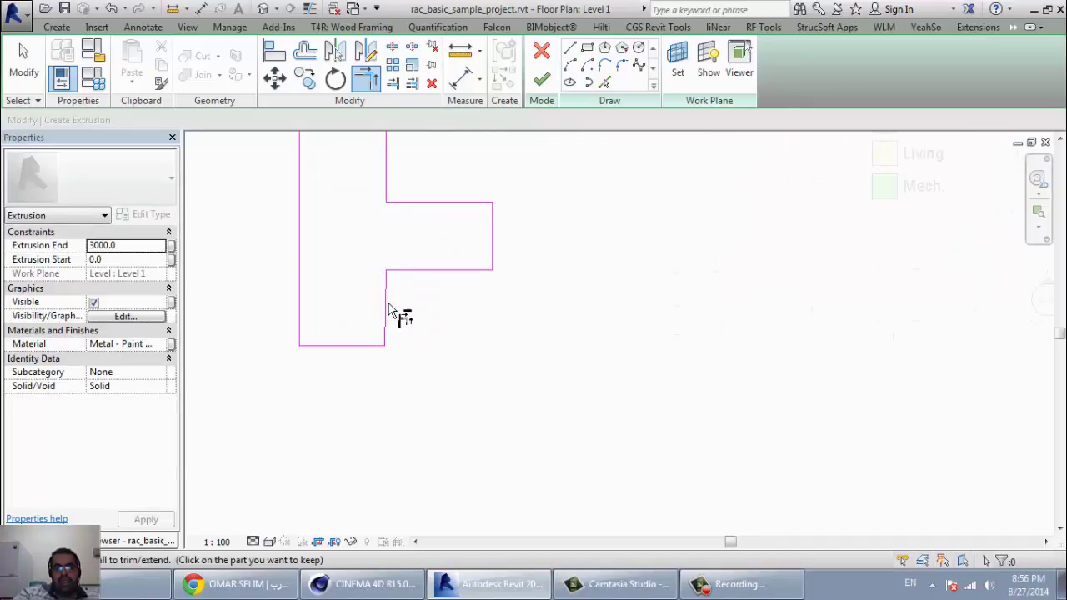
scroll(394, 316, "down", 3)
key("Escape")
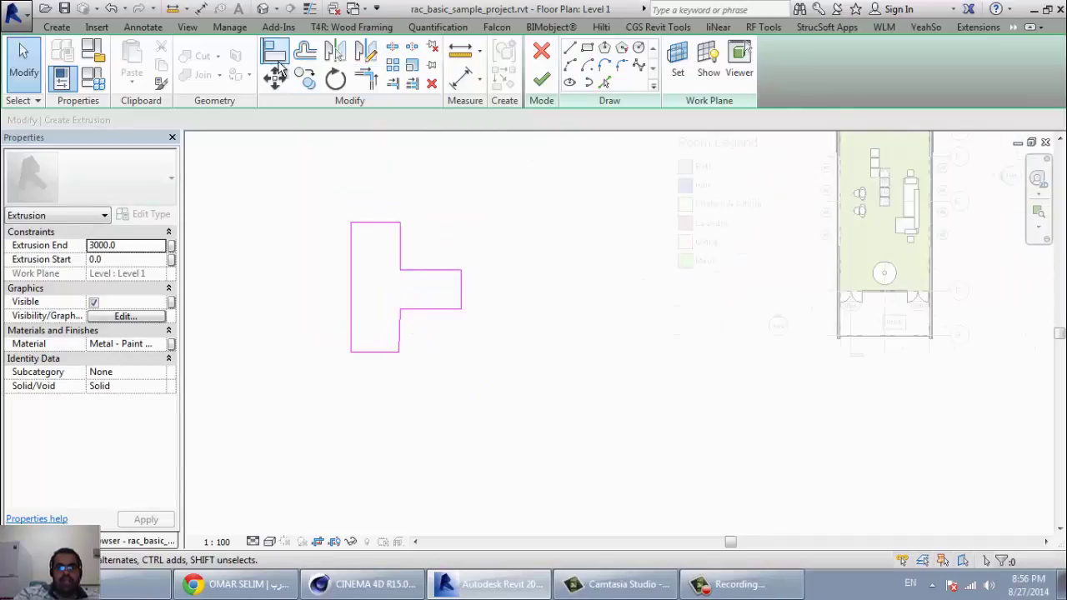
left_click(277, 57)
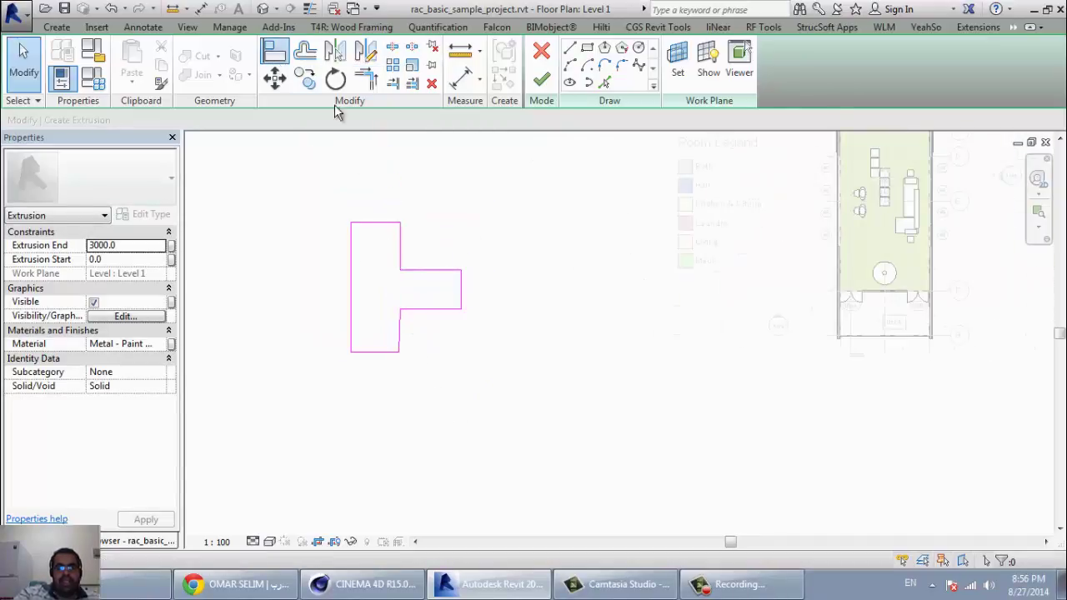
left_click(398, 293)
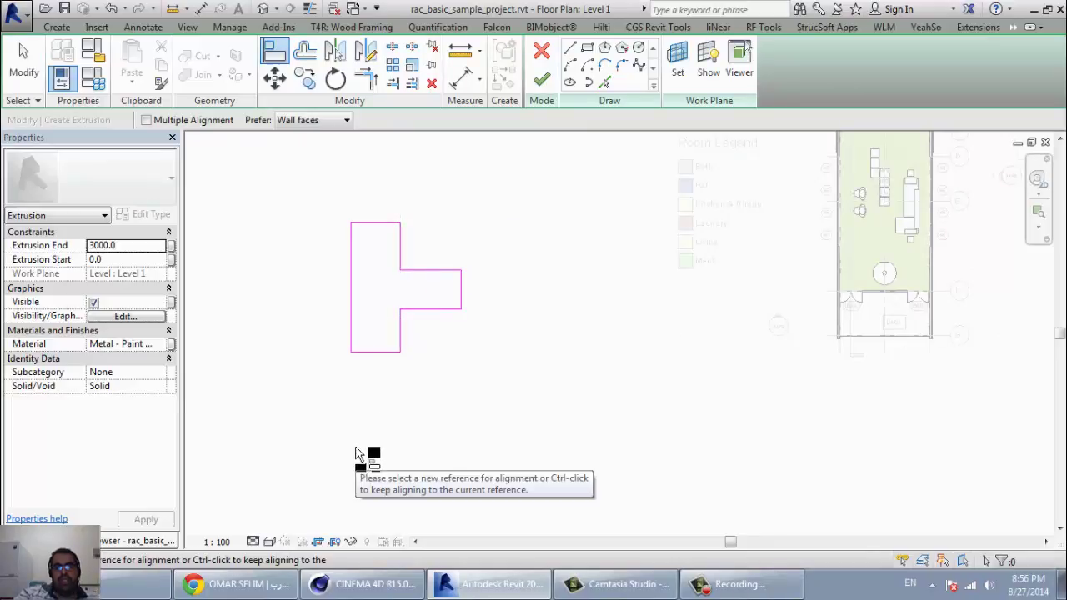
key("Escape")
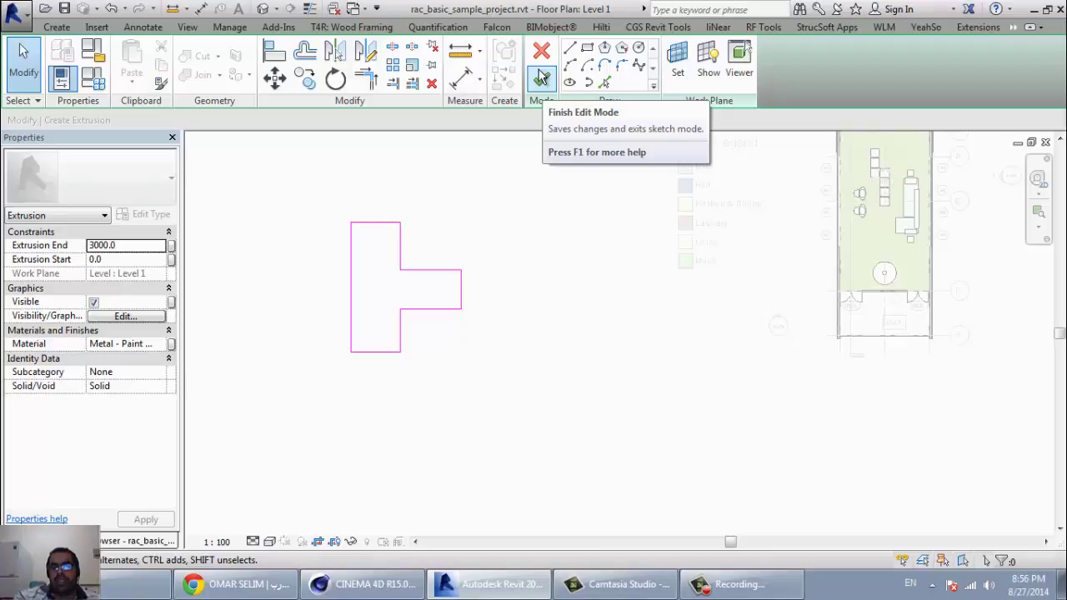
- Finish the extrusion sketch and the in-place column model, then deselect it
left_click(541, 77)
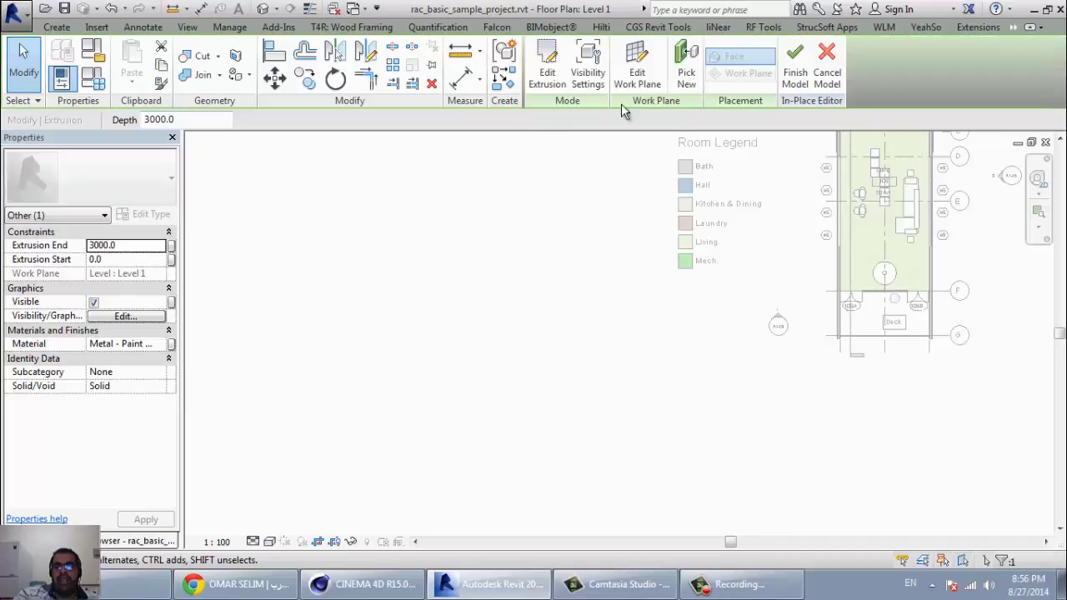
left_click(794, 71)
left_click(617, 210)
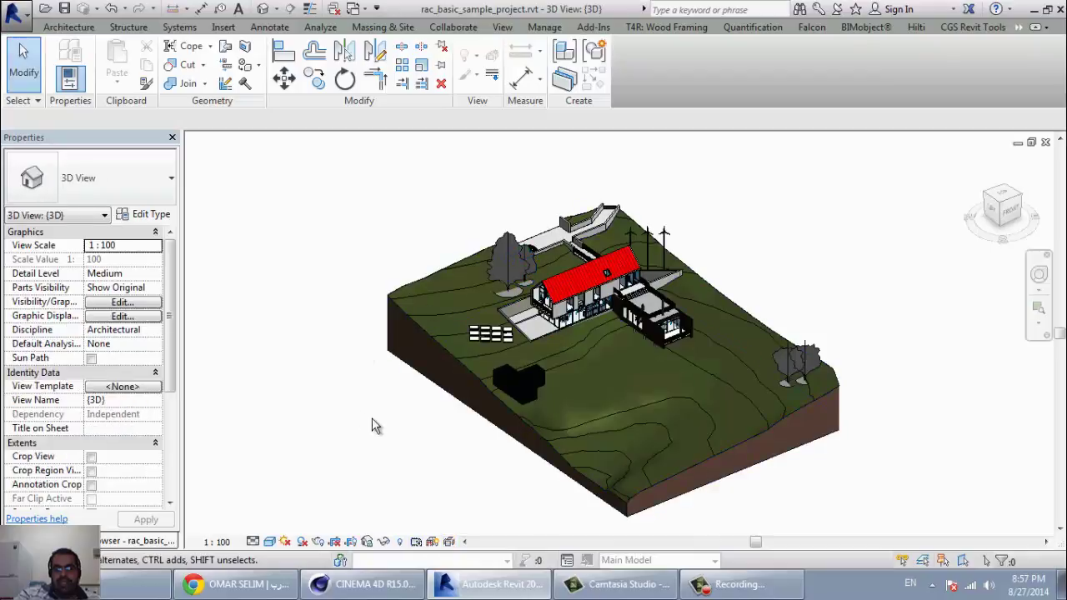
- Drag the column's right wing outward, then reopen the column with Edit In-Place
scroll(526, 401, "up", 3)
scroll(523, 392, "up", 3)
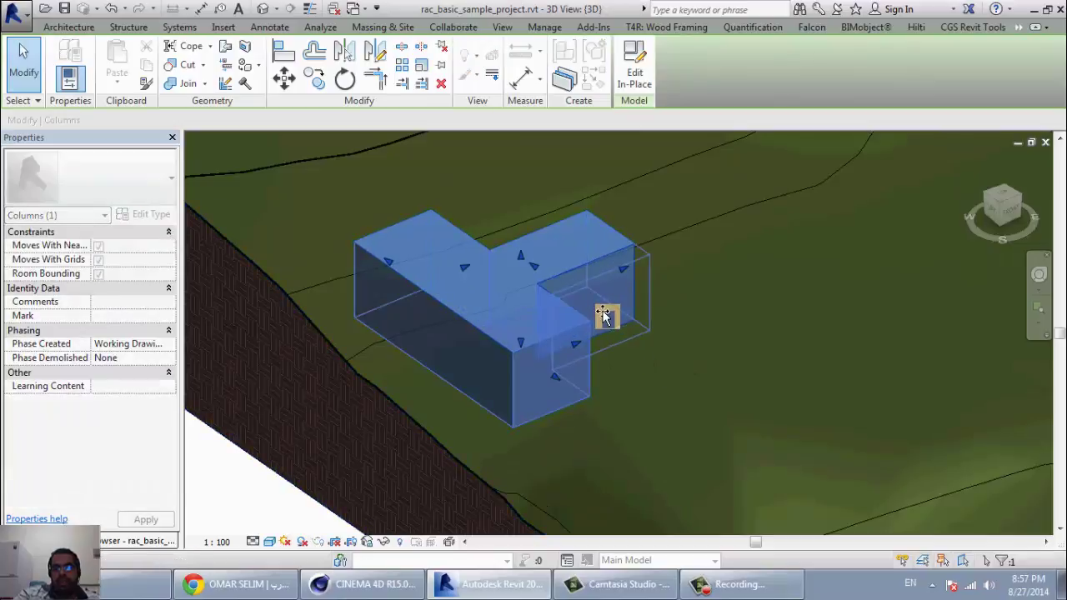
mouse_move(600, 313)
left_mouse_down()
mouse_move(528, 269)
mouse_move(509, 235)
left_mouse_up()
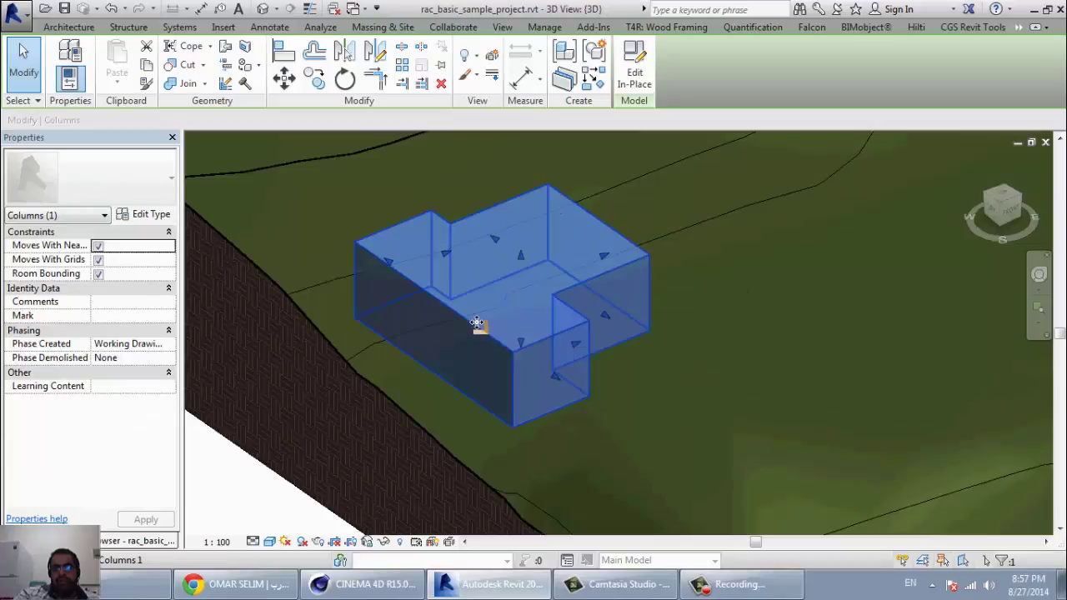
left_click(635, 60)
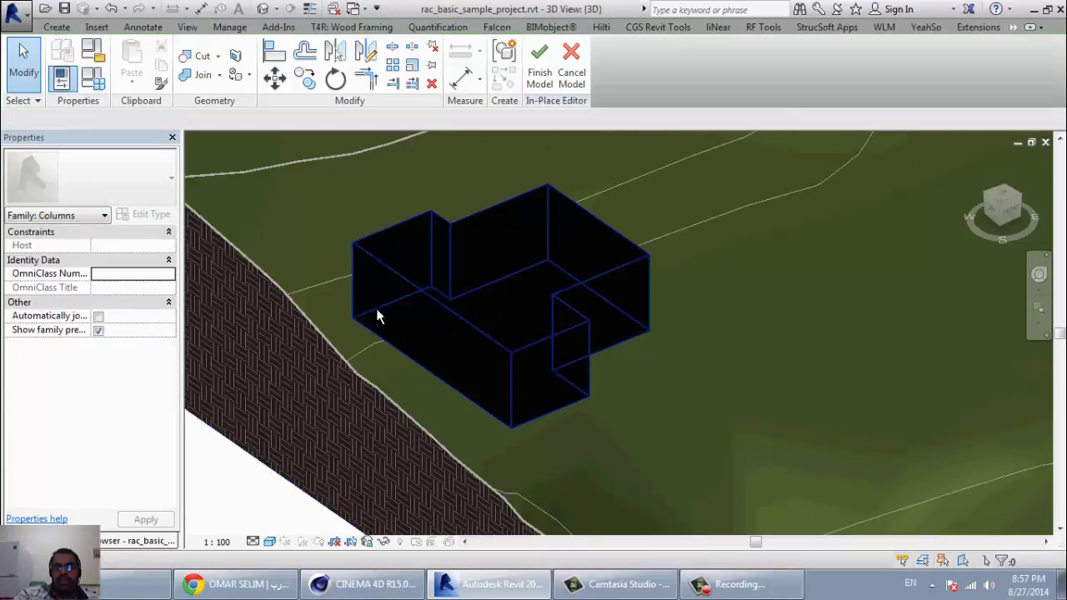
- Drag the extrusion's right-wing edge inward to narrow it, then return to the Level 1 plan
left_click(544, 371)
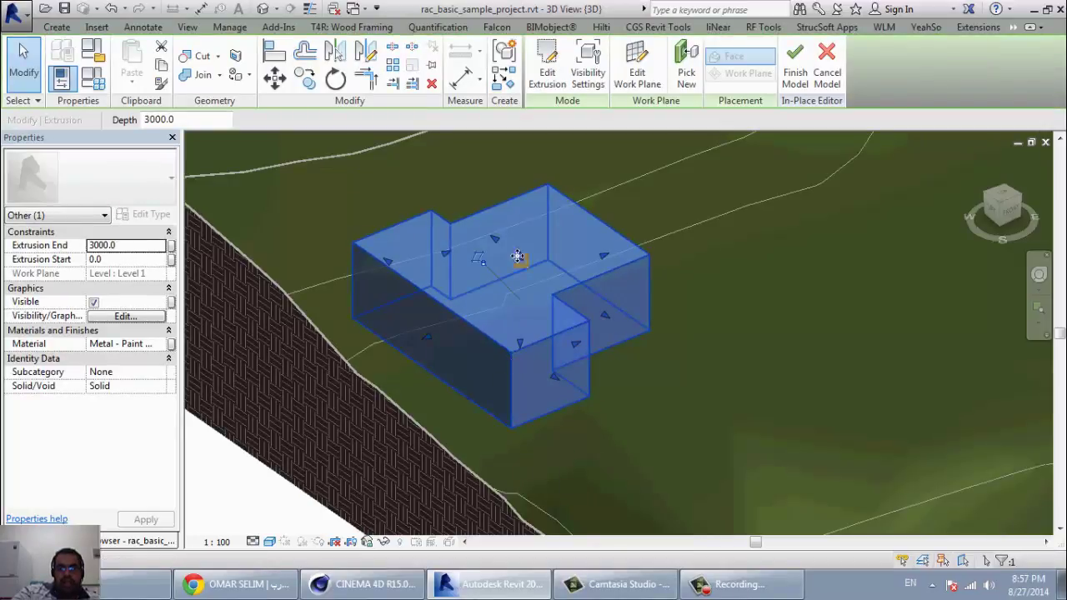
left_click(547, 71)
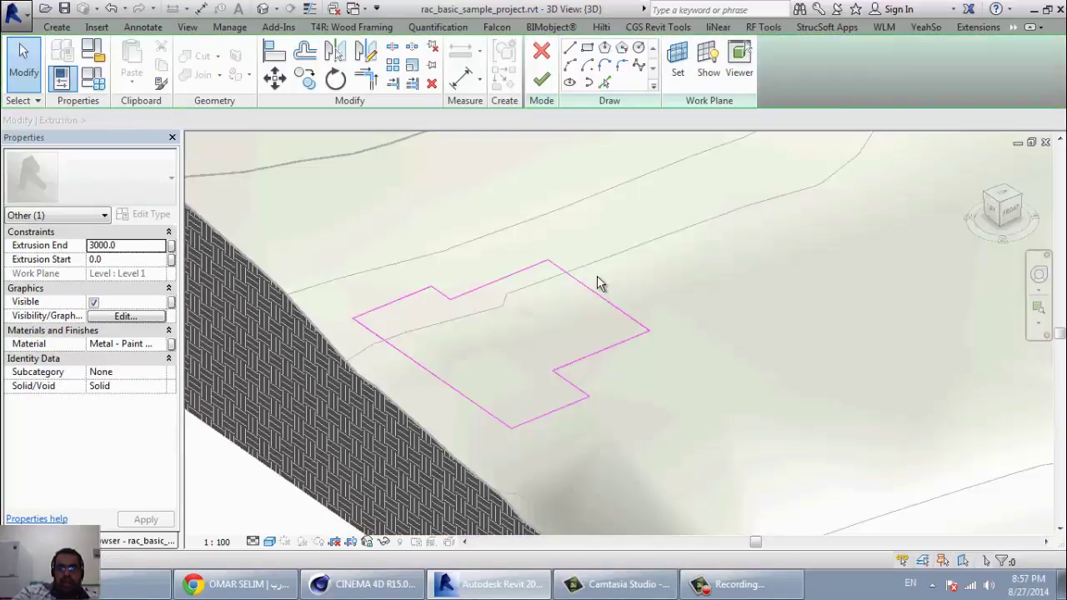
left_click(571, 371)
left_click_drag(583, 356, 517, 311)
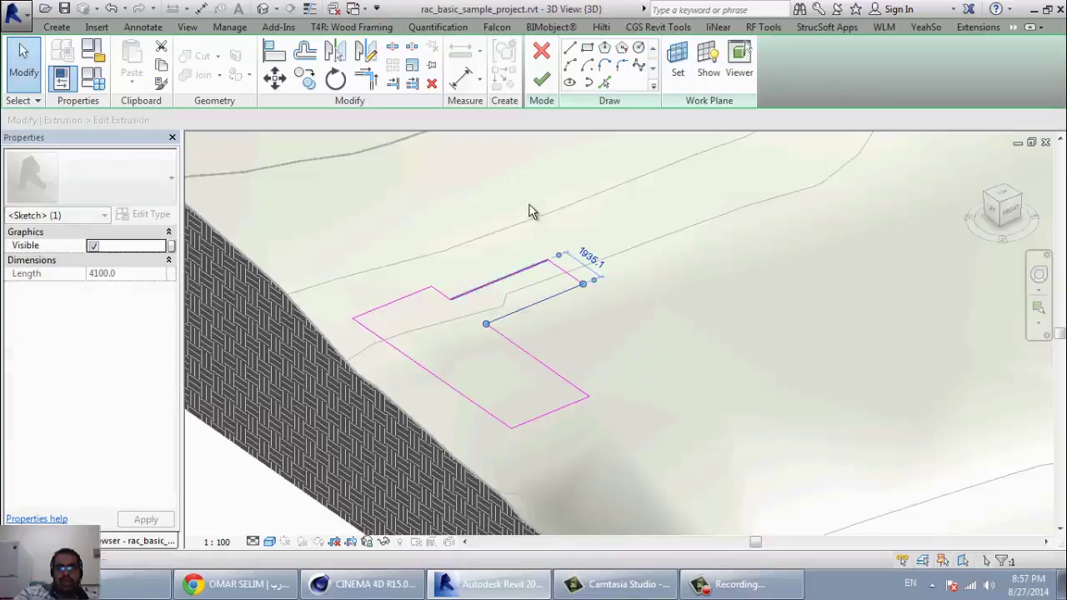
left_click(541, 79)
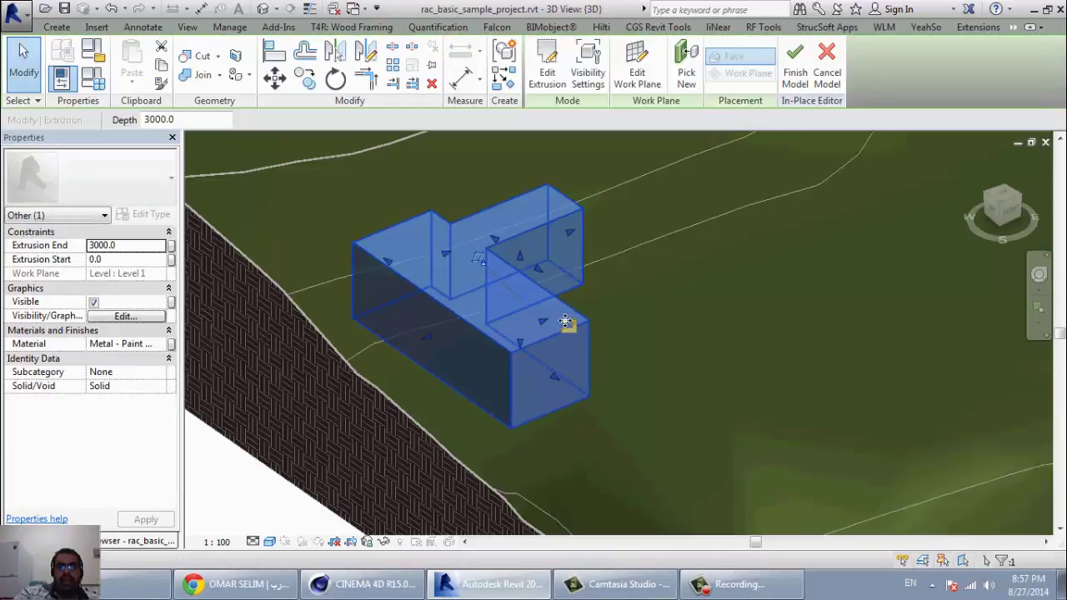
left_click(369, 360)
scroll(341, 314, "down", 2)
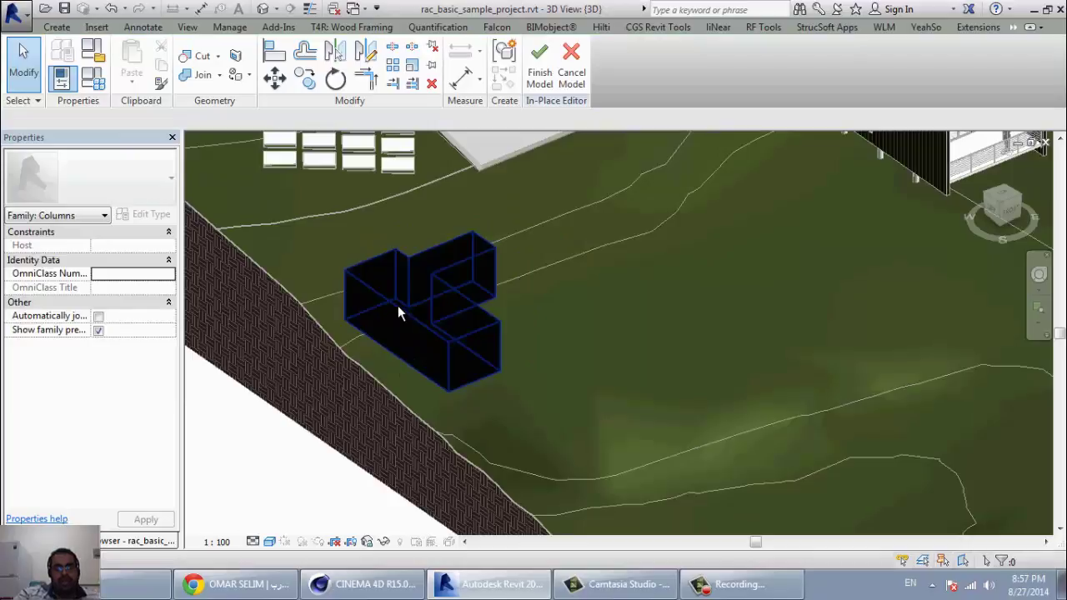
key("ctrl+Tab")
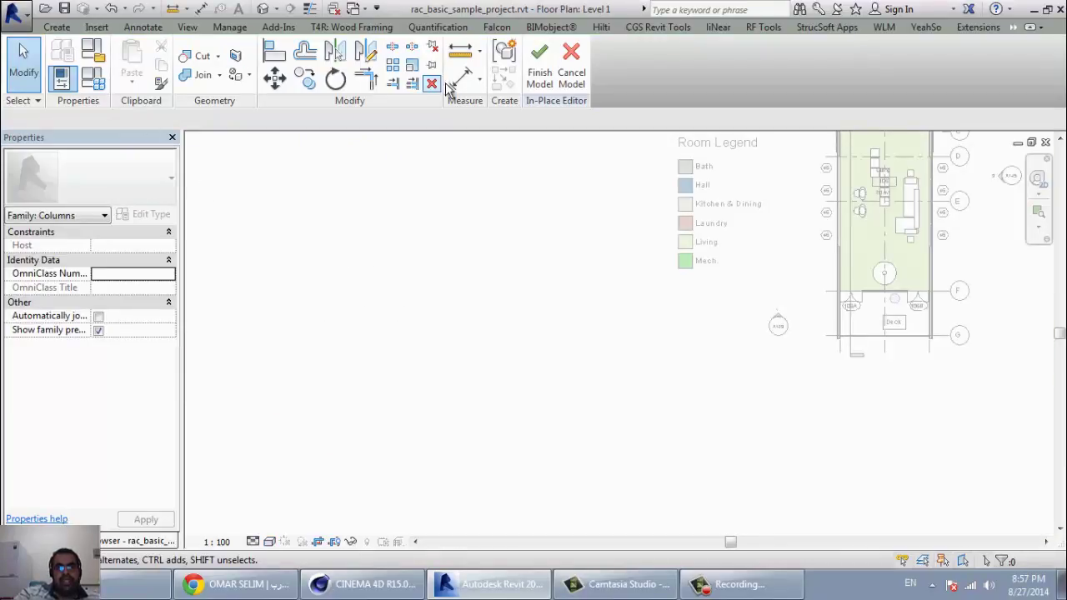
- Finish the in-place column model and browse the Architecture tab's remaining tools
left_click(540, 75)
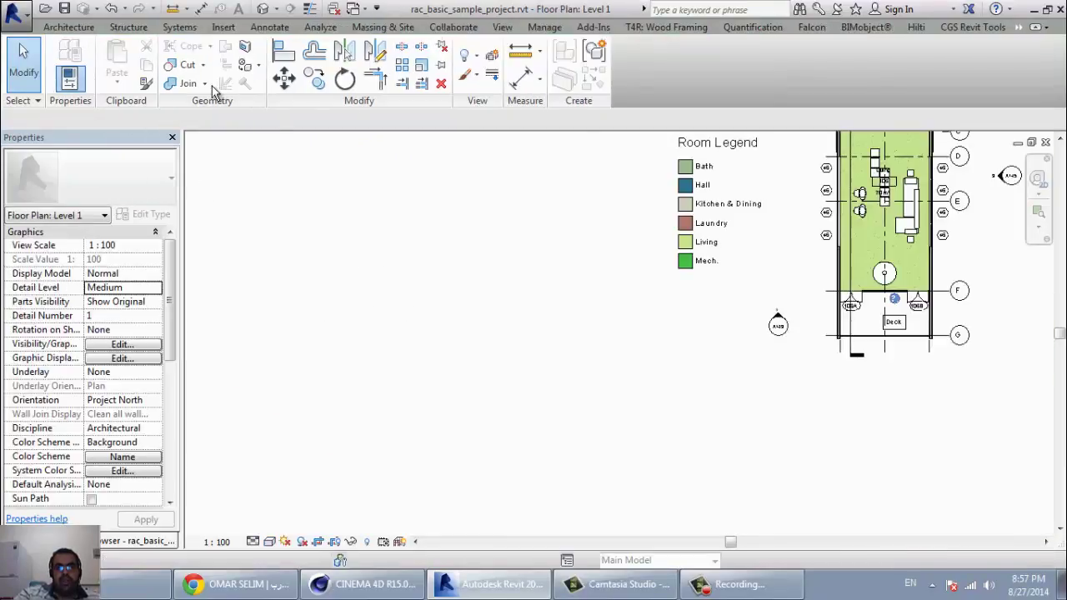
left_click(67, 27)
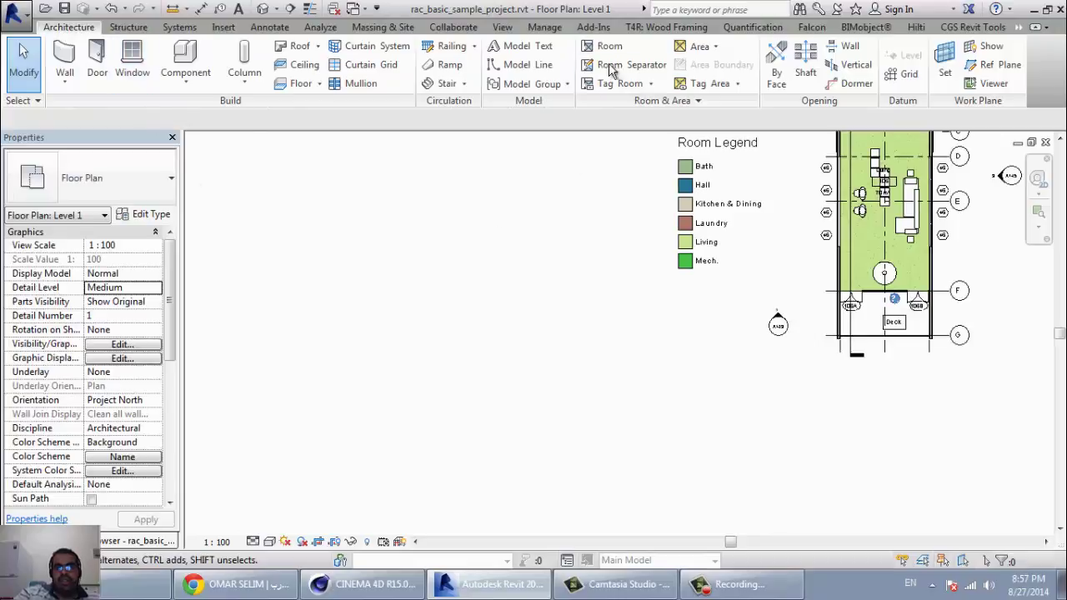
left_click(1018, 27)
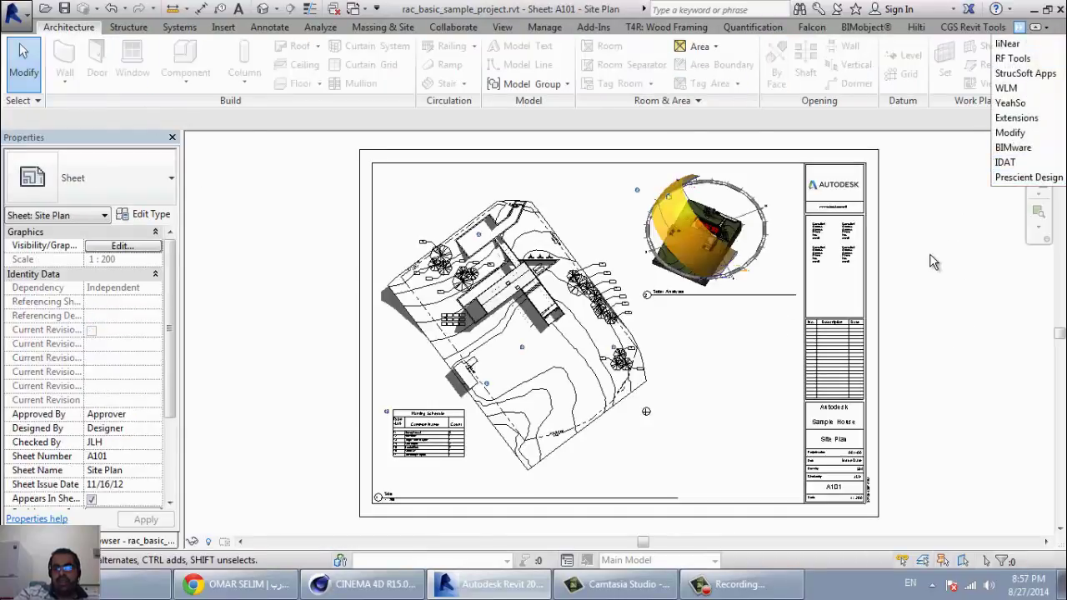
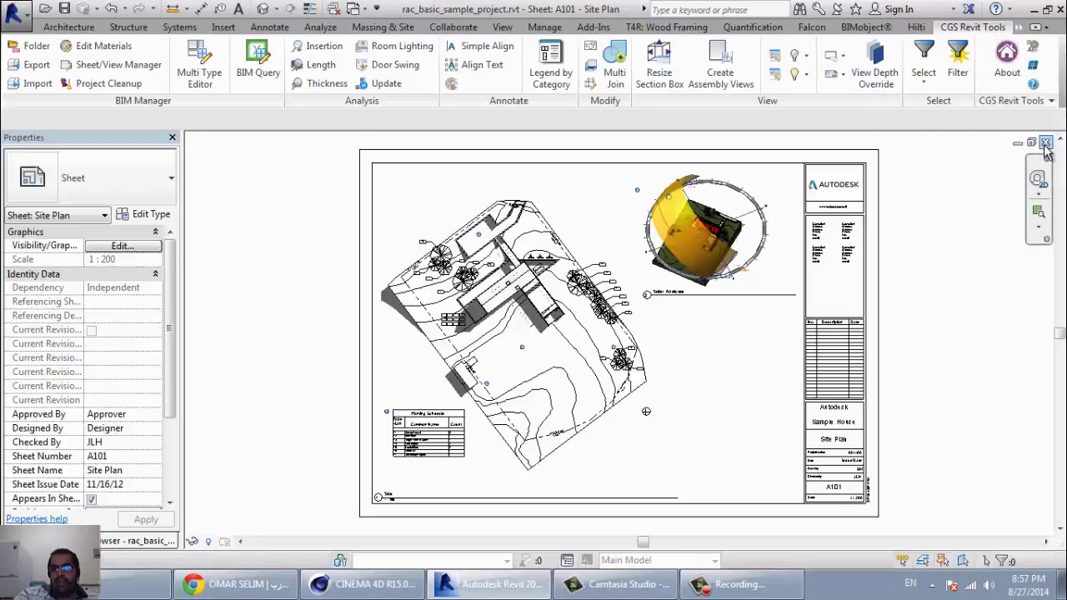
- Close the Site Plan and Title Sheet views and edit the existing column in place from the 3D view
left_click(1047, 143)
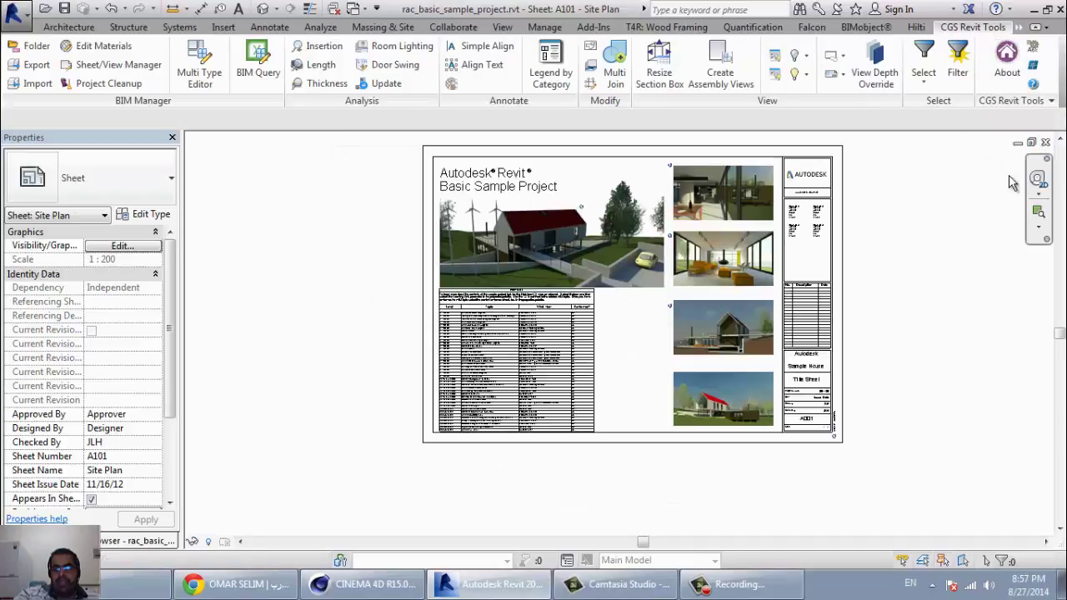
left_click(1047, 143)
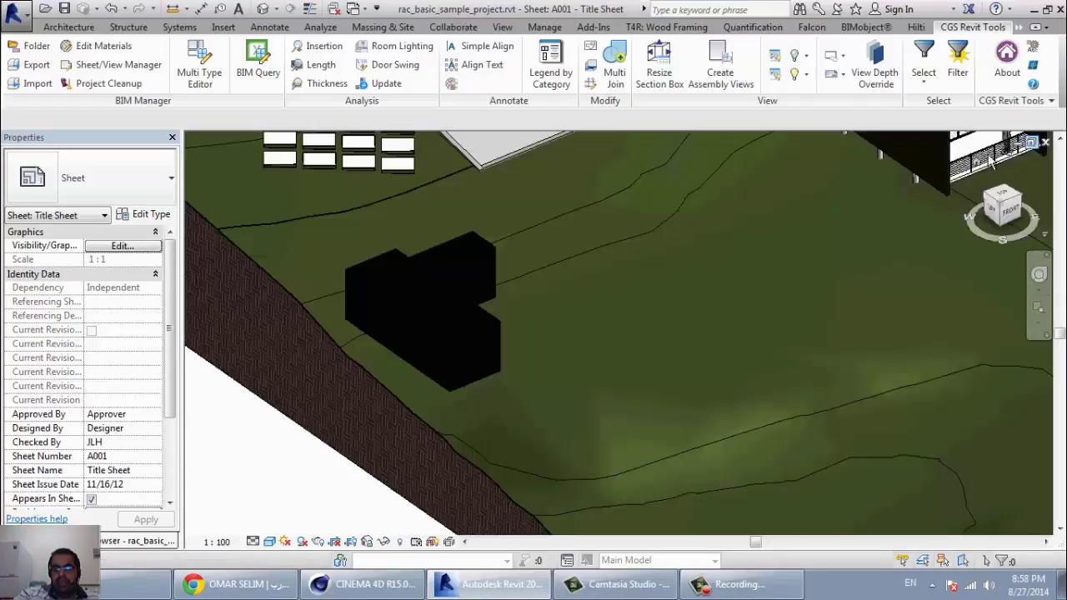
left_click(458, 323)
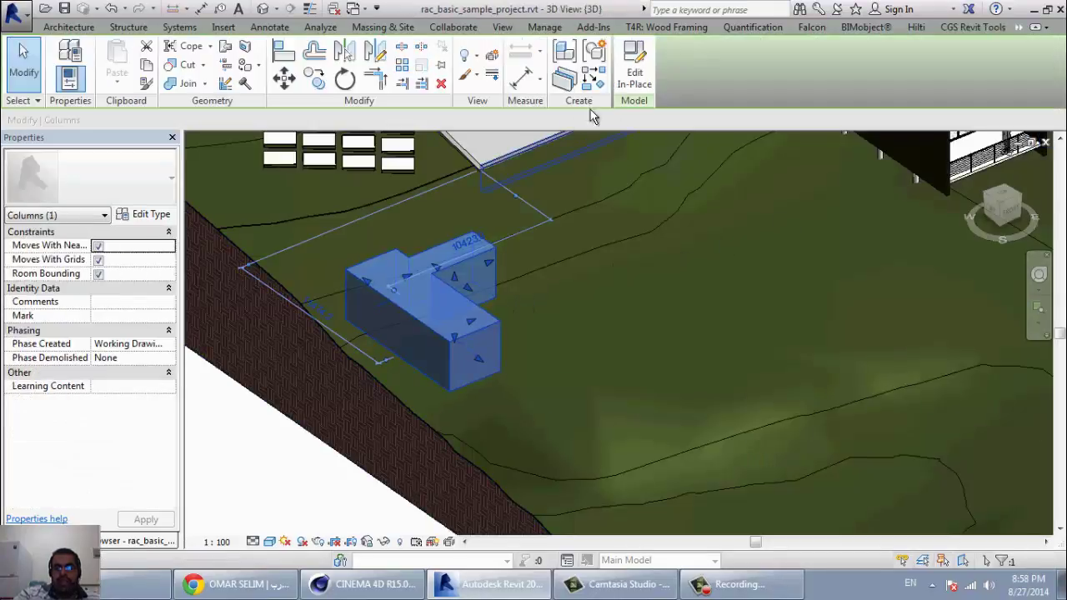
left_click(631, 84)
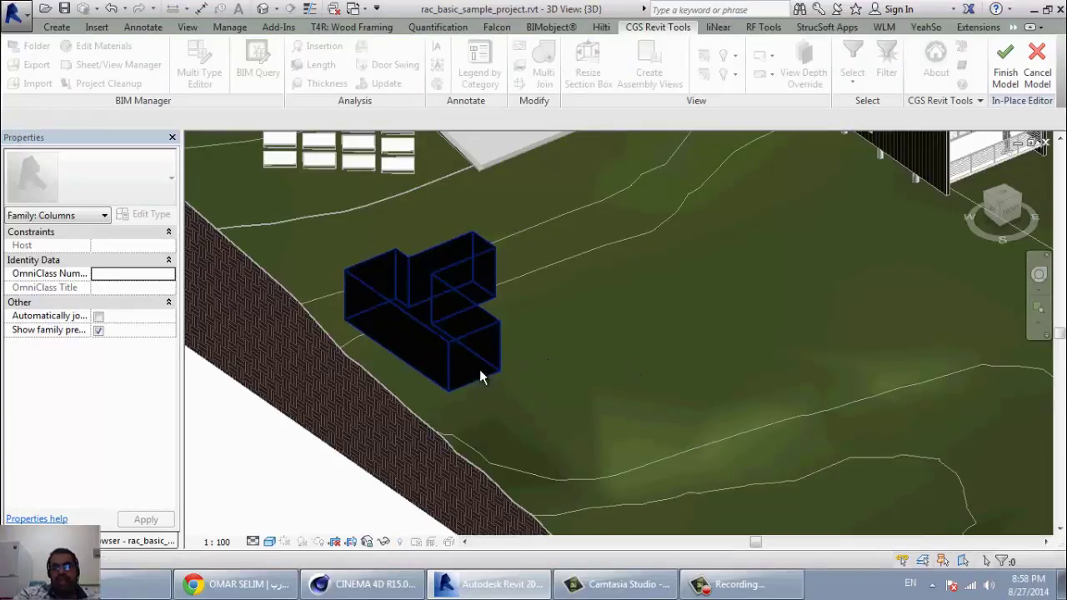
- Start a Blend form and set its Second End height to 3000
left_click(58, 30)
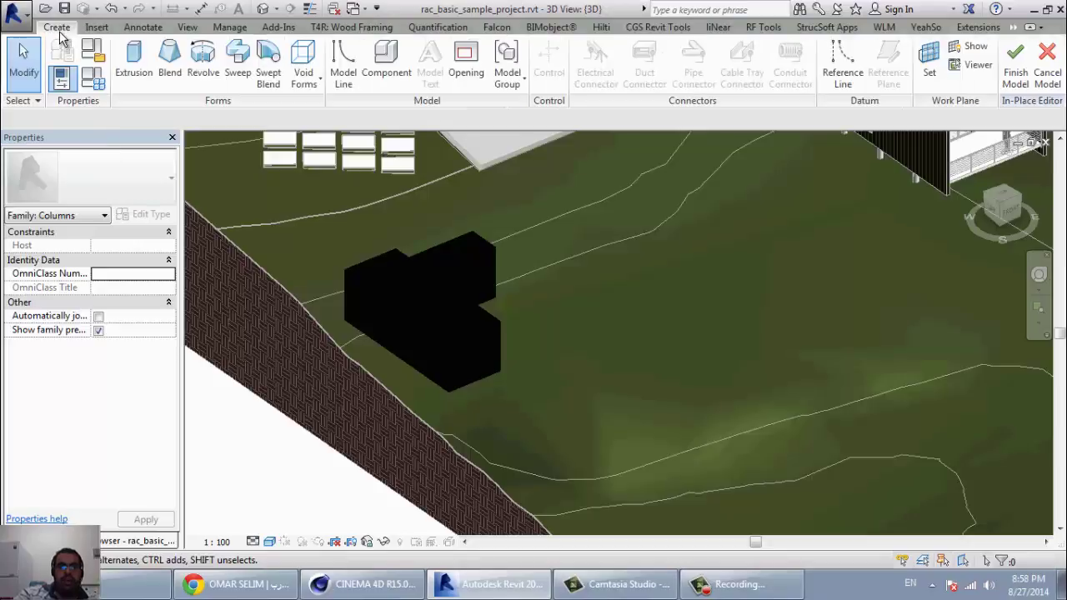
left_click(171, 75)
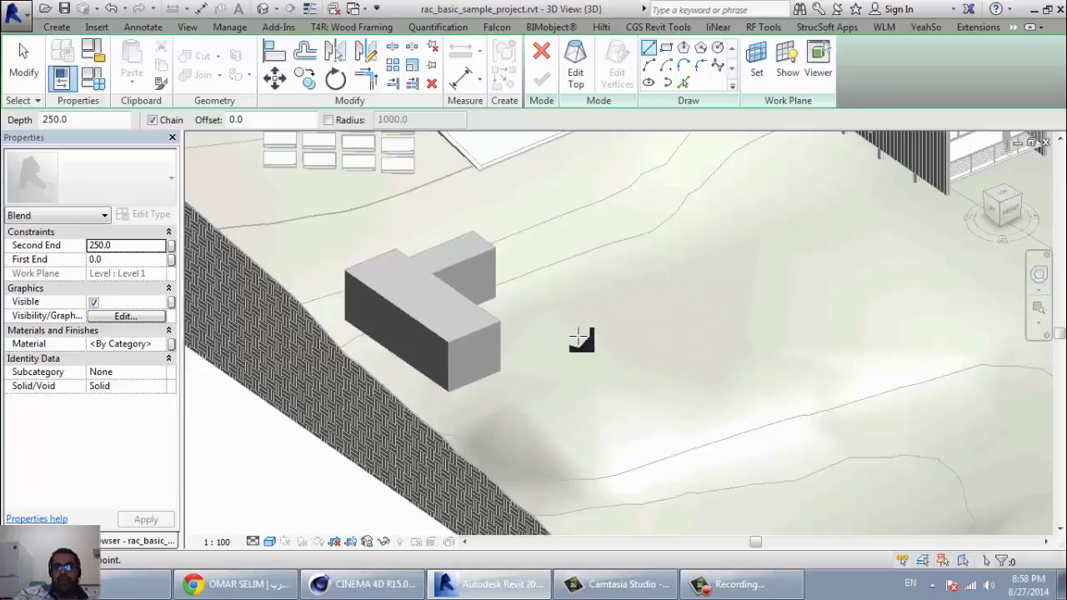
left_click(130, 246)
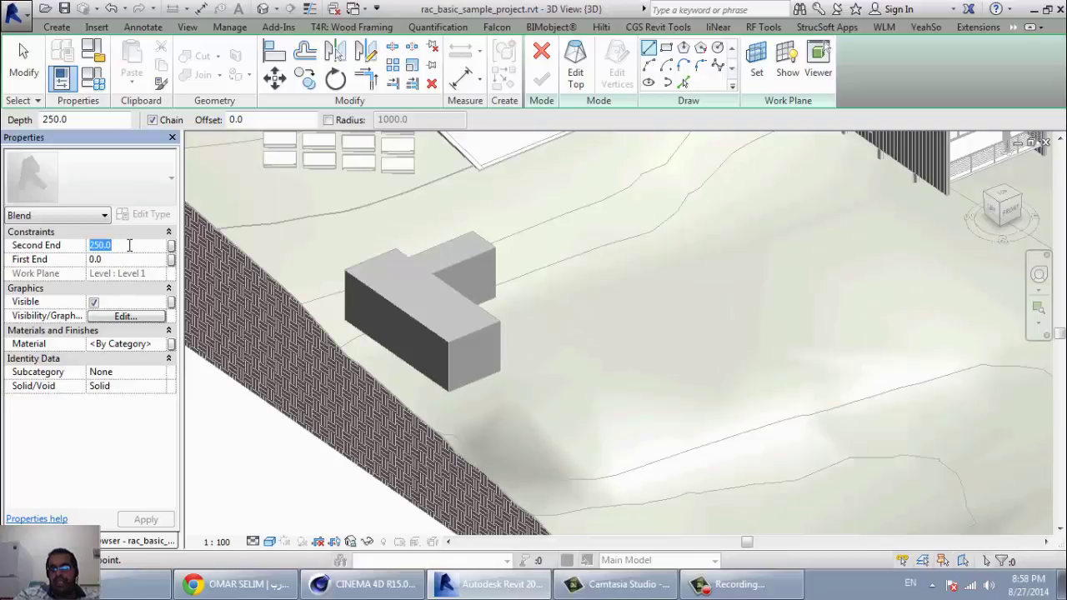
type("3000")
key("Return")
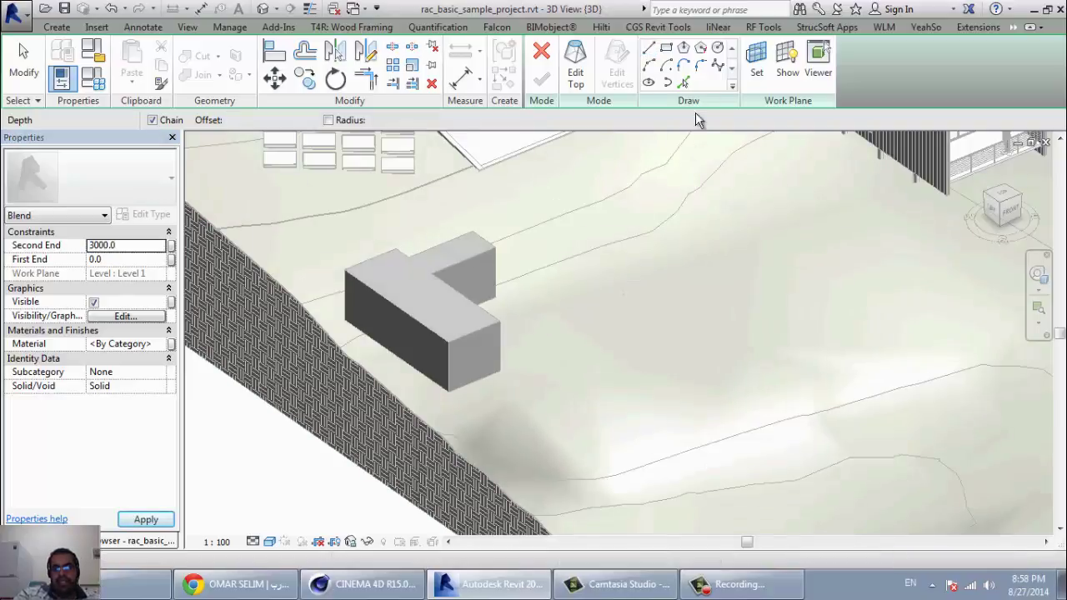
- Sketch the rectangular base on the ground, then begin the circular top centred inside it
left_click(666, 48)
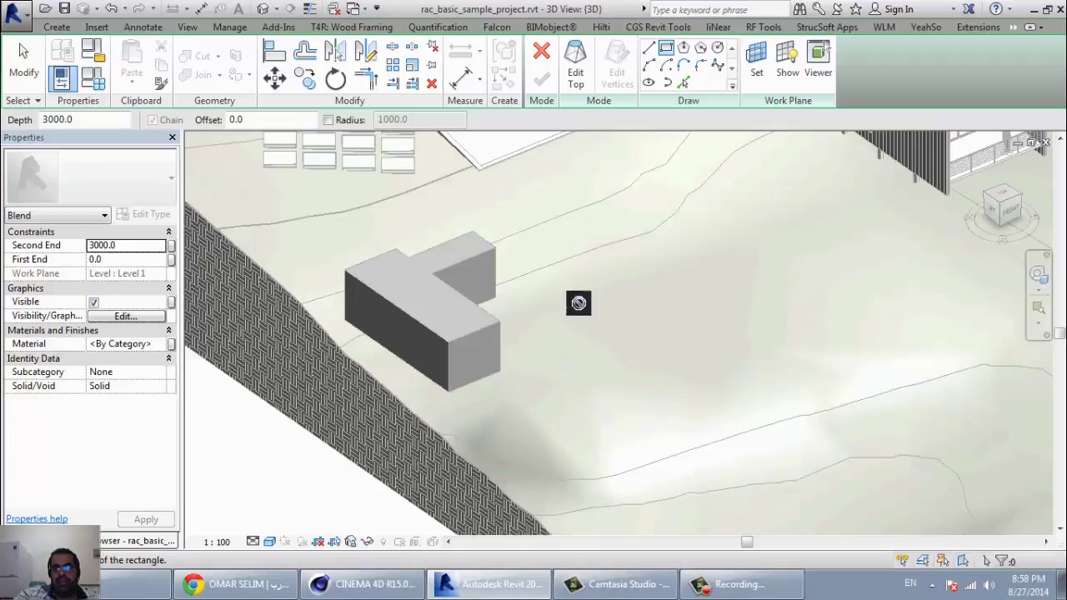
left_click(564, 296)
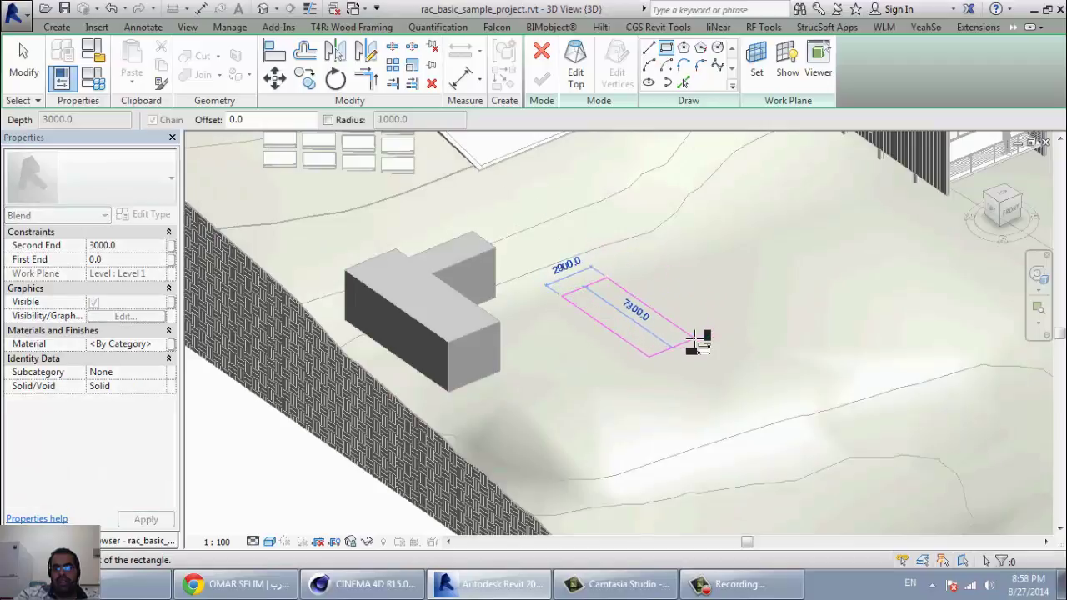
left_click(709, 331)
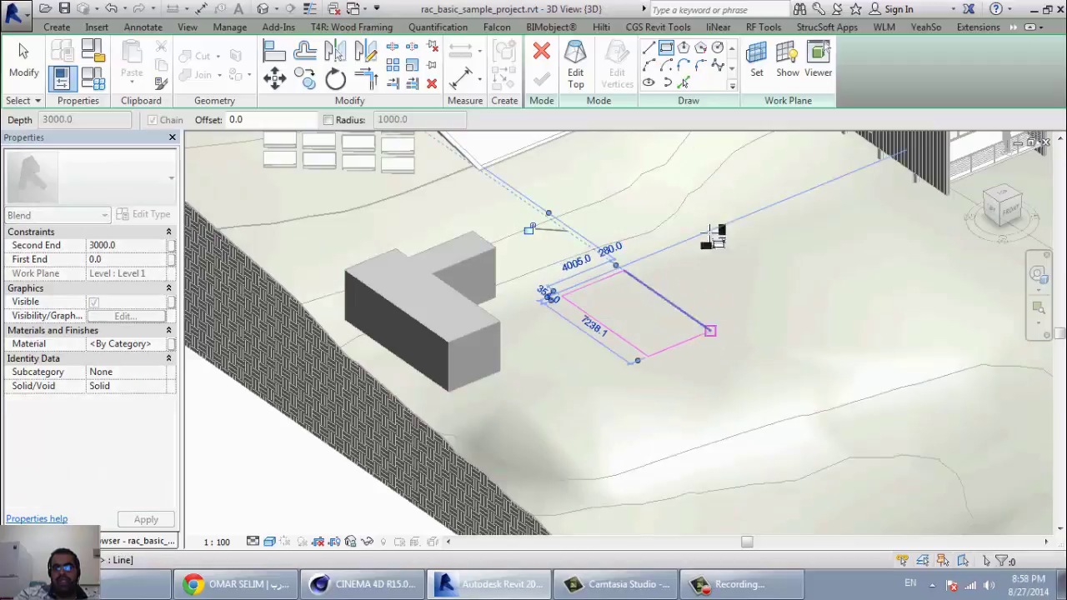
left_click(575, 65)
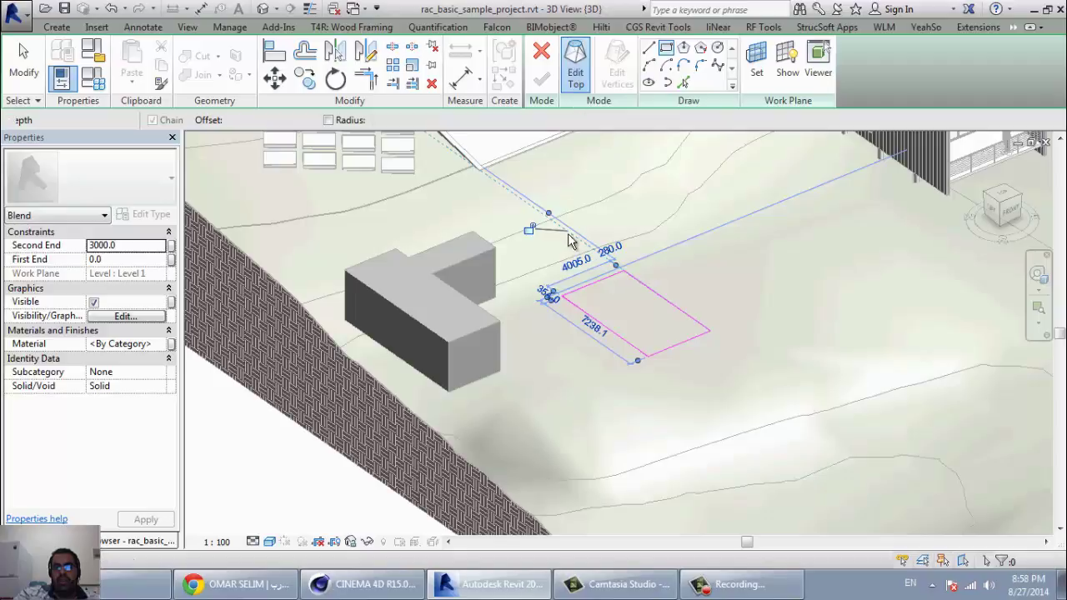
left_click(717, 50)
left_click(626, 299)
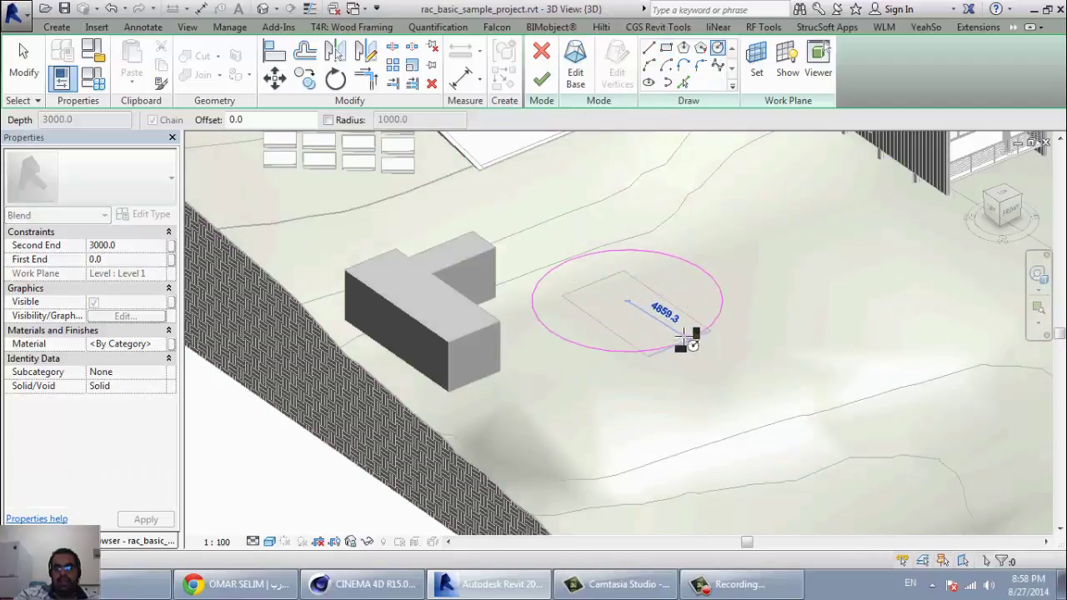
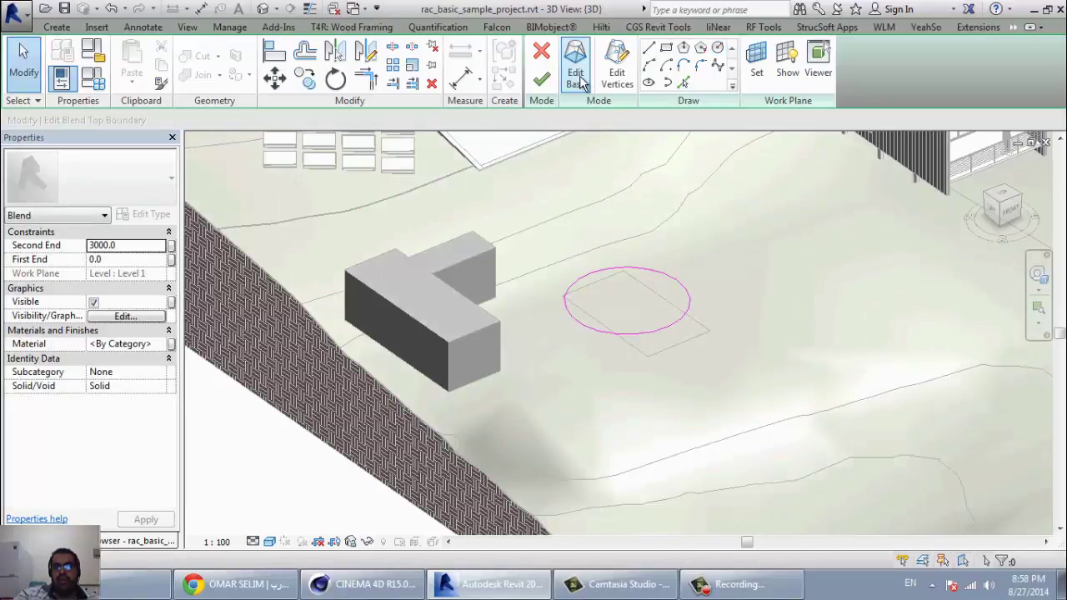
- Check the blend's rectangular base and circular top profiles by toggling between them
left_click(581, 81)
left_click(580, 82)
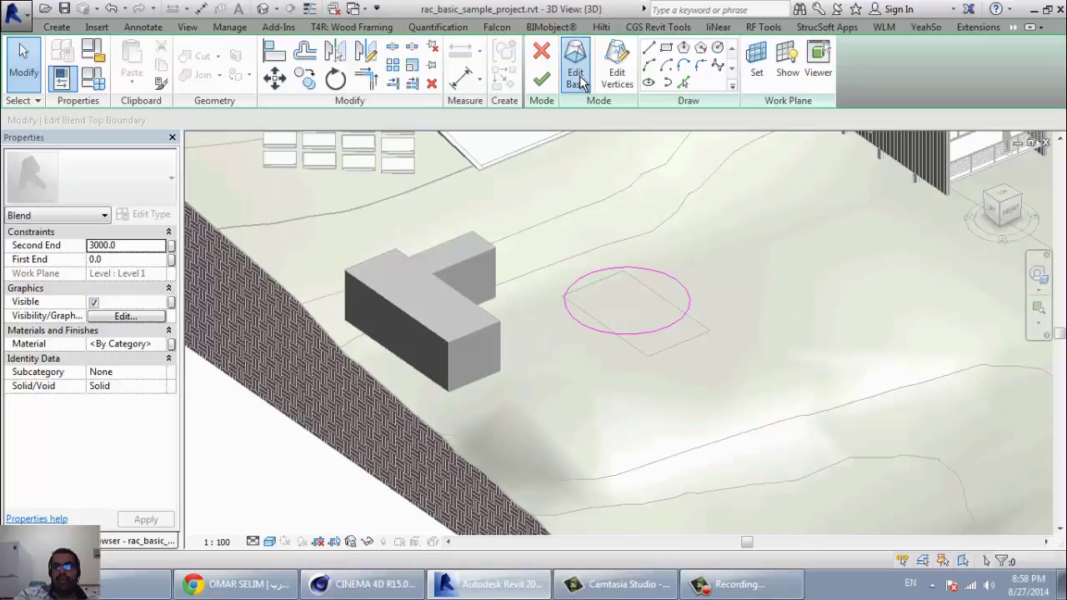
left_click(581, 82)
left_click(581, 82)
left_click(581, 82)
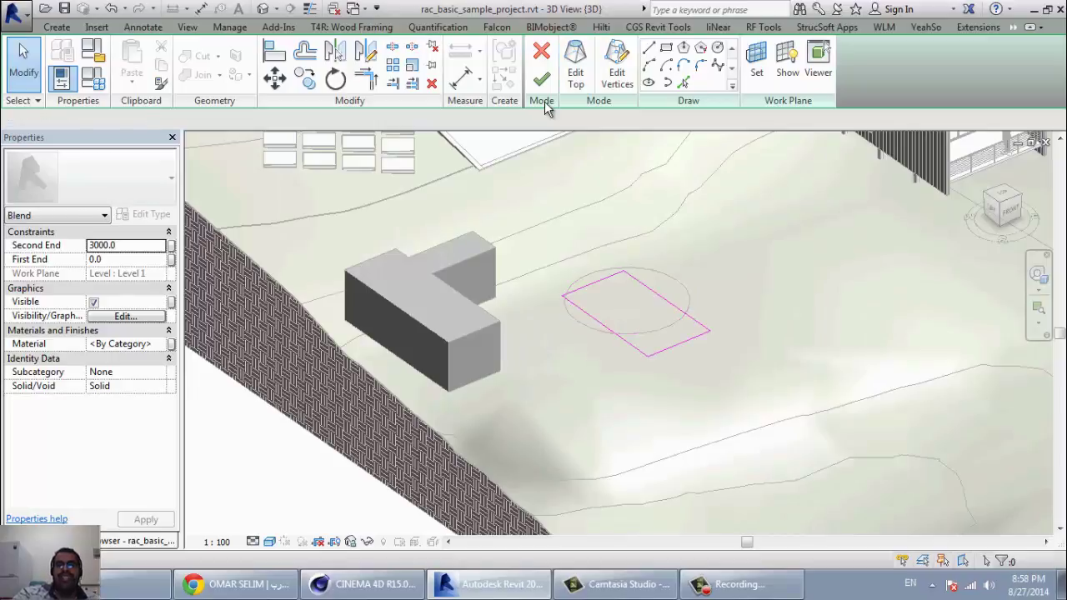
- Finish the blend and stretch its top to 6109.7 and its bottom to -2245.6
left_click(543, 94)
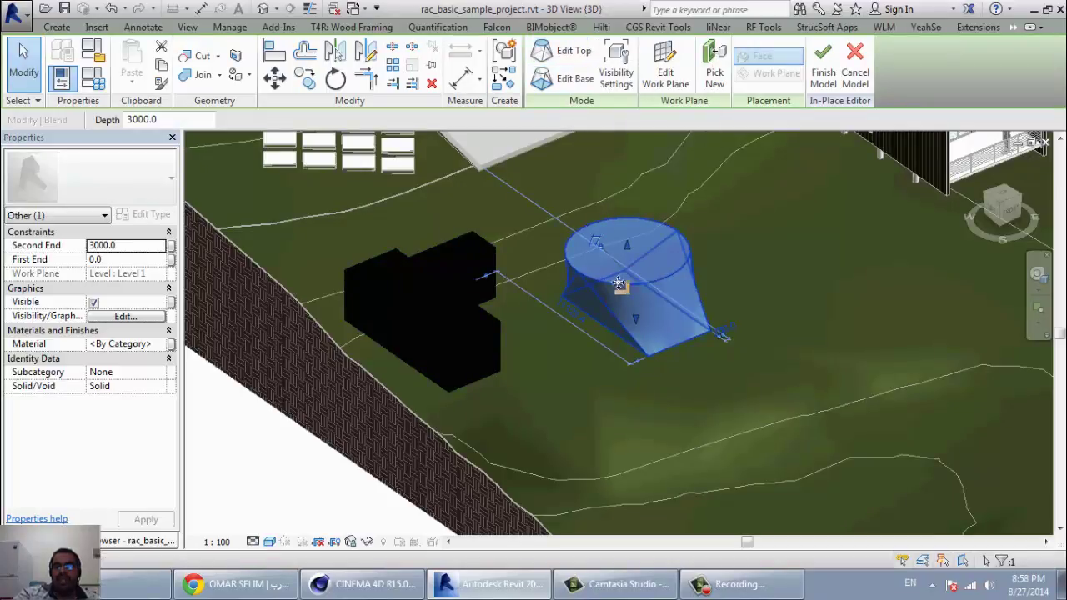
mouse_move(627, 244)
left_mouse_down()
mouse_move(647, 250)
mouse_move(643, 200)
left_mouse_up()
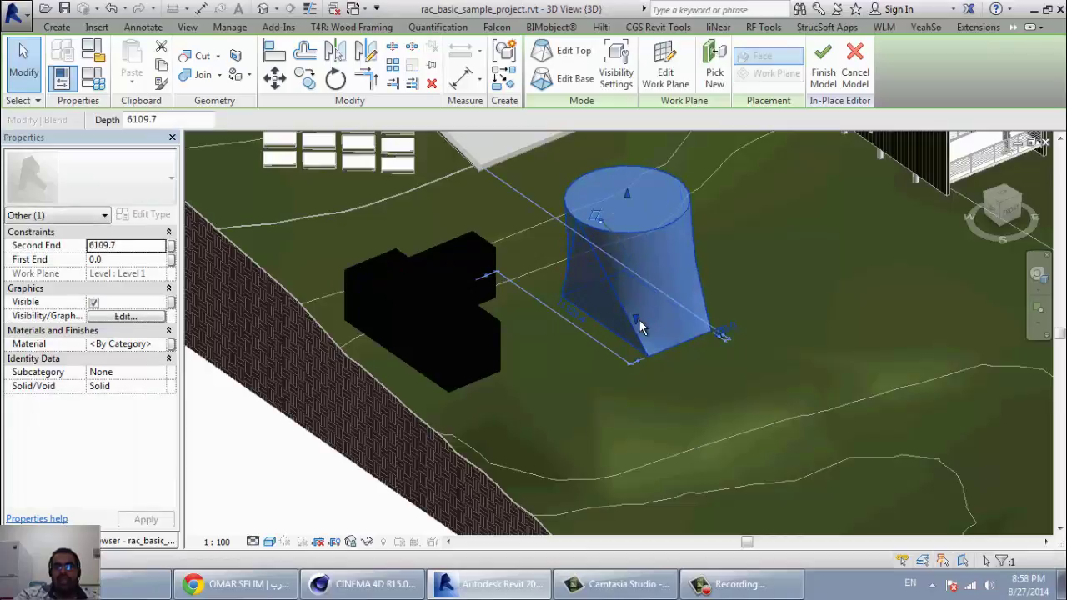
left_click_drag(638, 320, 441, 403)
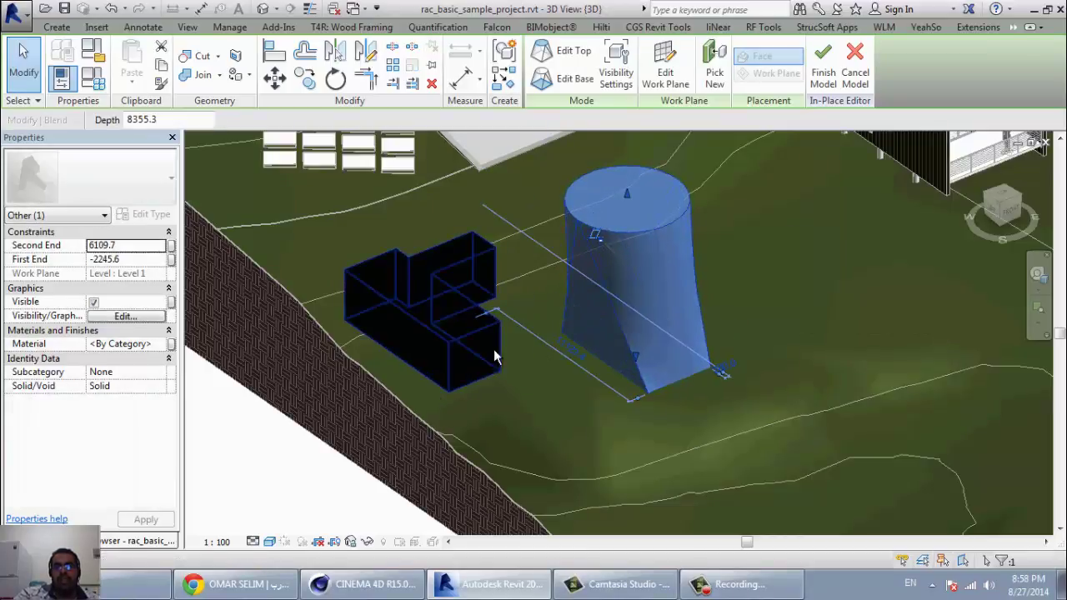
- Finish the in-place model, then select it and reopen it for in-place editing
left_click(477, 290)
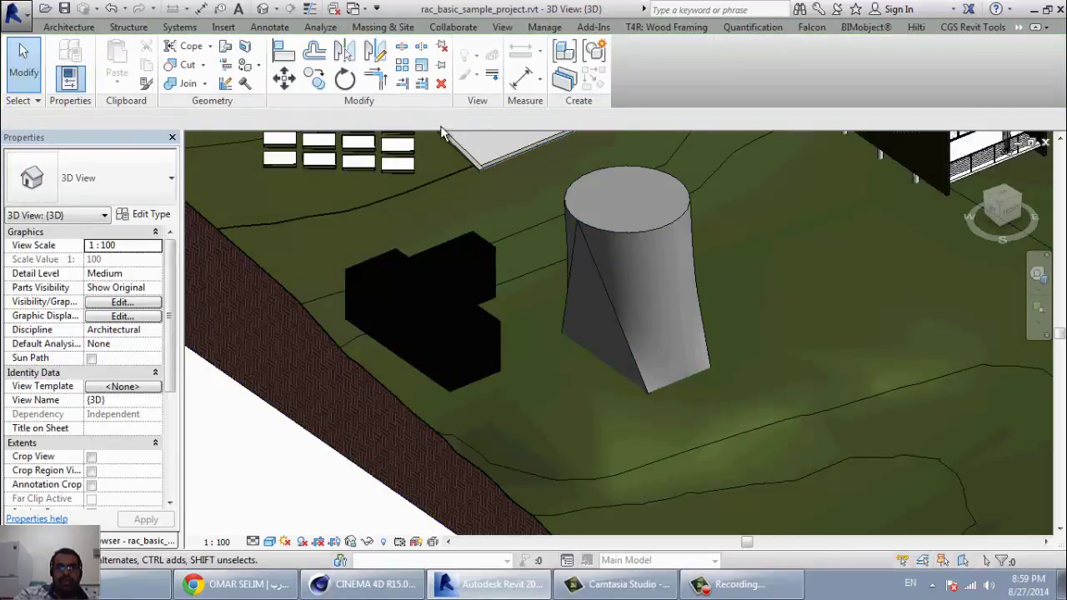
left_click(556, 242)
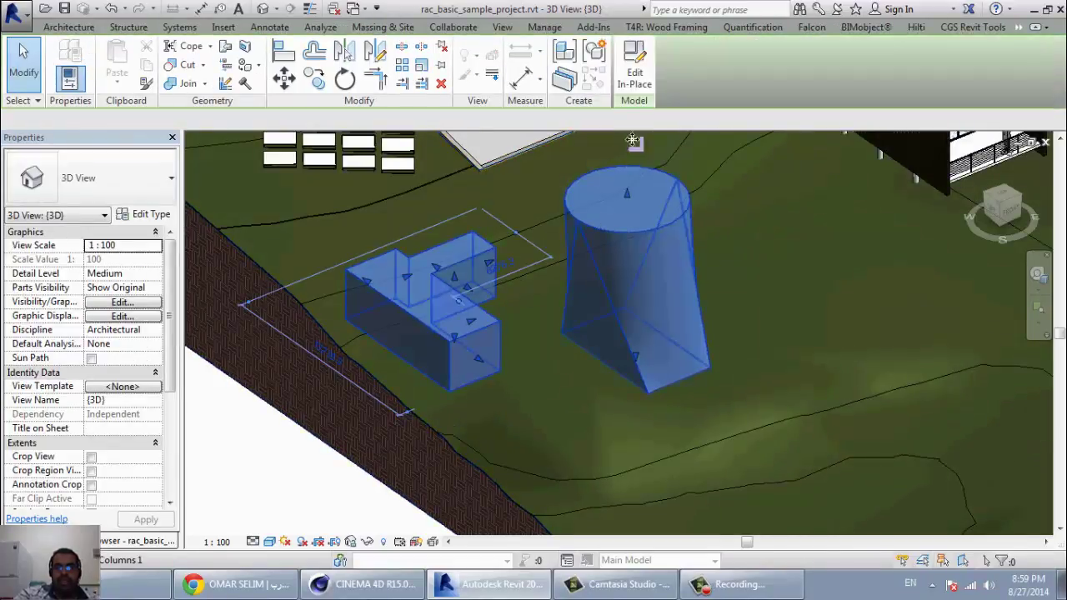
double_click(626, 254)
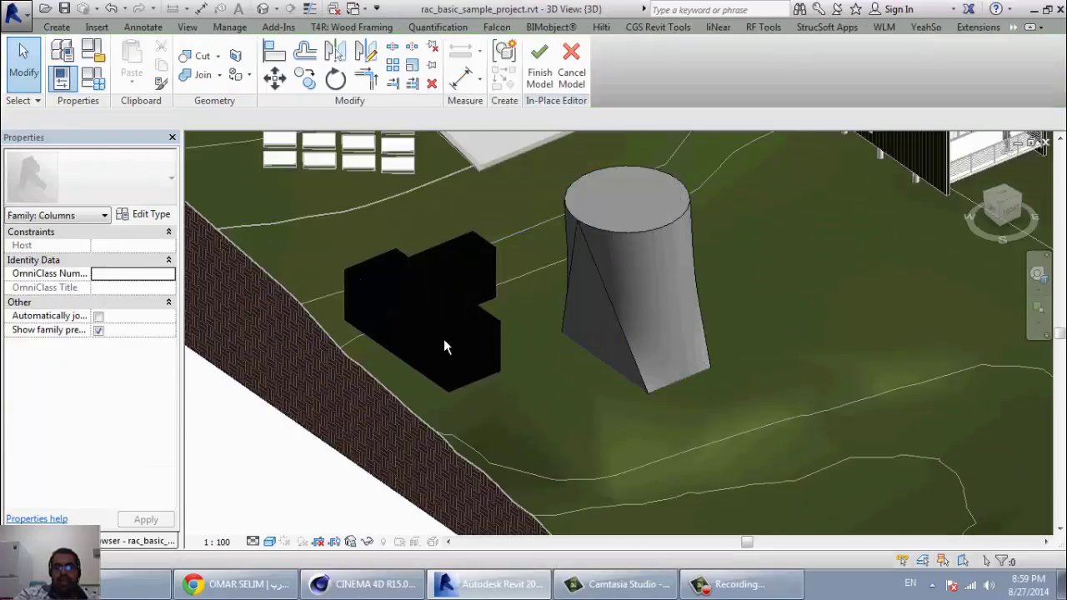
left_click(59, 30)
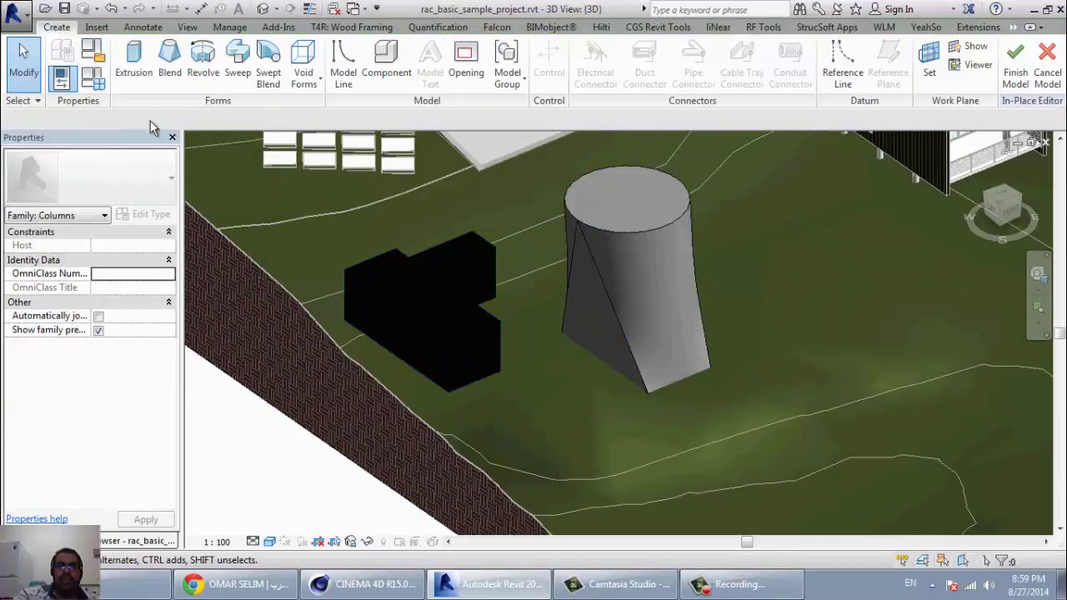
- Start a revolve and sketch it in the Level 1 floor plan
left_click(200, 77)
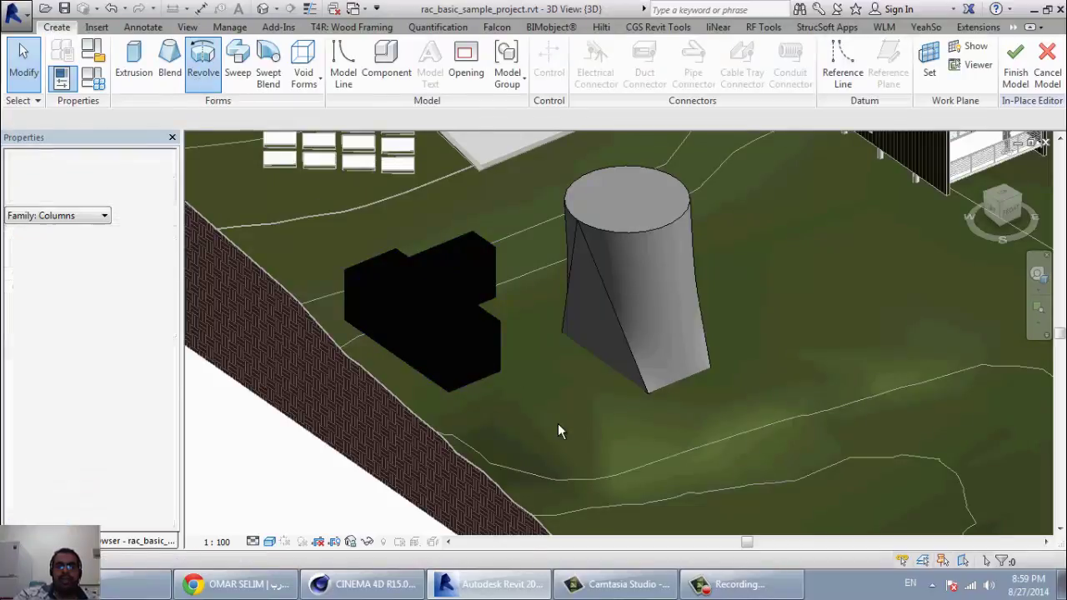
scroll(558, 423, "up", 3)
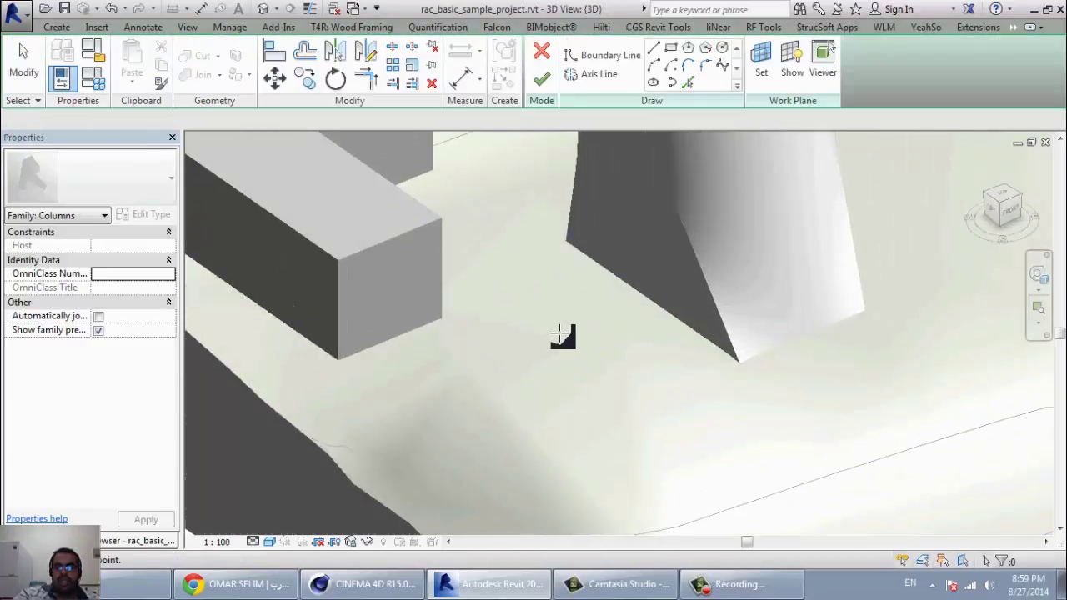
left_click(115, 542)
double_click(71, 185)
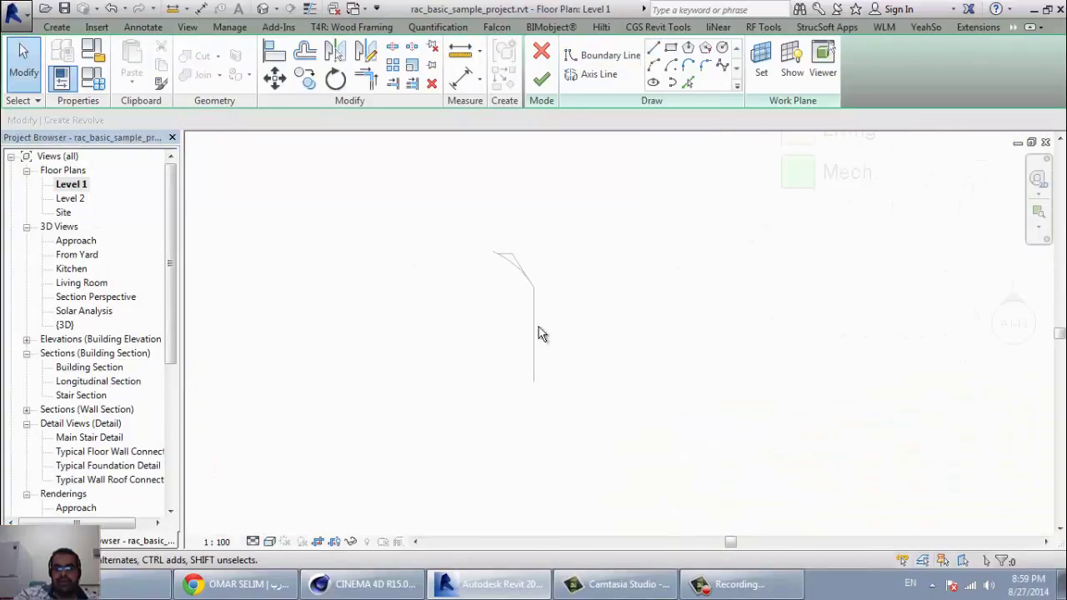
scroll(538, 336, "down", 2)
scroll(458, 342, "down", 2)
scroll(466, 258, "up", 1)
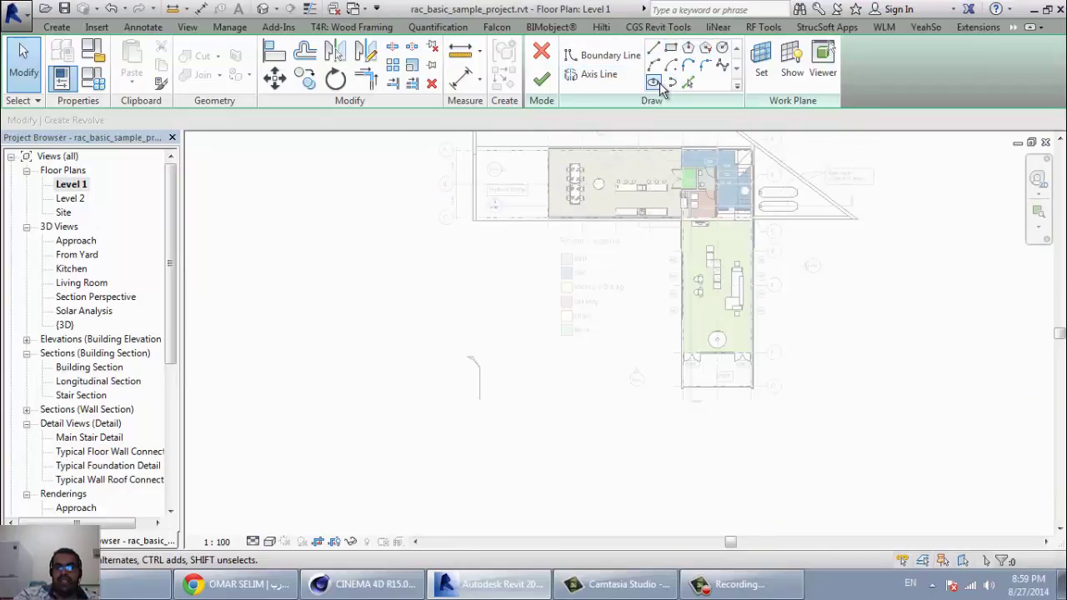
- Sketch a circle profile and a vertical axis line, then finish the revolve
left_click(722, 48)
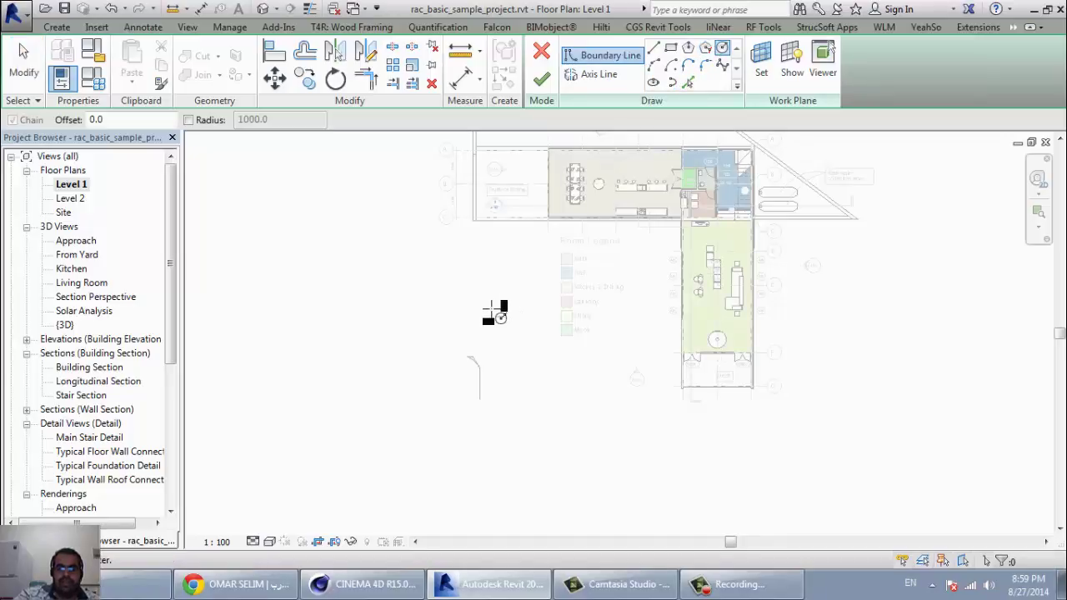
left_click(507, 319)
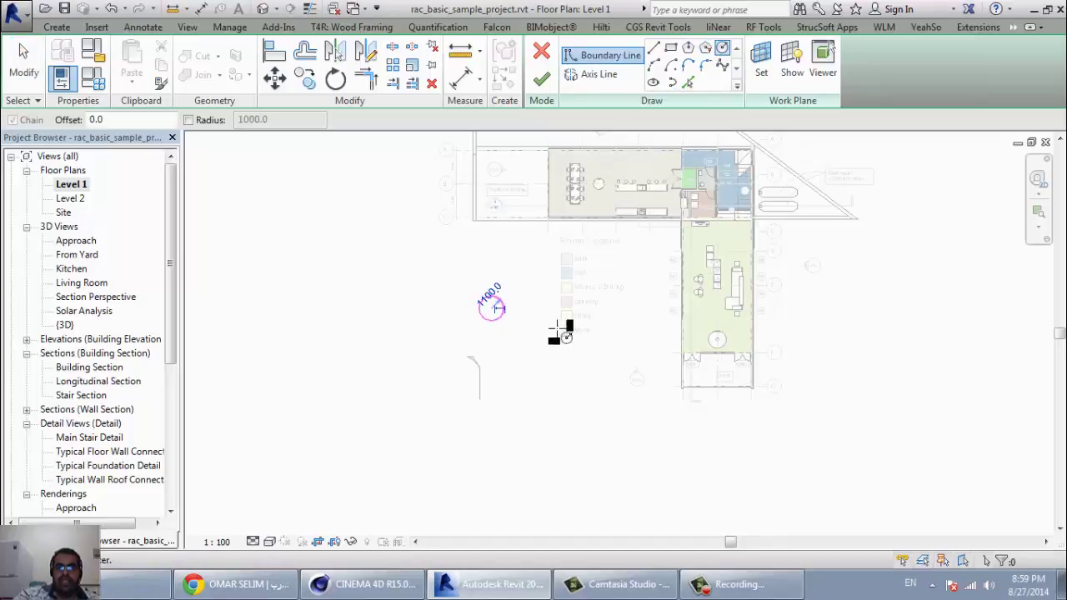
left_click(595, 73)
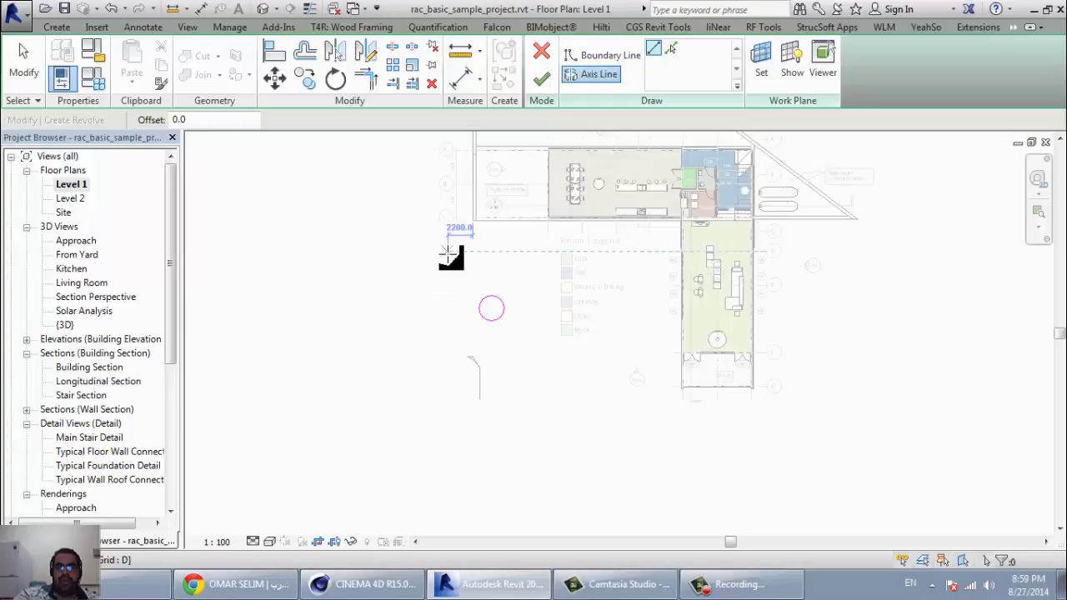
left_click(448, 251)
left_click(448, 480)
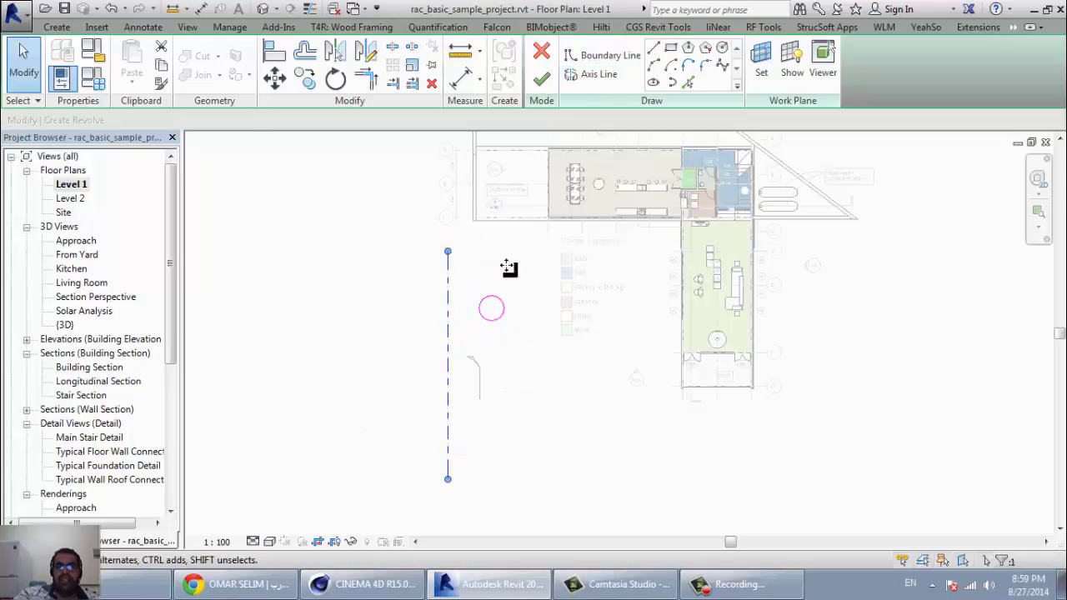
left_click(541, 78)
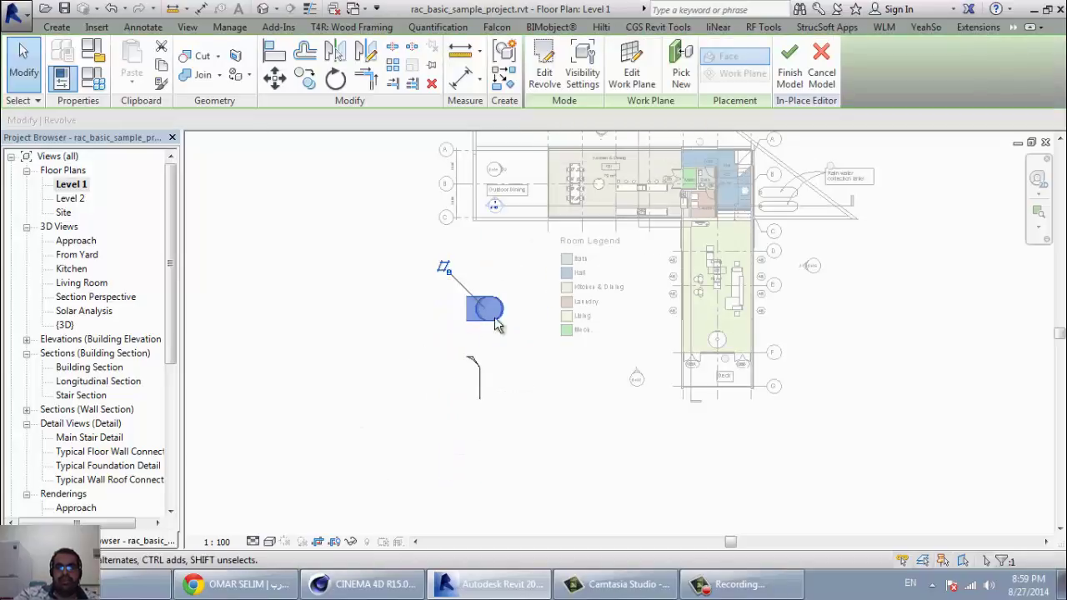
- Return to the {3D} view and select the new revolved ring
left_click(263, 9)
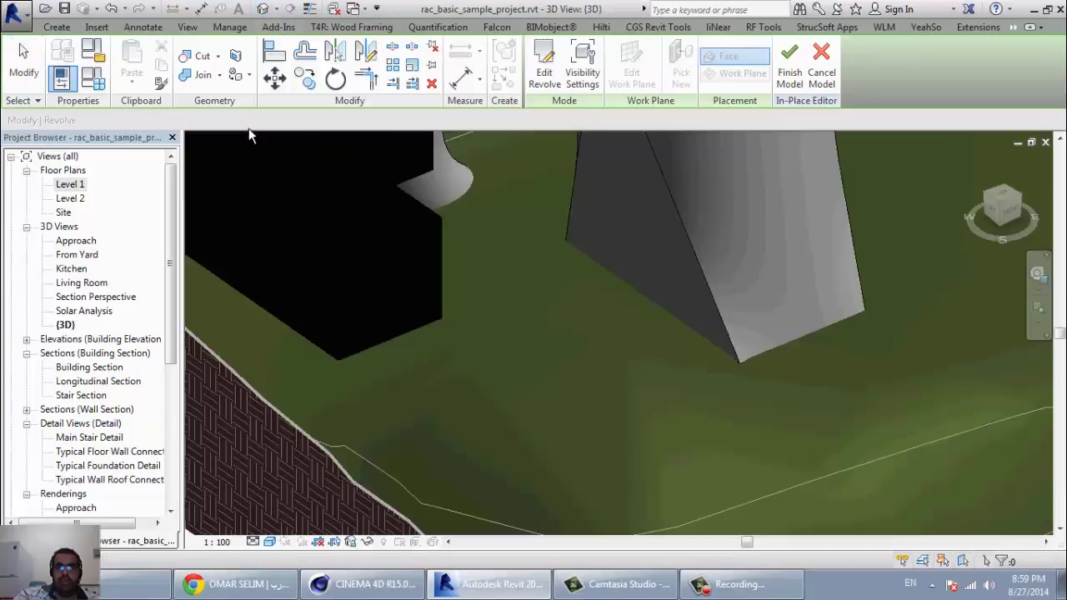
scroll(482, 287, "down", 3)
left_click(487, 169)
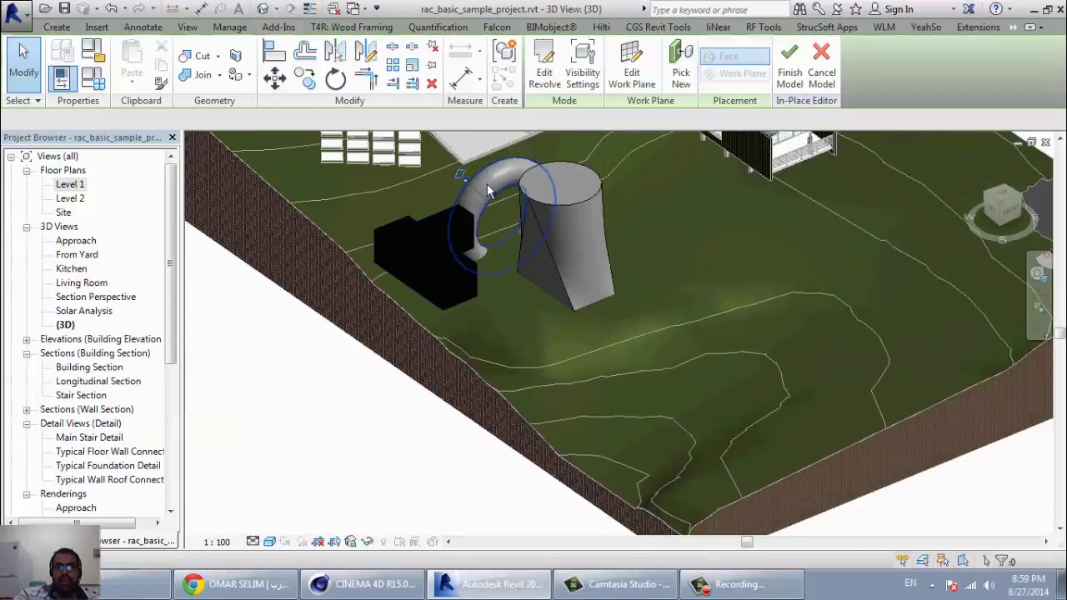
scroll(504, 237, "up", 3)
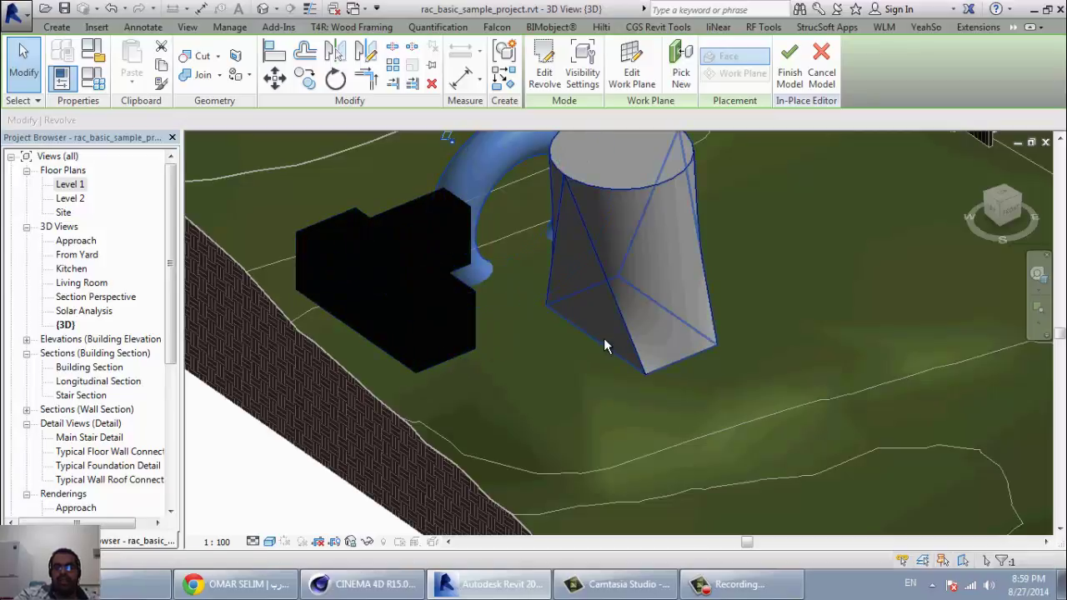
- Drag the revolved ring over to the right of the tapered blend
left_click(68, 29)
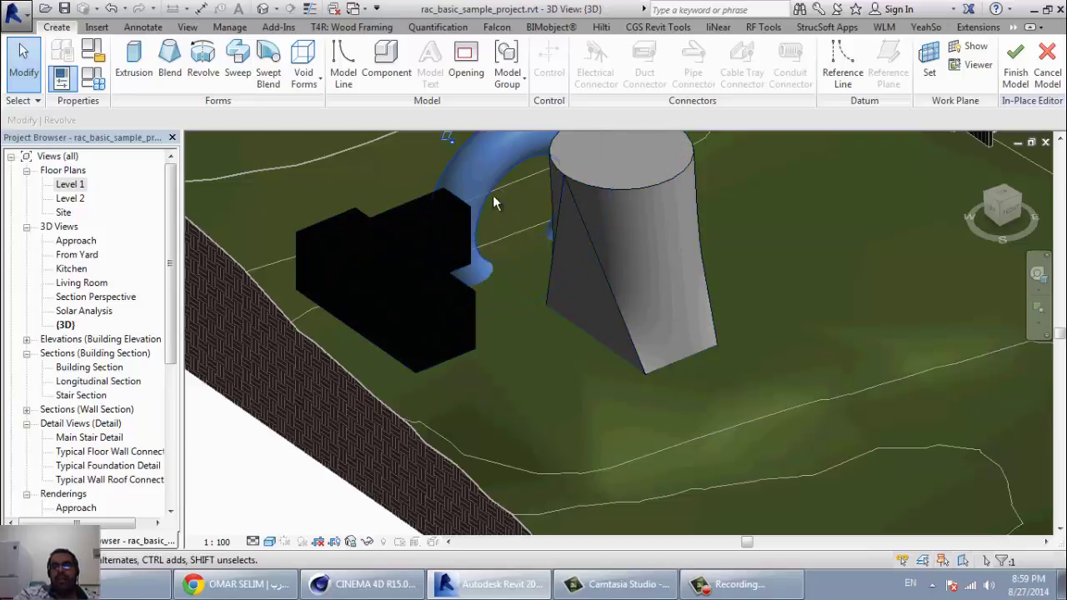
left_click_drag(481, 267, 781, 323)
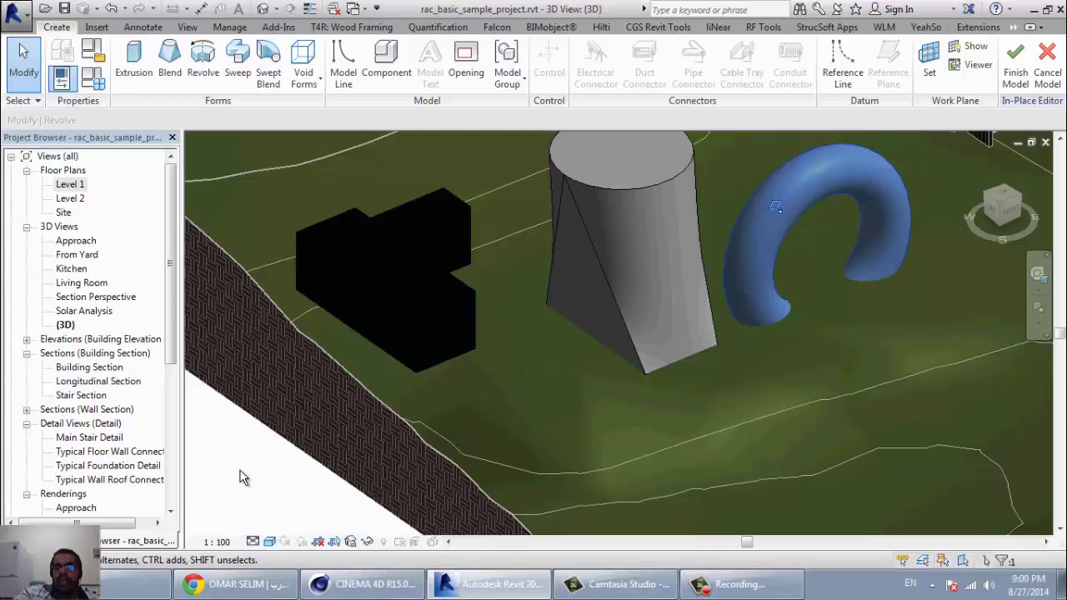
- Start a sweep path sketch and choose Pick a plane as its new work plane
left_click(240, 83)
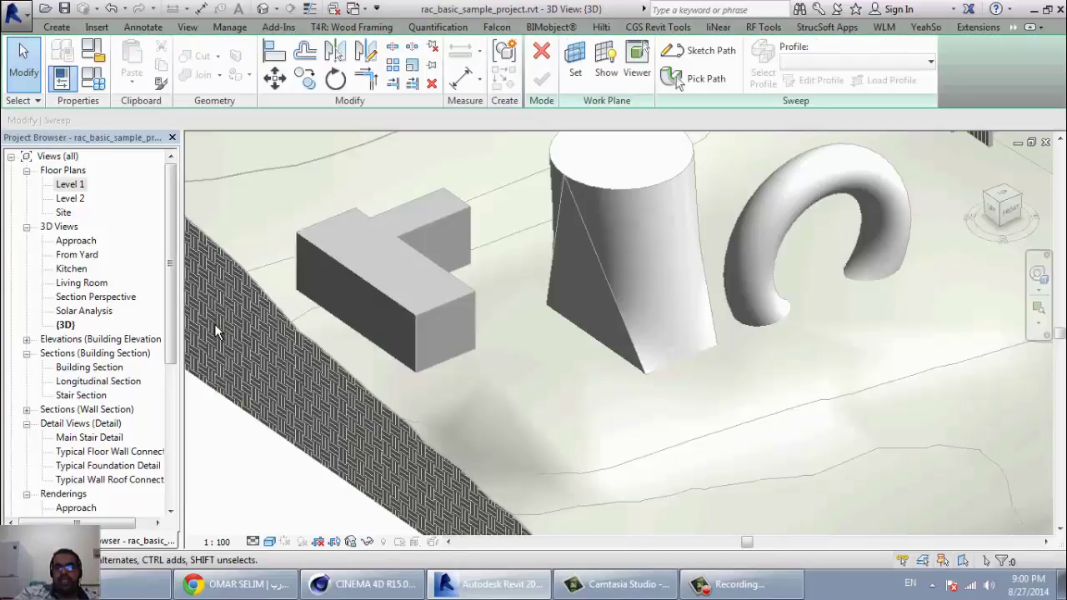
scroll(214, 323, "up", 3)
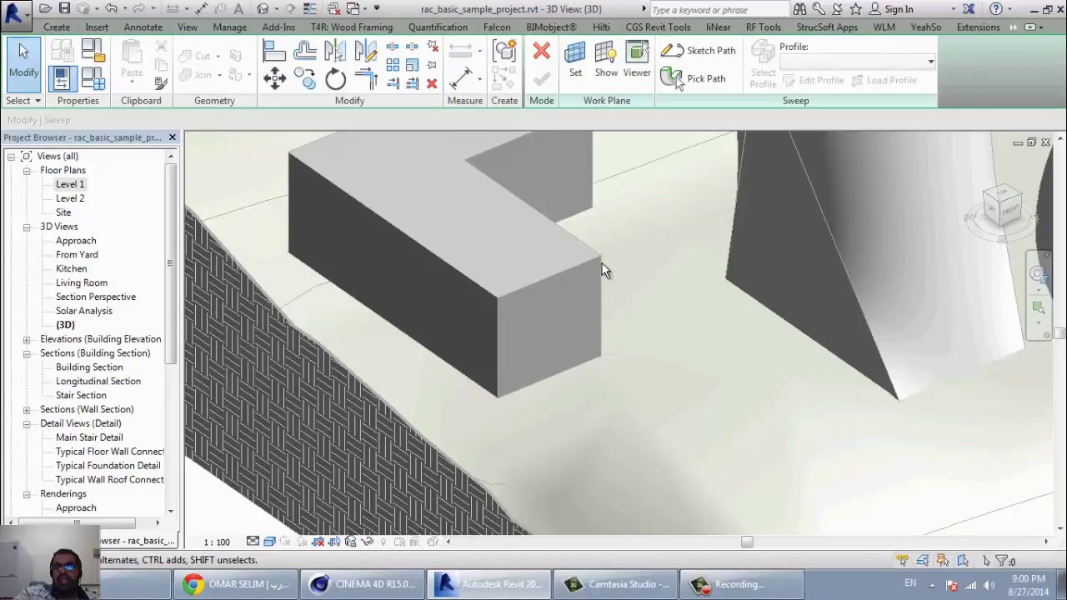
middle_click_drag(404, 229, 497, 289)
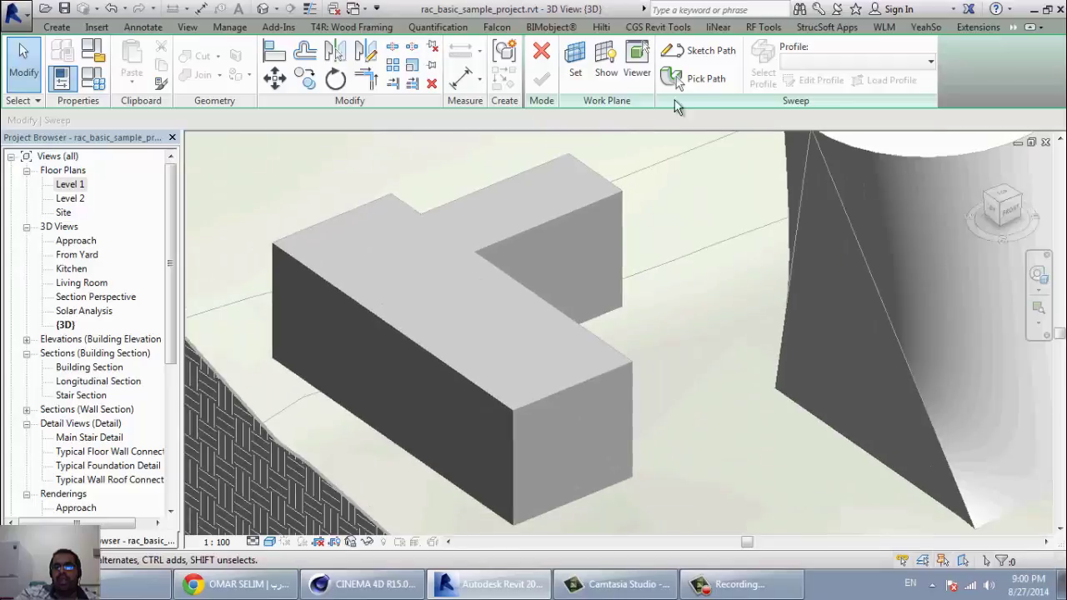
left_click(700, 51)
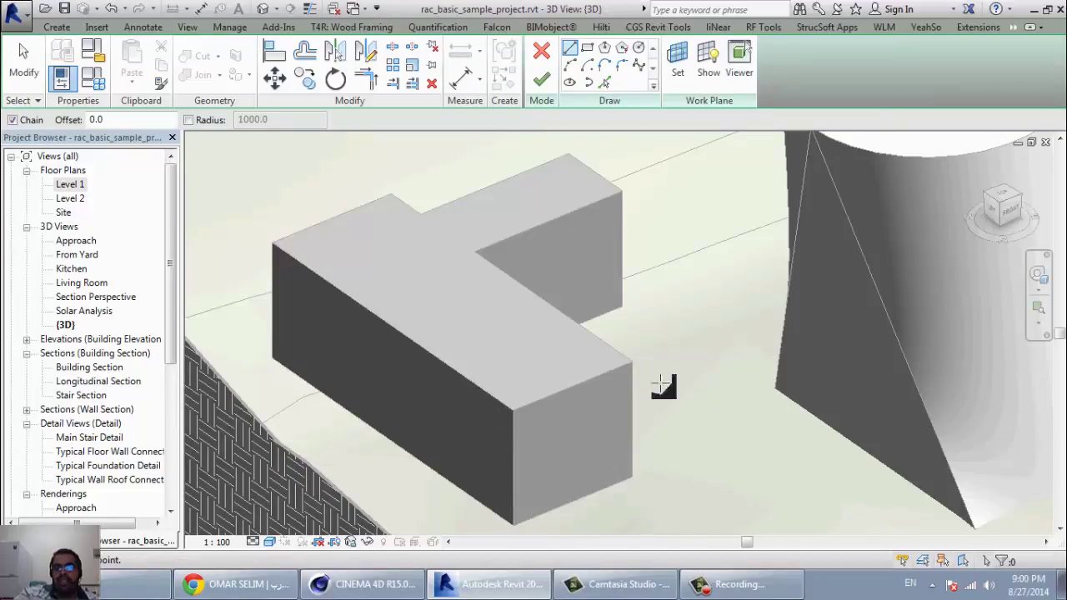
left_click(708, 80)
scroll(571, 368, "down", 2)
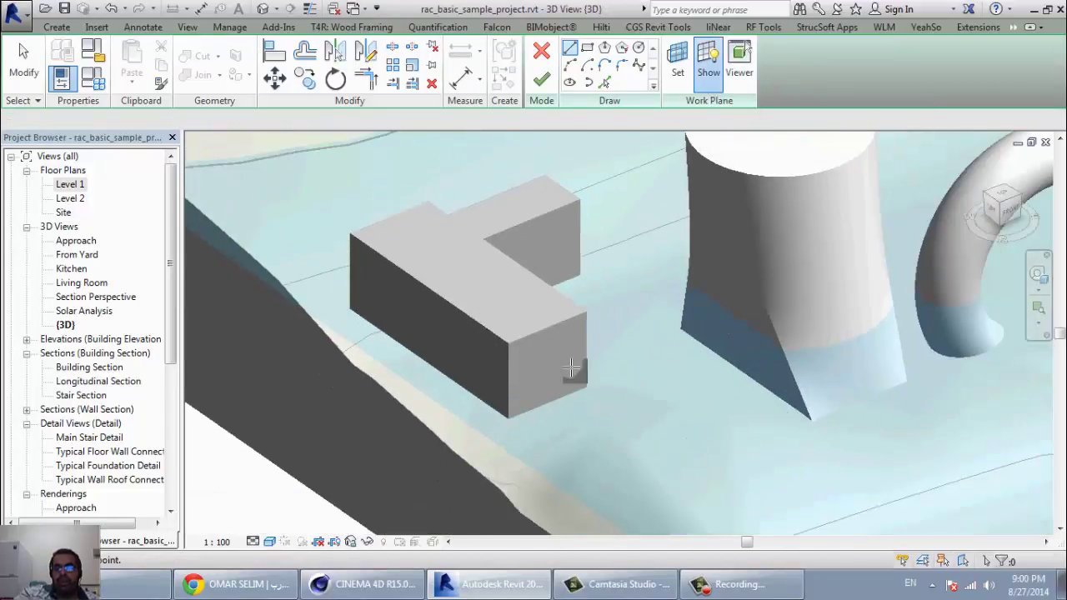
scroll(542, 445, "up", 1)
scroll(539, 358, "up", 2)
scroll(555, 314, "up", 2)
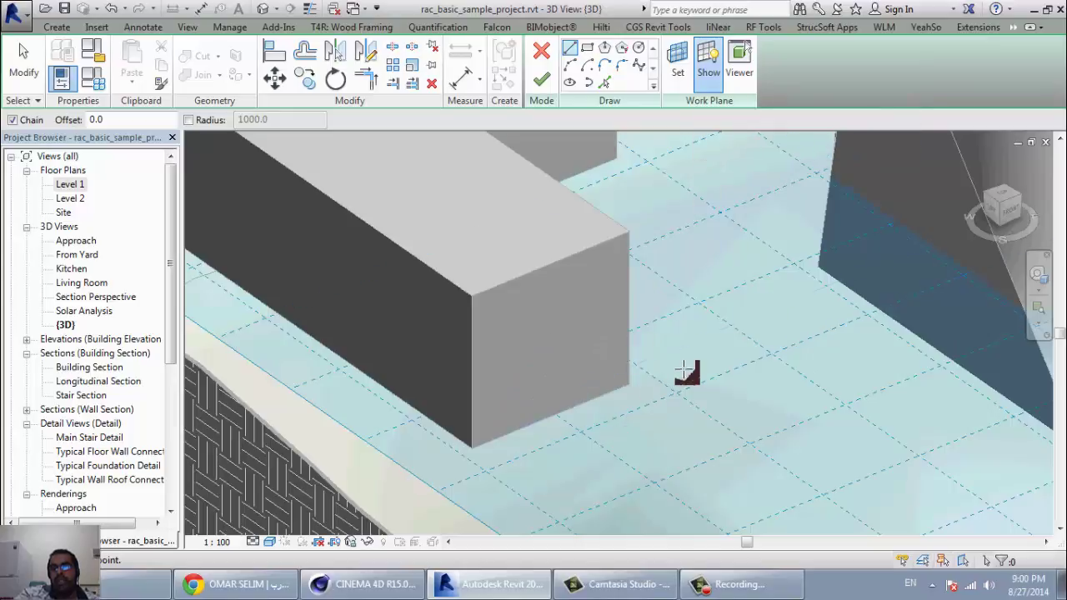
left_click(677, 63)
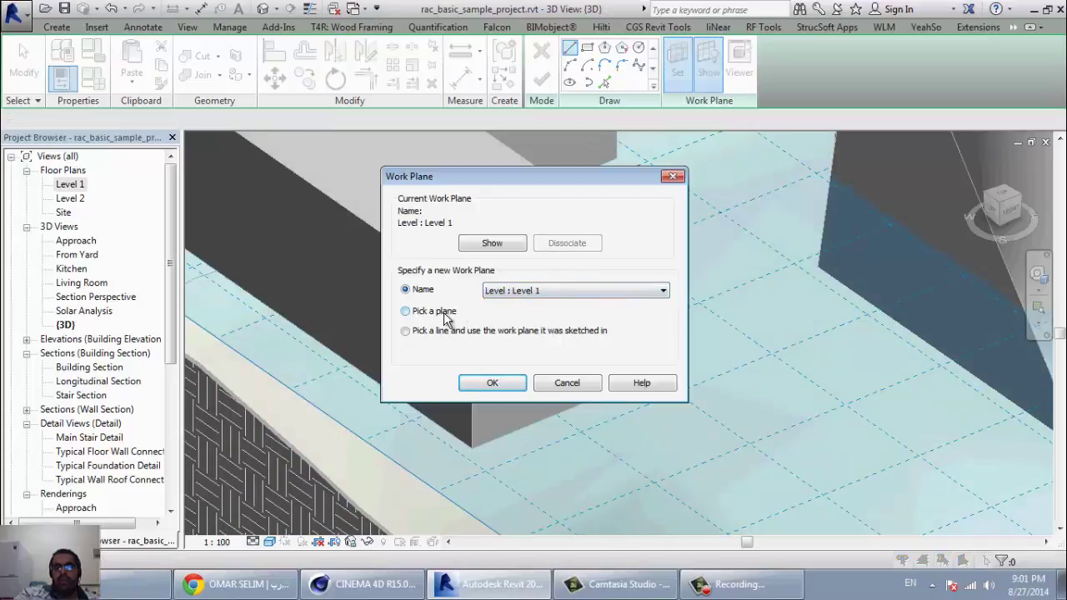
left_click(490, 383)
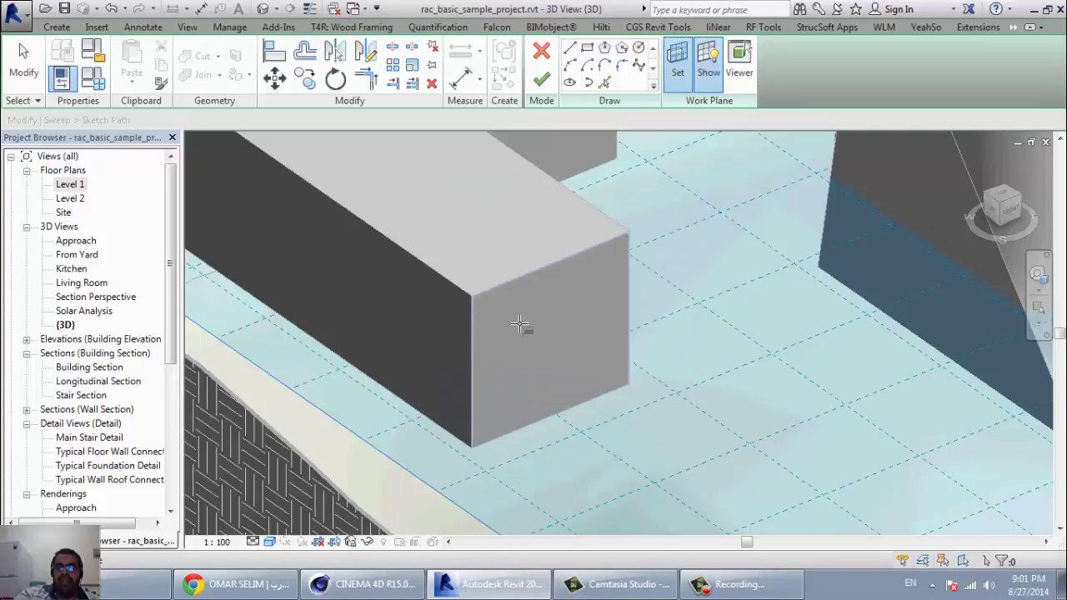
- Use the block's end face as the plane and pick its top and right edges as path lines
left_click(600, 360)
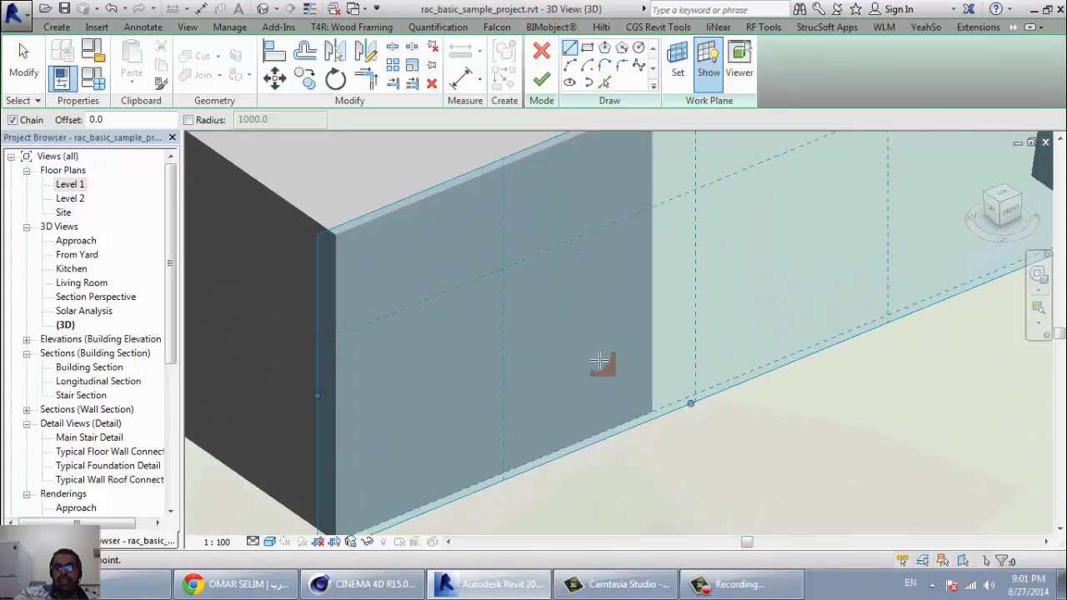
left_click(604, 84)
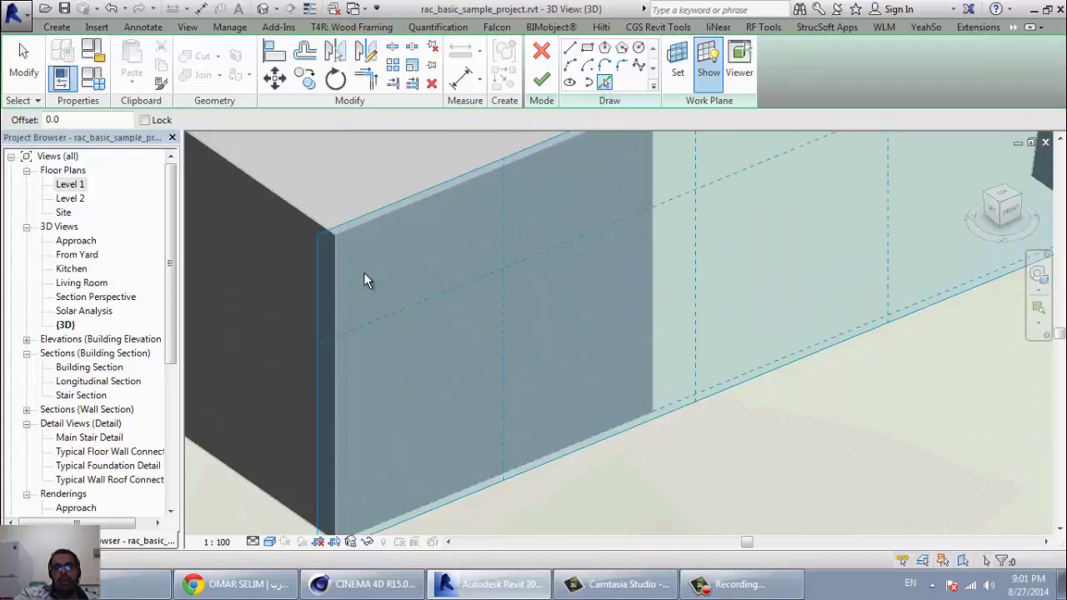
left_click(367, 226)
left_click(652, 292)
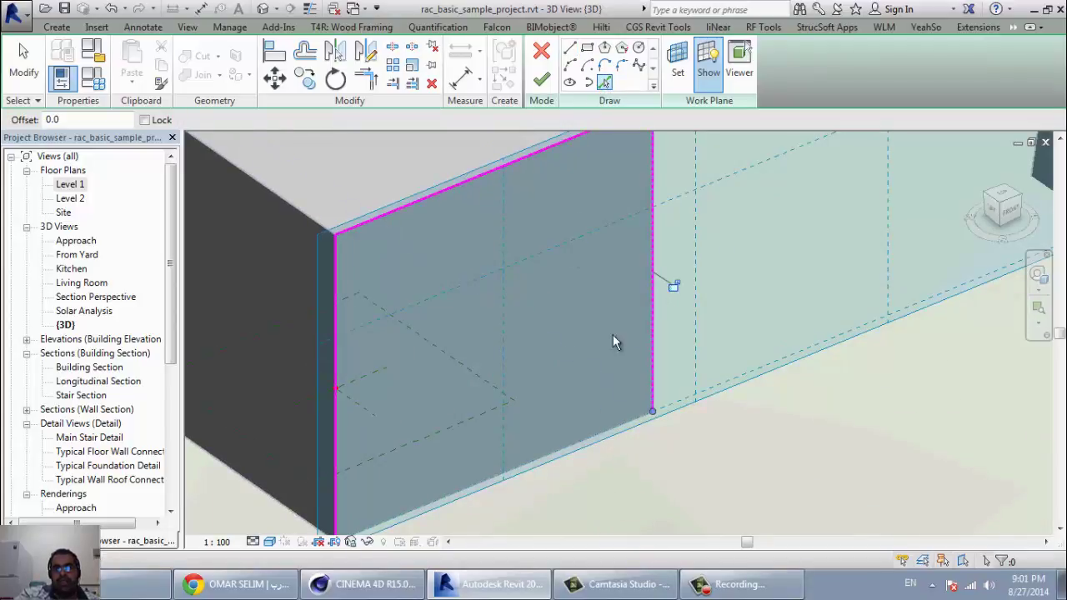
scroll(521, 431, "down", 2)
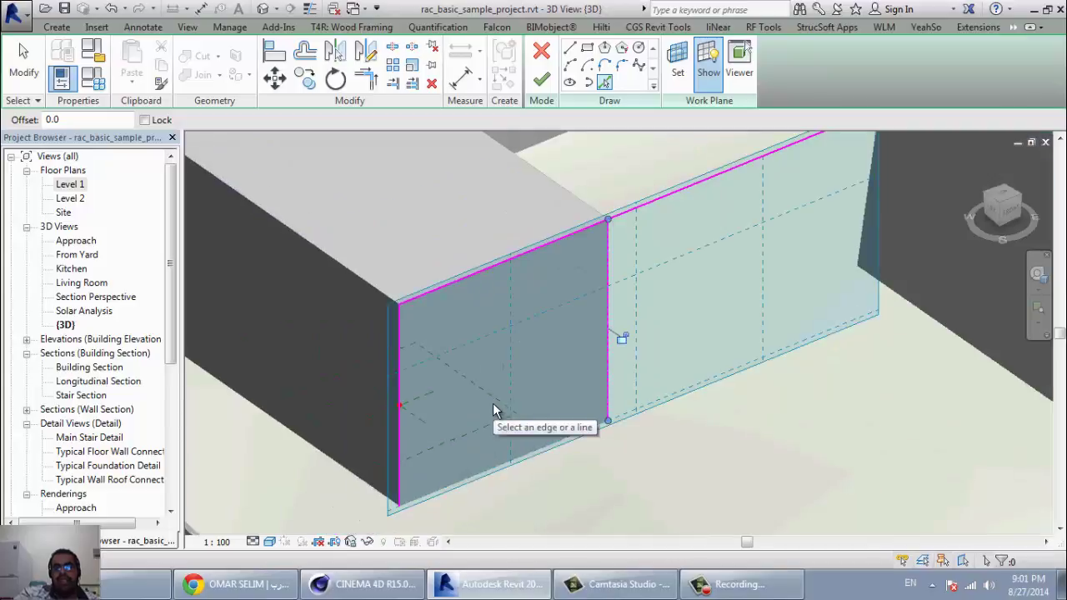
left_click(541, 78)
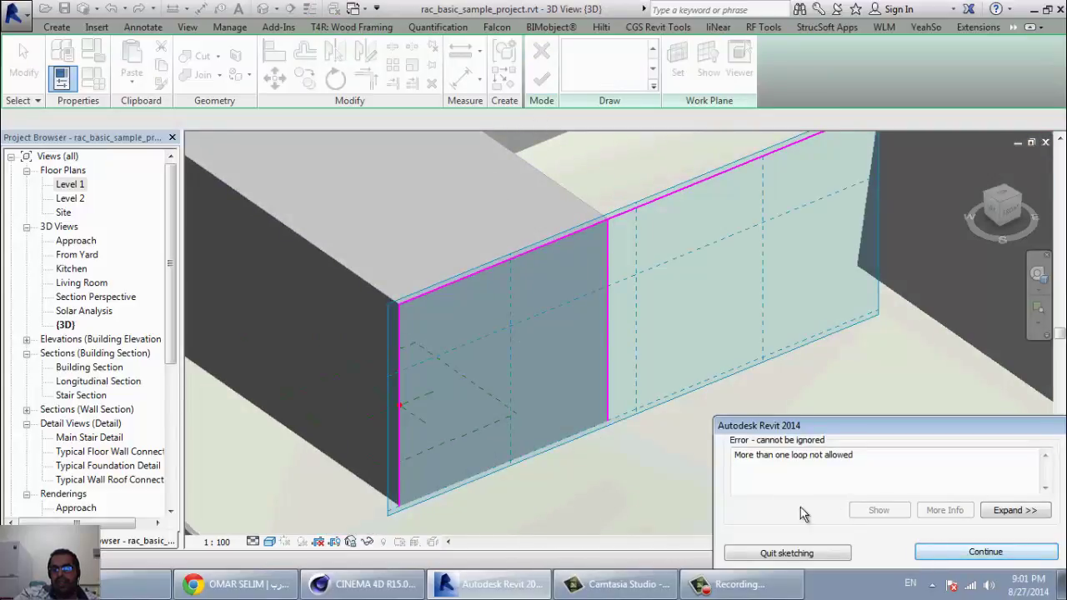
left_click(950, 554)
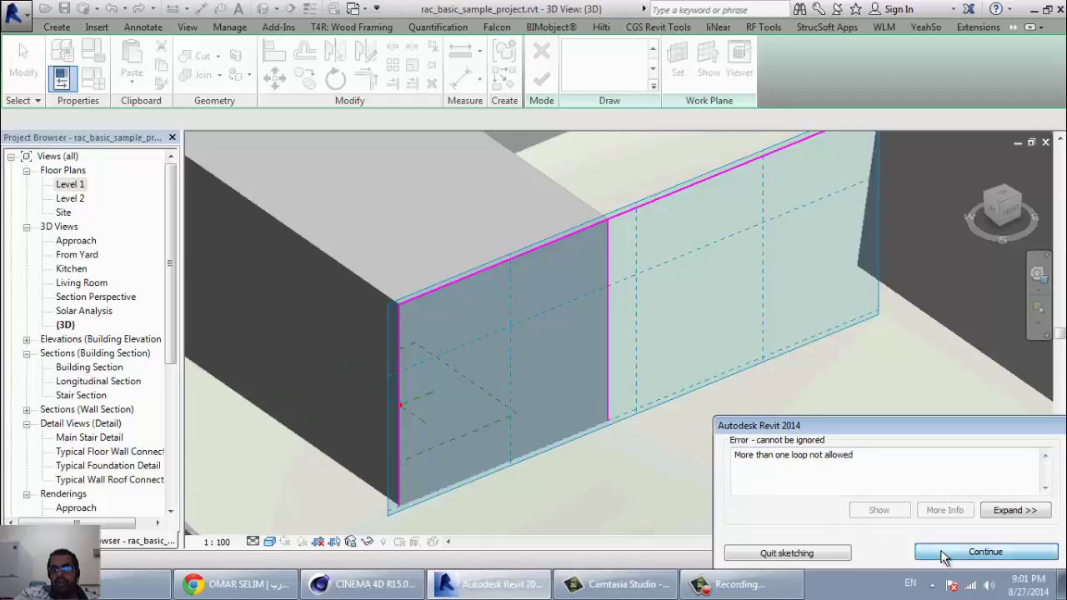
- Trim the top path line into a corner with TR and finish the sweep path
key("t")
key("r")
left_click(608, 288)
left_click(594, 227)
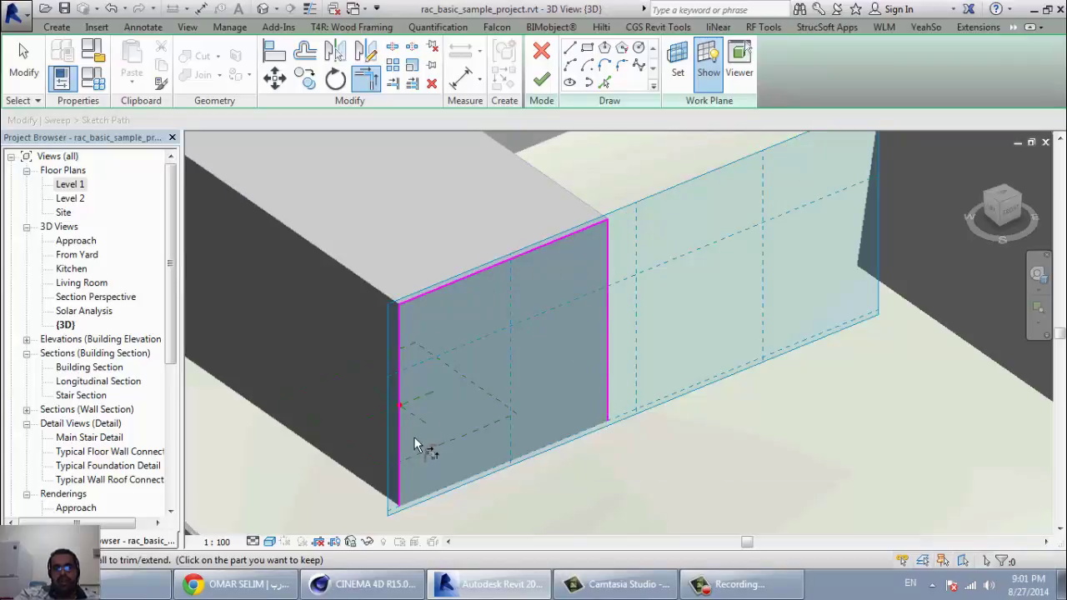
scroll(414, 505, "up", 2)
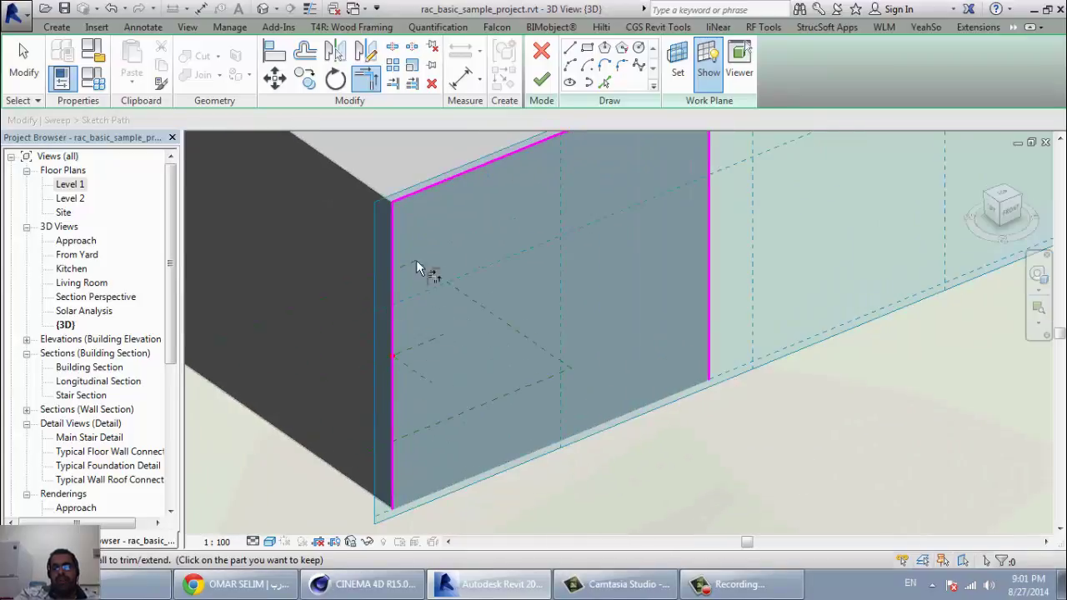
left_click(540, 79)
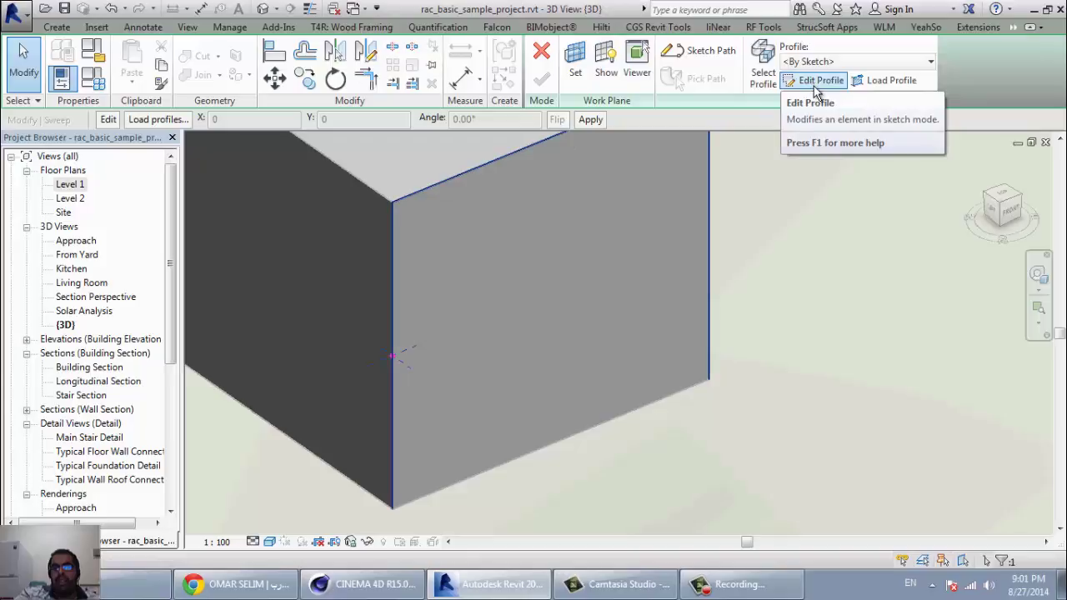
- Draw a six-sided inscribed polygon profile about 100 in size and complete the sweep
left_click(816, 84)
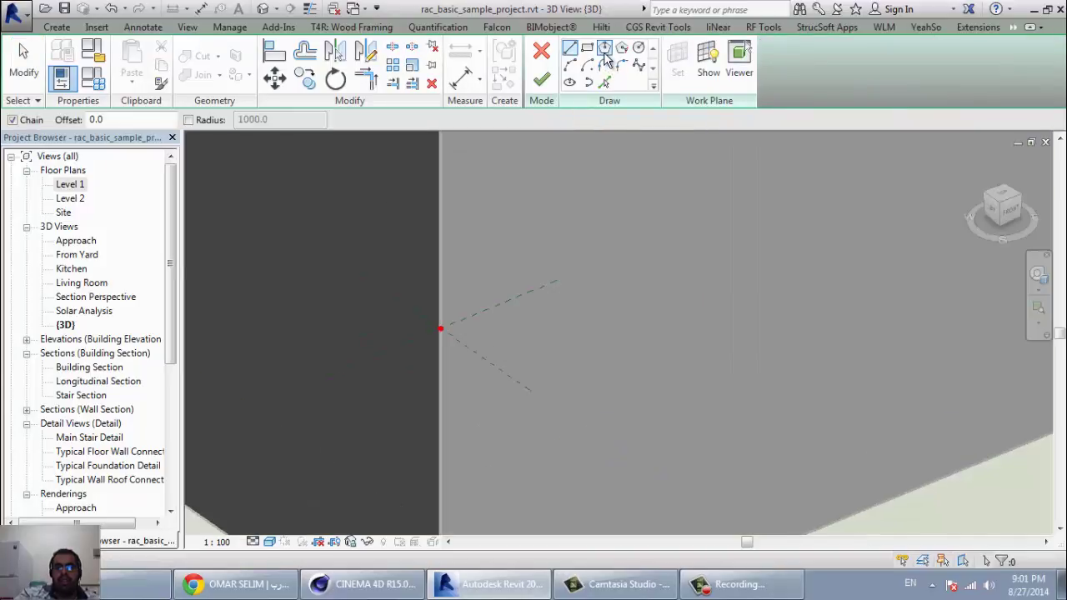
left_click(604, 49)
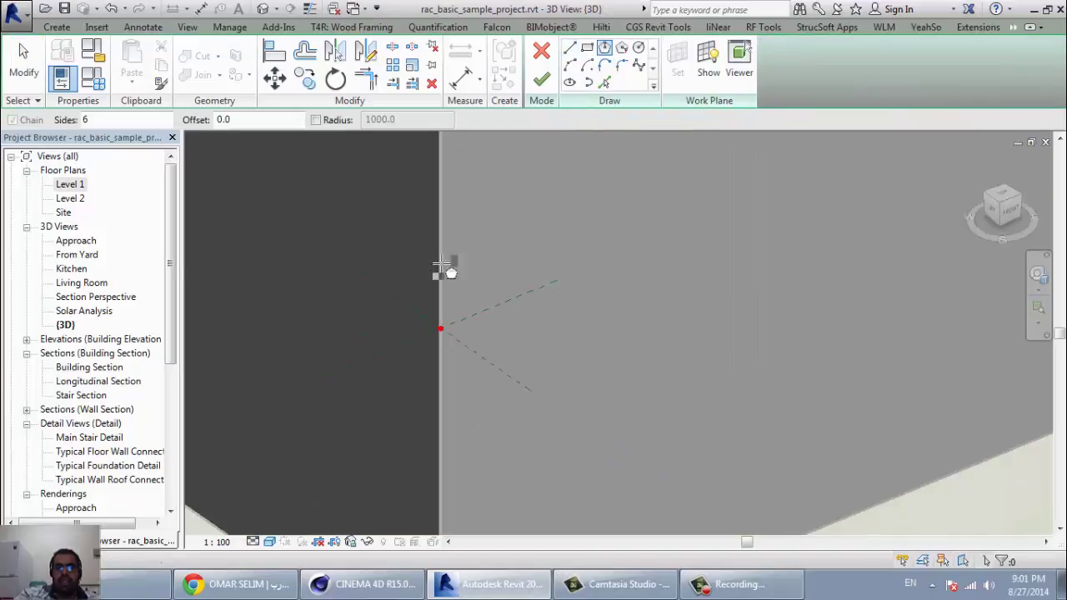
left_click(440, 330)
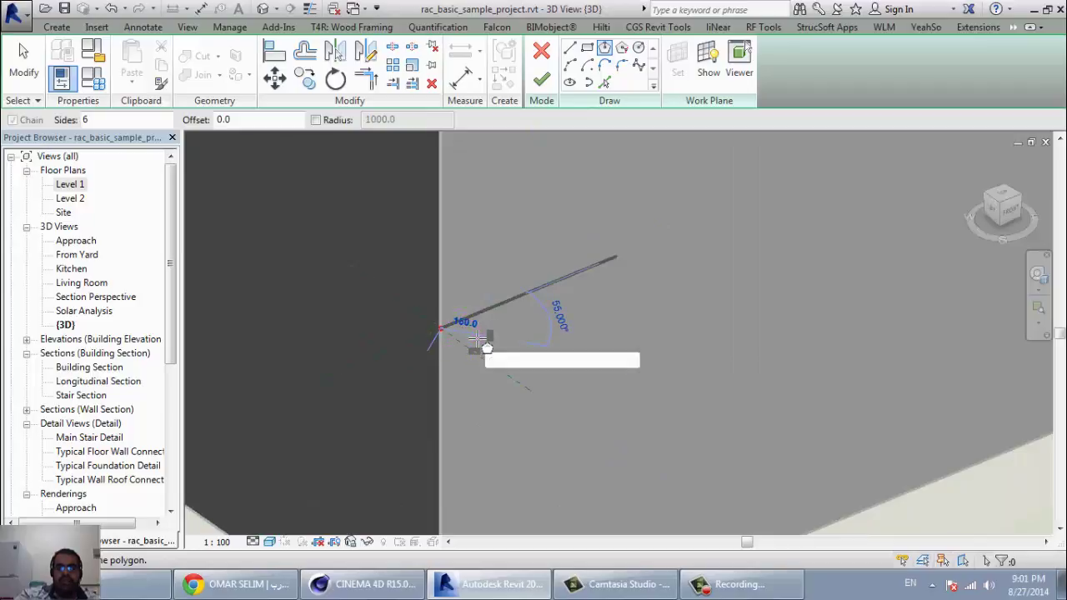
left_click(481, 335)
left_click(541, 80)
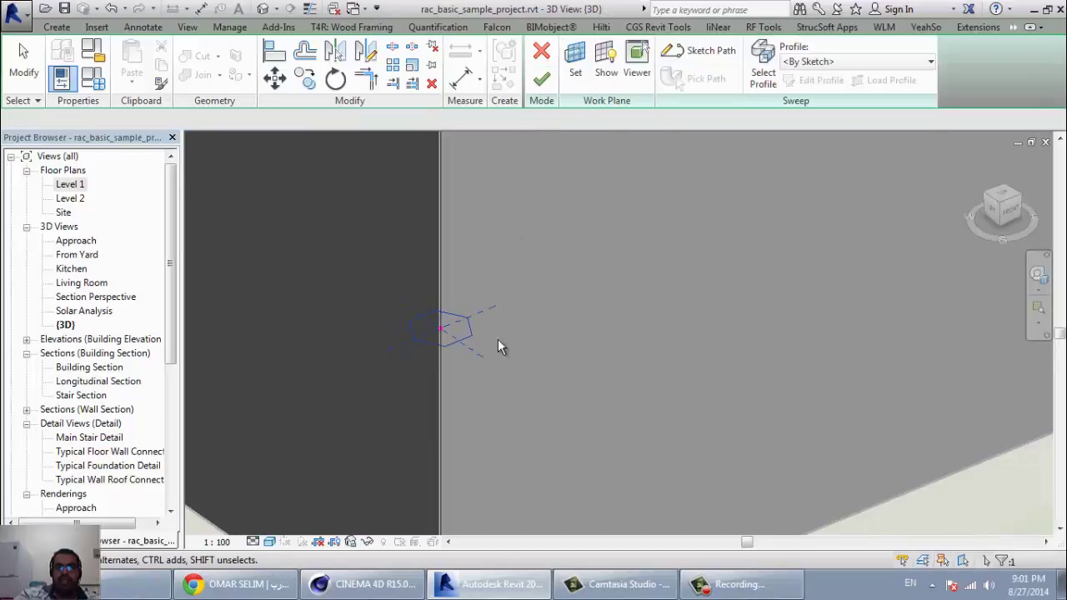
left_click(541, 81)
scroll(469, 393, "down", 3)
- Orbit to inspect the hexagon frame, then commit the in-place model with Finish Model
scroll(469, 466, "up", 3)
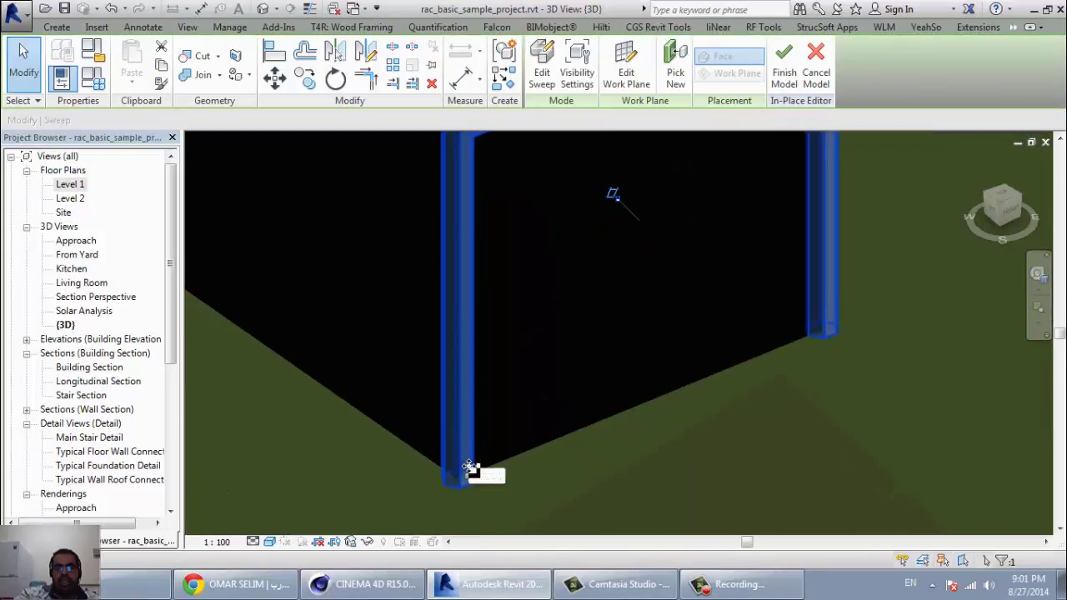
middle_click_drag(471, 467, 485, 524, "shift")
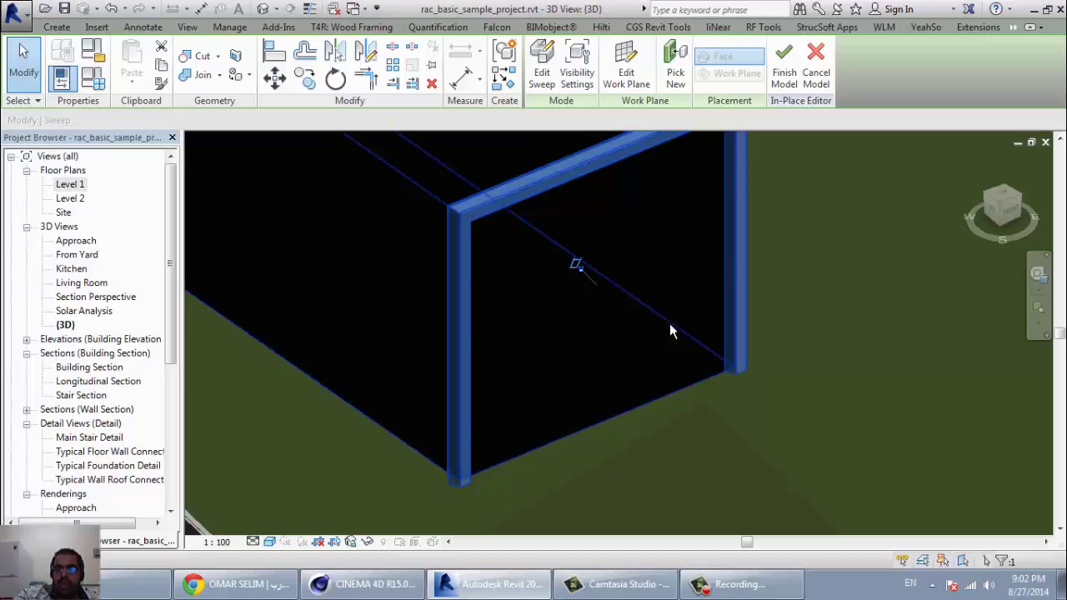
left_click(784, 67)
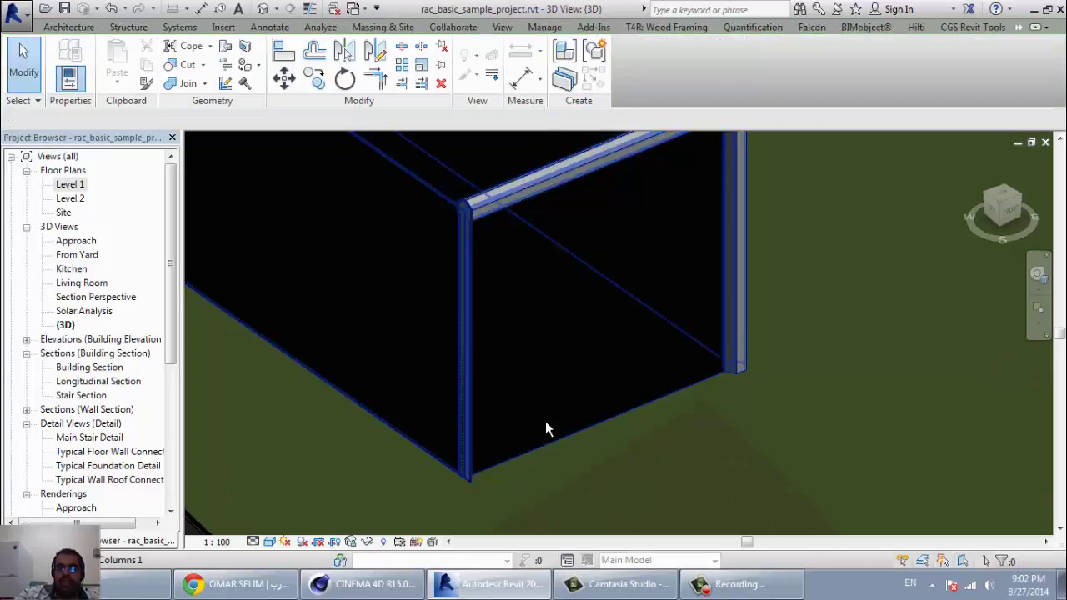
- Zoom out to the block and cylinder, select the in-place mass and choose Edit In-Place
scroll(545, 420, "down", 2)
scroll(526, 423, "down", 2)
scroll(328, 470, "up", 1)
scroll(329, 470, "up", 1)
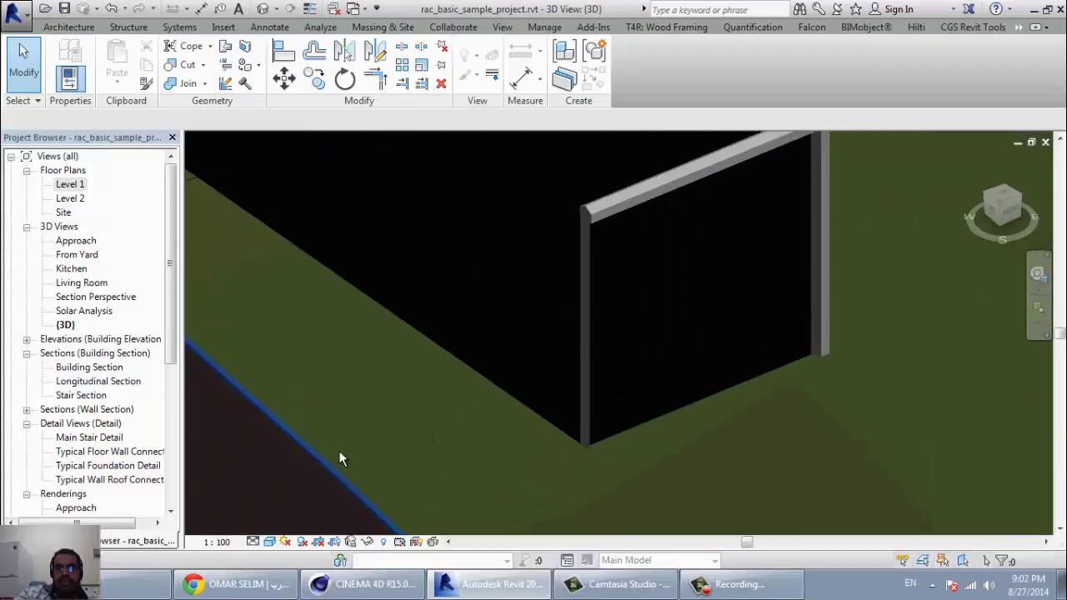
scroll(484, 451, "down", 1)
scroll(493, 461, "down", 1)
scroll(497, 485, "down", 1)
scroll(500, 466, "down", 2)
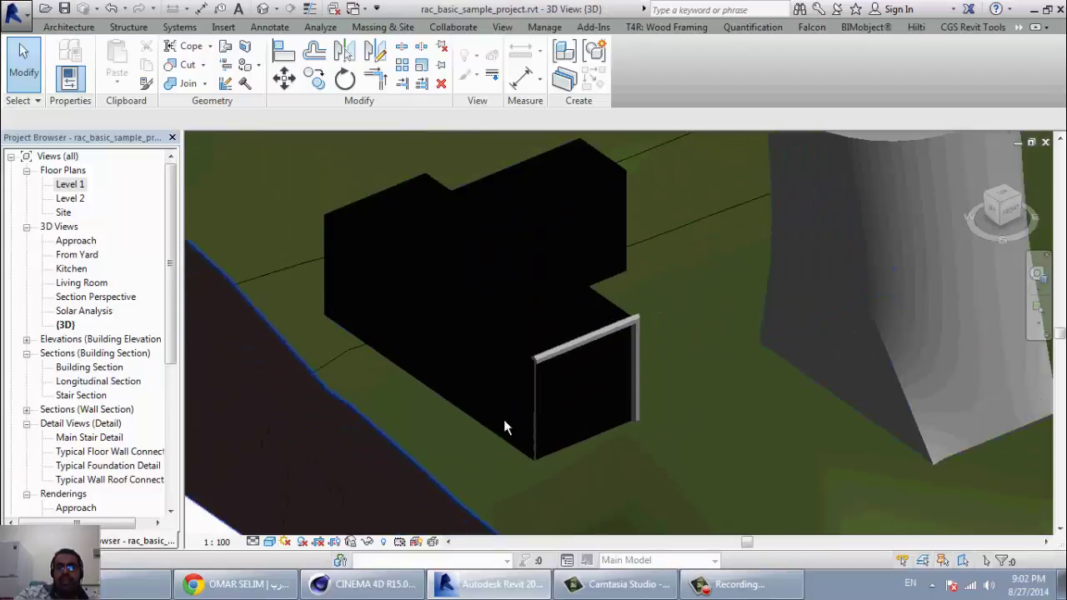
middle_click_drag(595, 286, 489, 317)
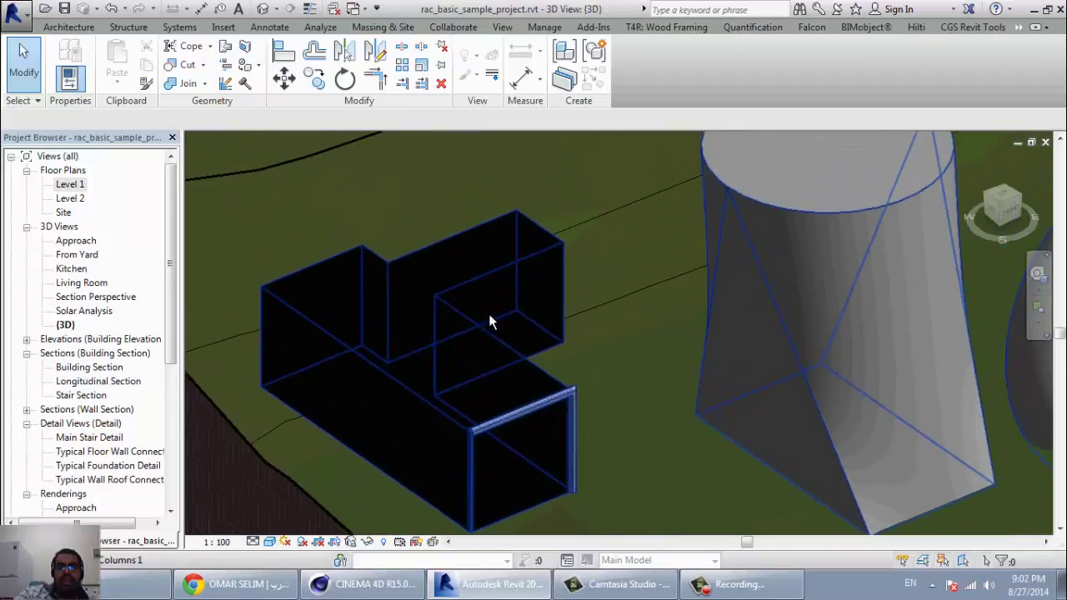
left_click(69, 26)
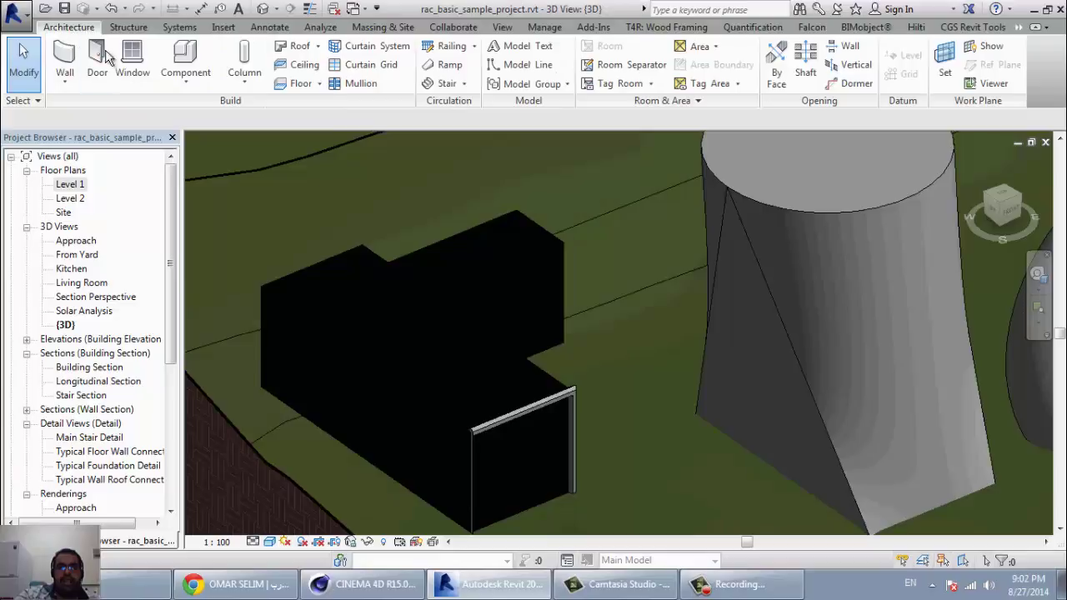
left_click(522, 305)
left_click(623, 74)
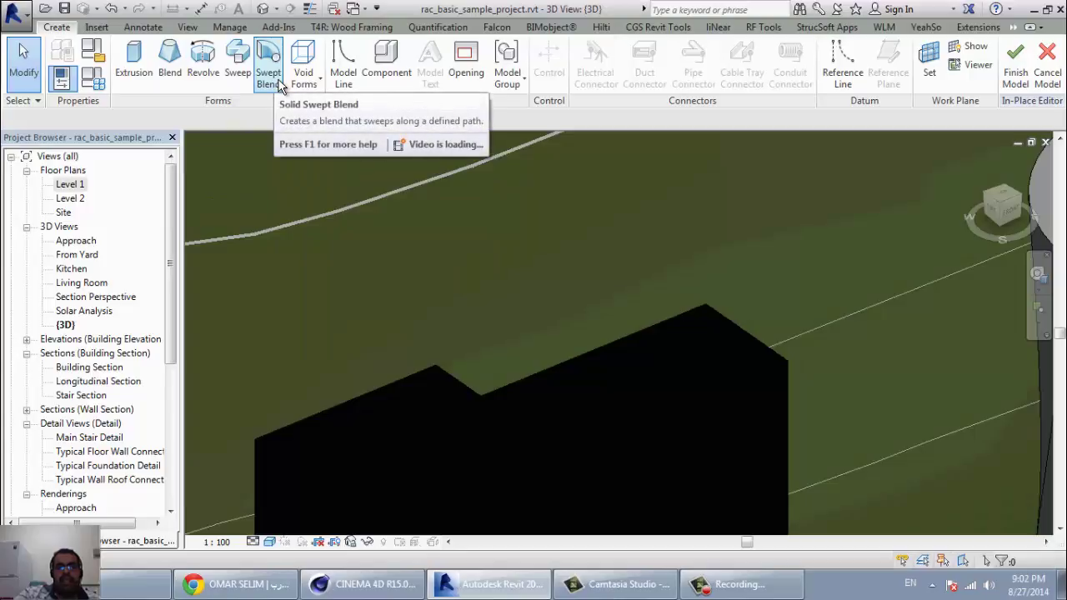
- Start a swept blend path sketch with the block's top face as its work plane
middle_click_drag(465, 386, 405, 297)
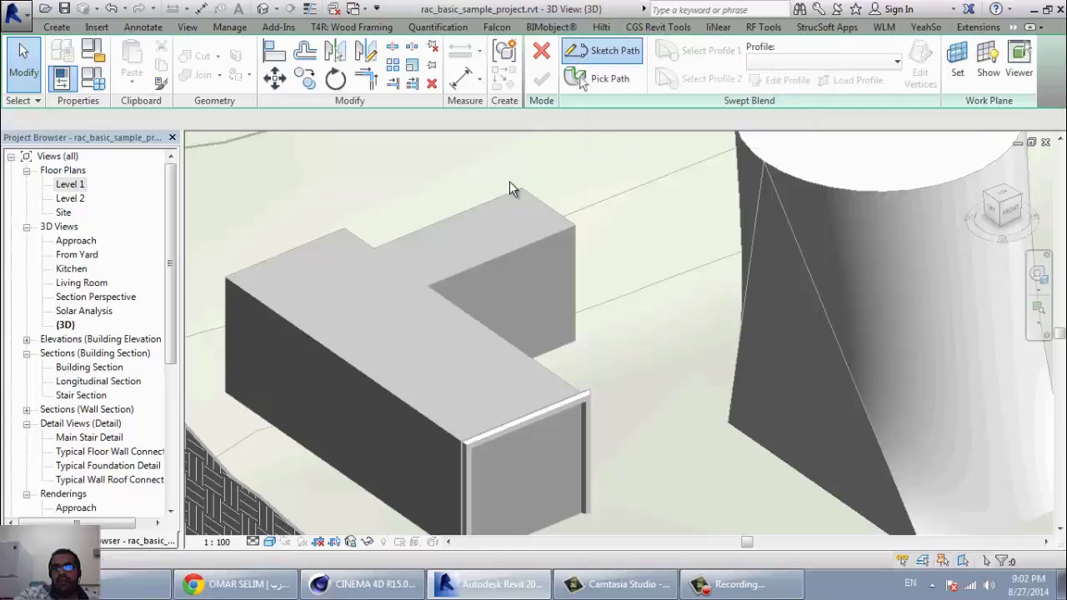
left_click(592, 55)
left_click(706, 64)
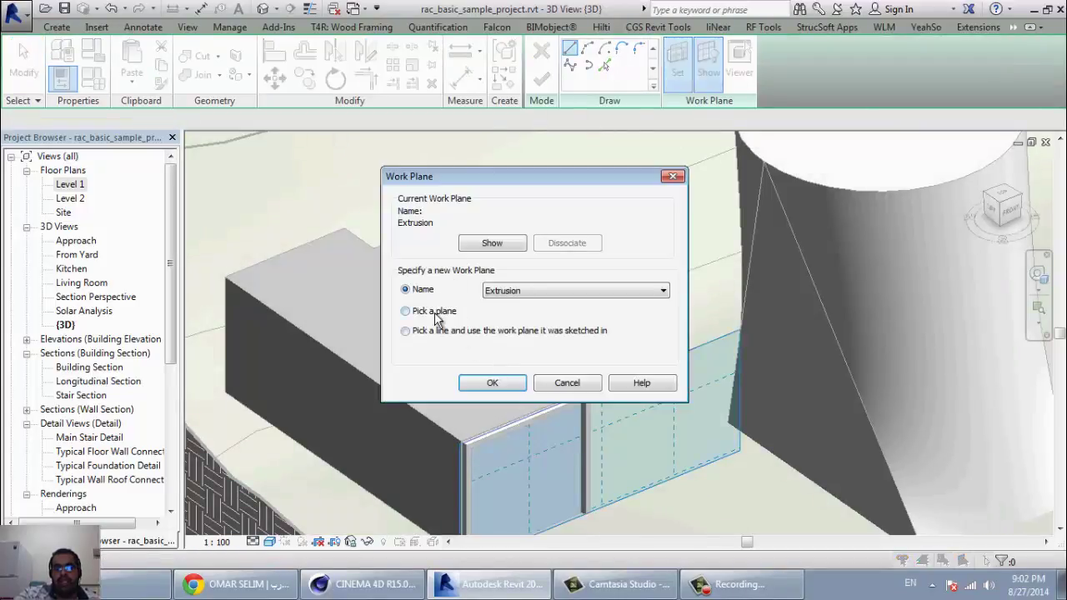
left_click(473, 385)
left_click(404, 324)
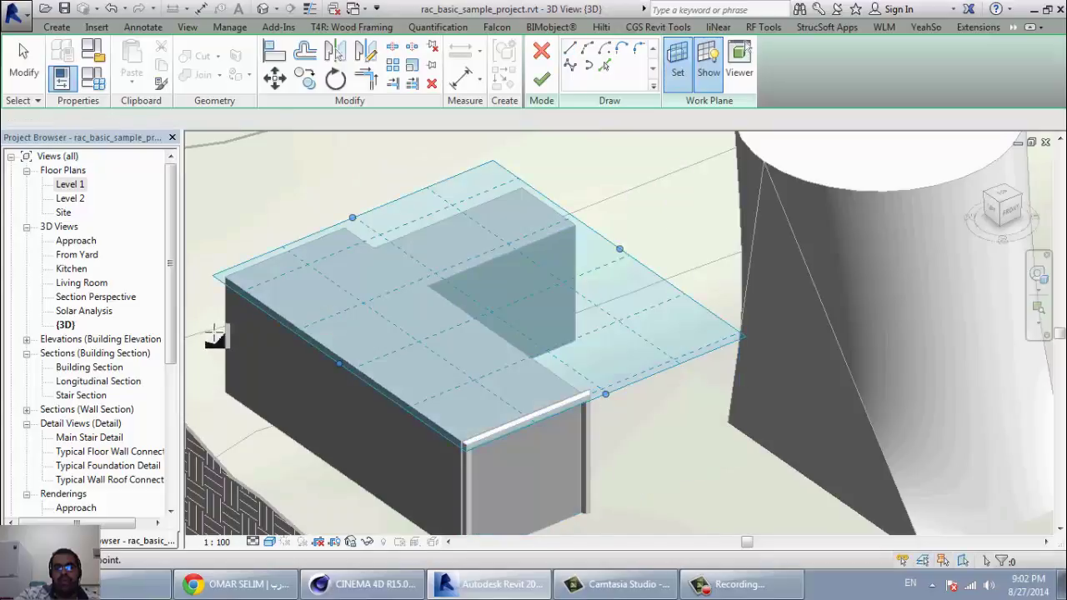
scroll(493, 97, "up", 2)
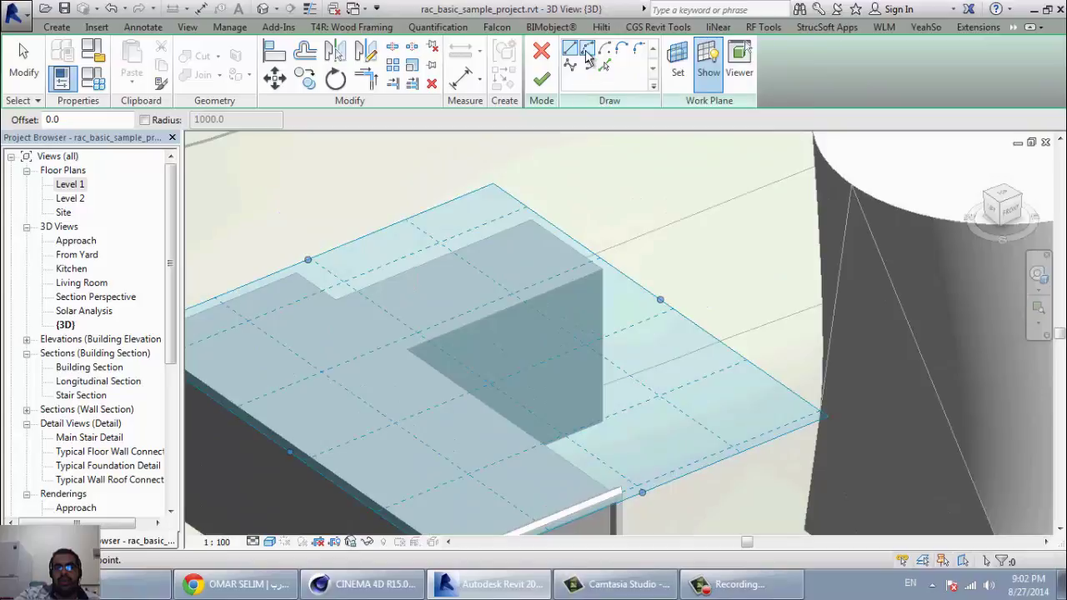
- Draw a start-end-radius arc across the block top and finish the path
left_click(587, 52)
left_click(280, 323)
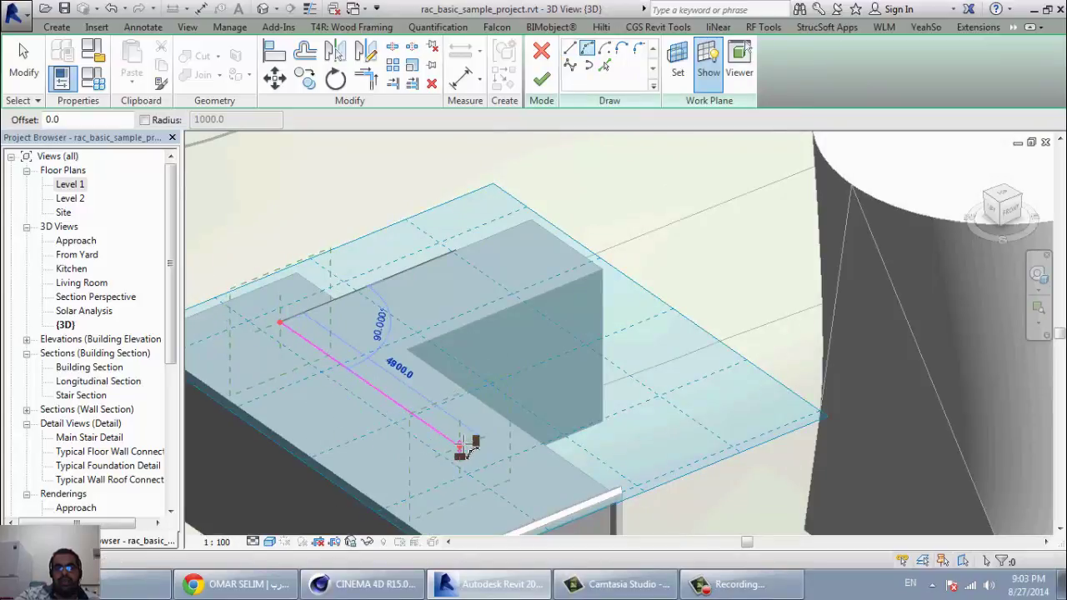
left_click(459, 450)
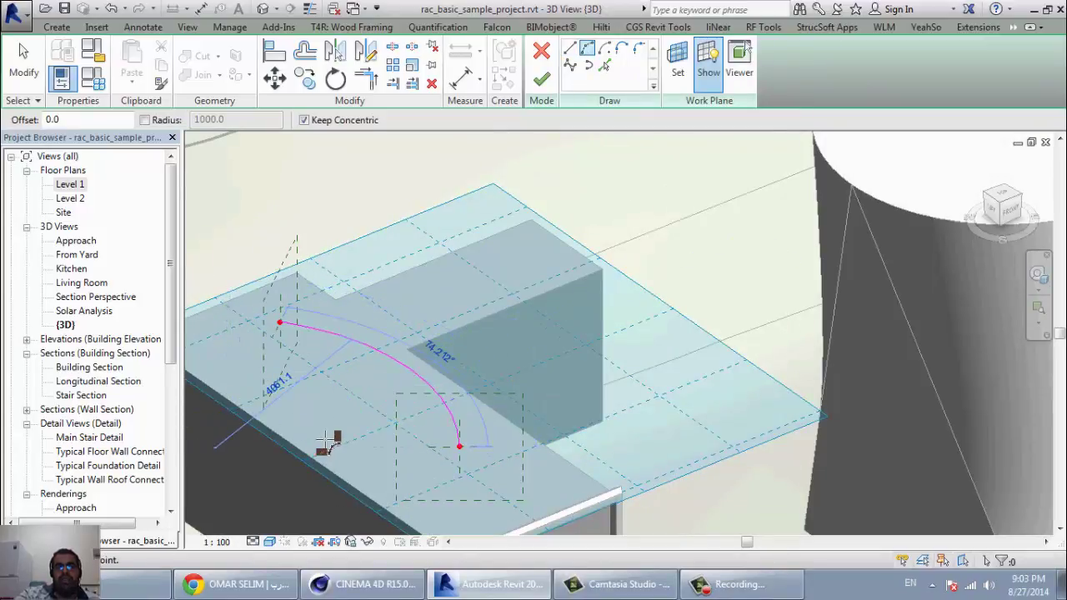
left_click(541, 80)
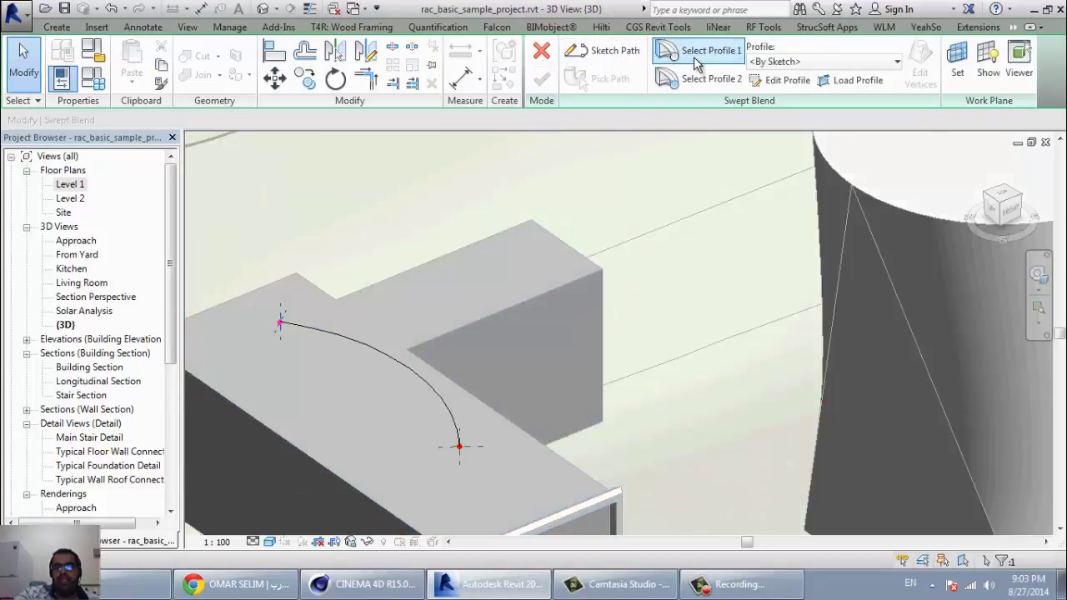
- Draw a six-sided circumscribed polygon at the path start as the first profile
left_click(698, 60)
left_click(777, 80)
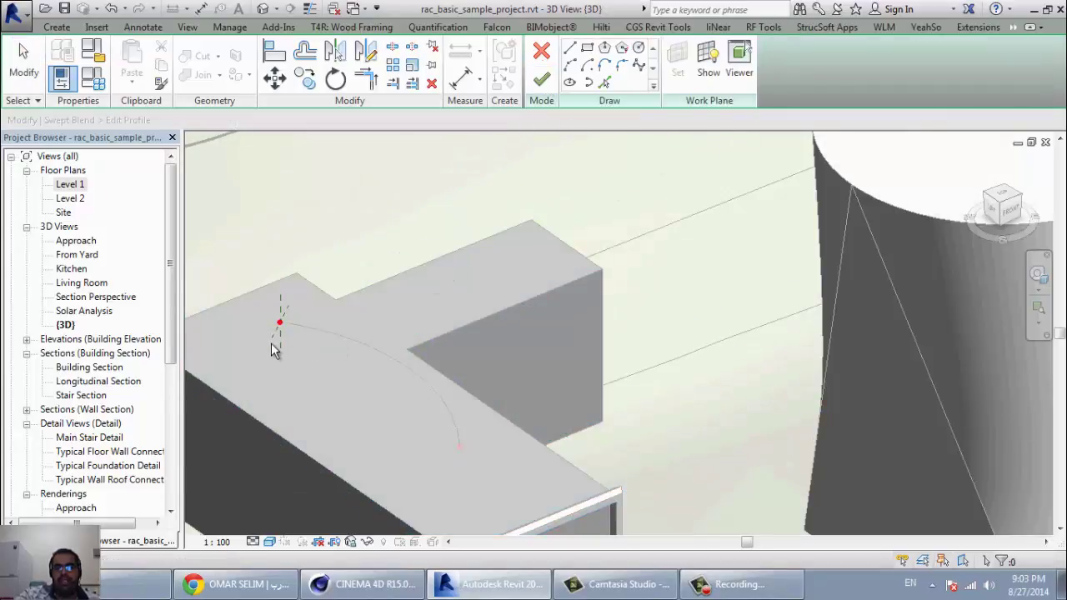
scroll(271, 337, "up", 2)
scroll(276, 326, "up", 2)
scroll(278, 328, "up", 2)
left_click(621, 47)
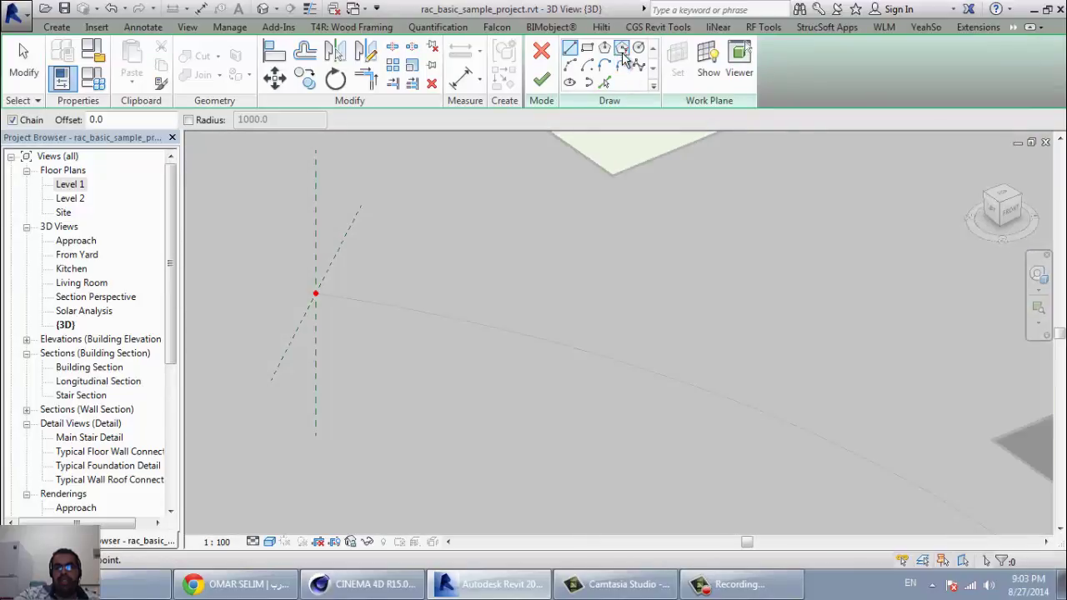
left_click(316, 295)
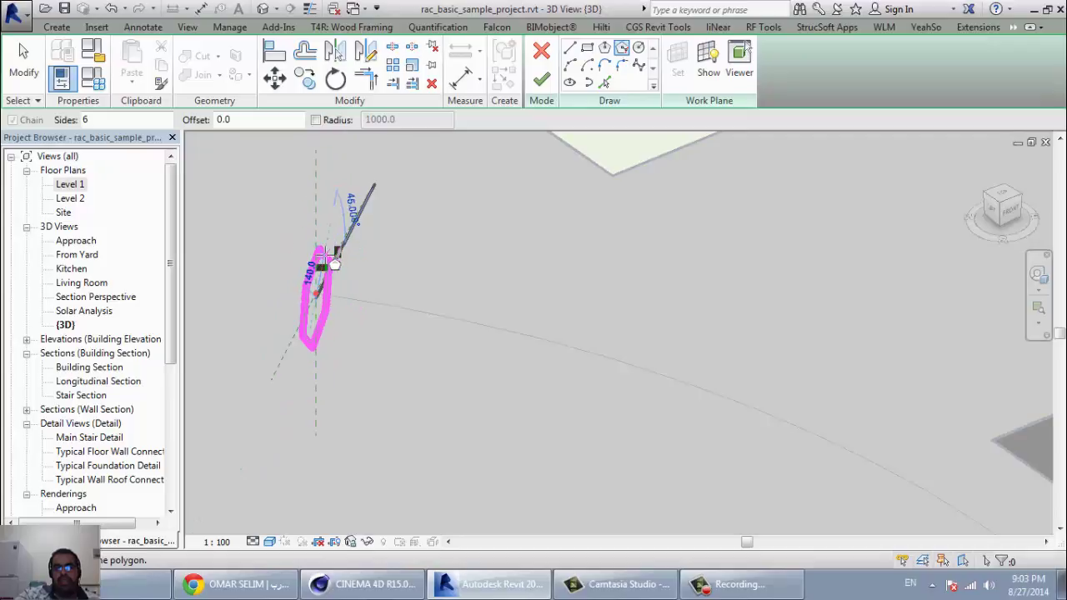
left_click(360, 246)
left_click(543, 85)
- Draw a radius 340 circle at the path end as the second profile and finish the swept blend
left_click(700, 78)
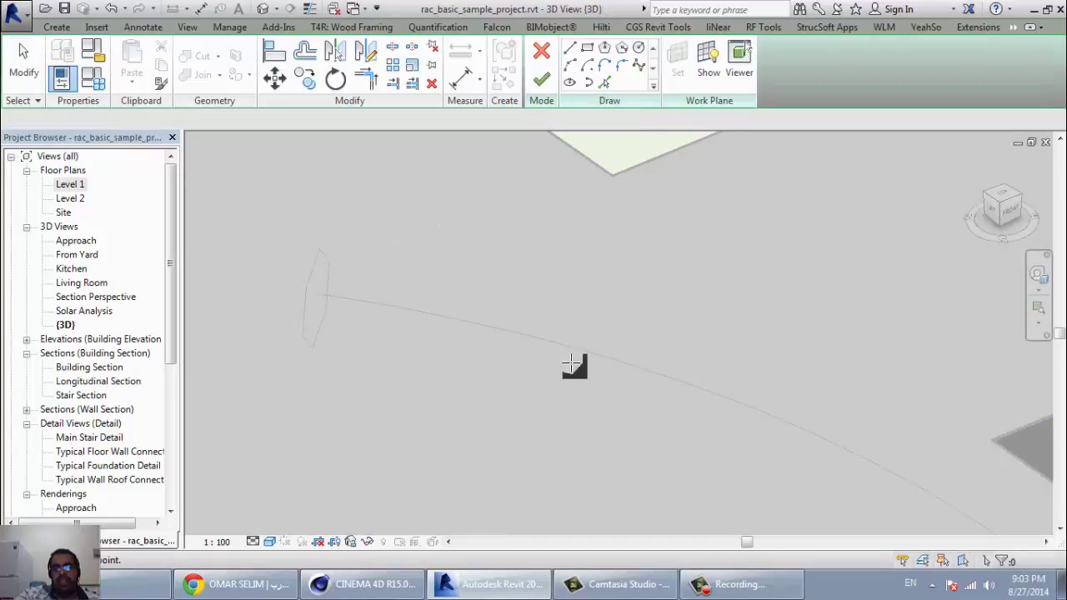
left_click(638, 47)
left_click(575, 310)
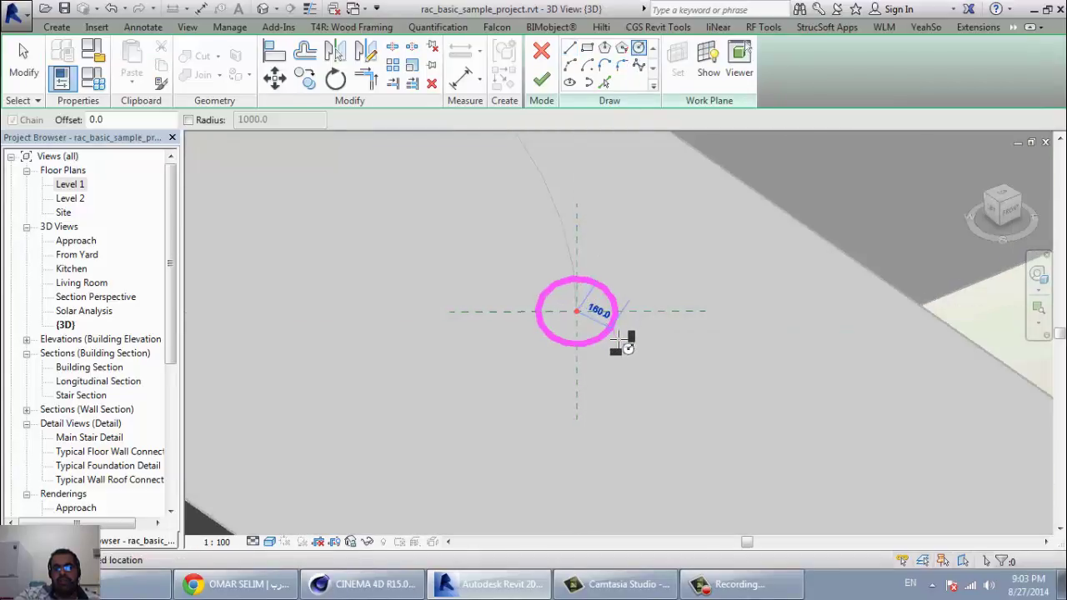
left_click(635, 341)
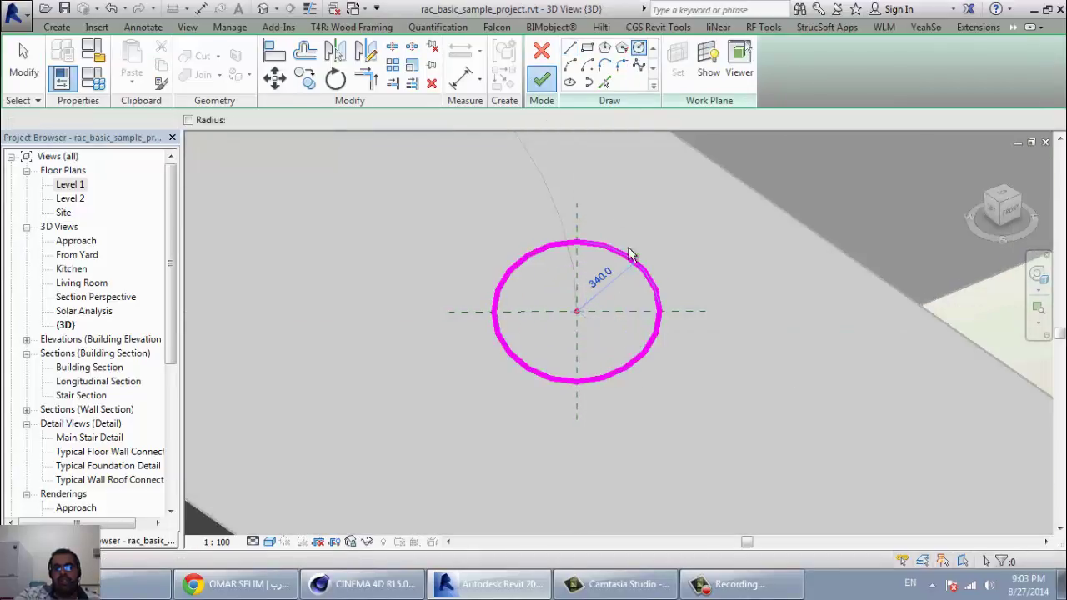
left_click(543, 80)
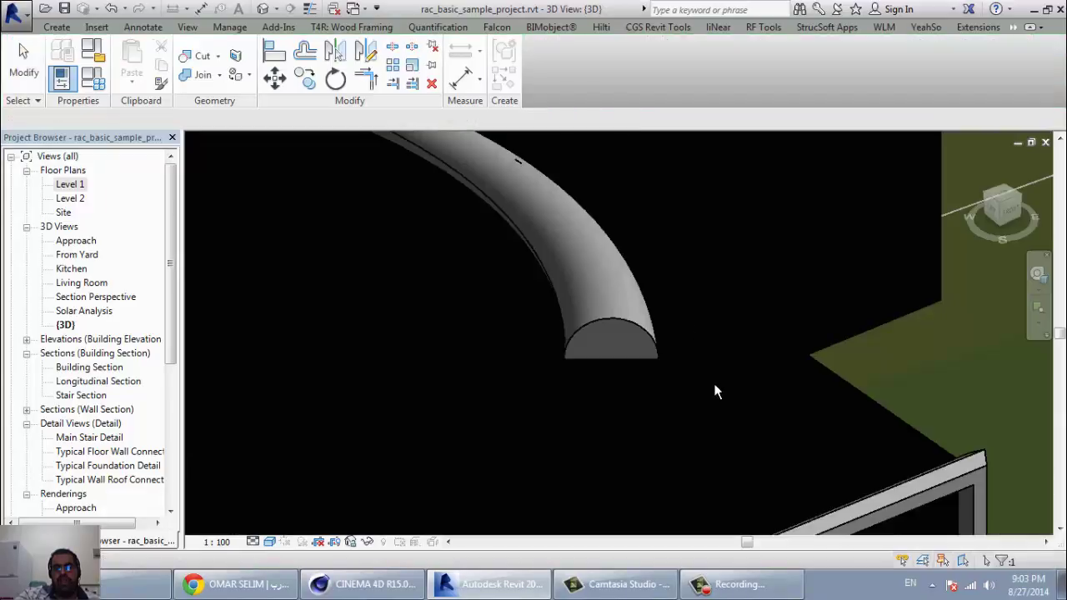
- Select the in-place Columns model holding the curved sweep and reopen it with Edit In-Place
scroll(650, 406, "down", 5)
left_click(527, 303)
mouse_move(526, 302)
middle_mouse_down("shift")
mouse_move(653, 440)
mouse_move(732, 438)
mouse_move(738, 330)
middle_mouse_up("shift")
scroll(505, 248, "up", 3)
scroll(429, 286, "up", 2)
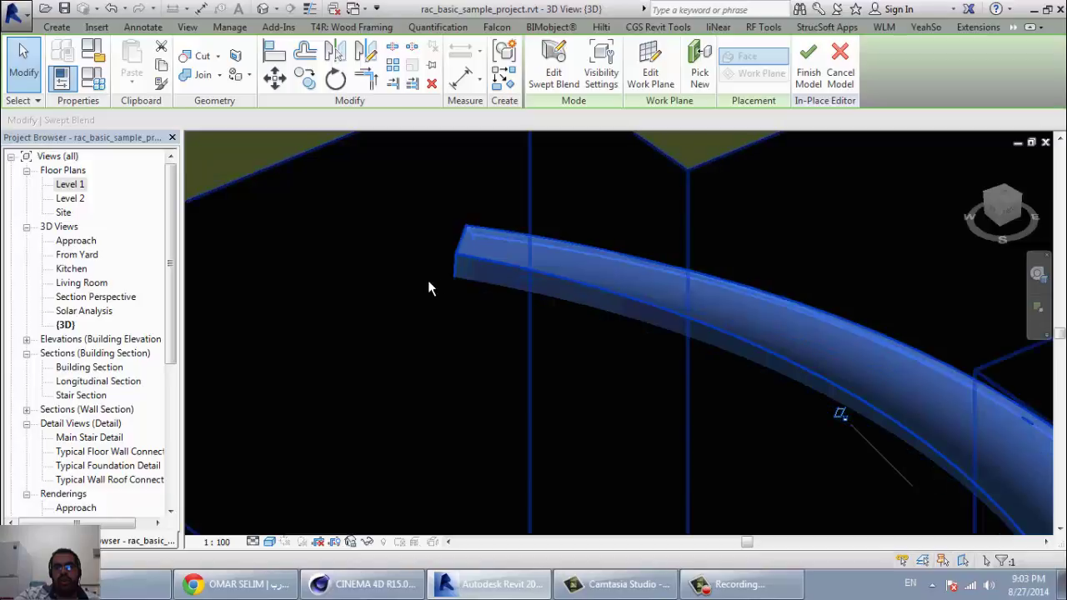
scroll(465, 261, "up", 2)
scroll(522, 241, "down", 1)
scroll(495, 258, "down", 2)
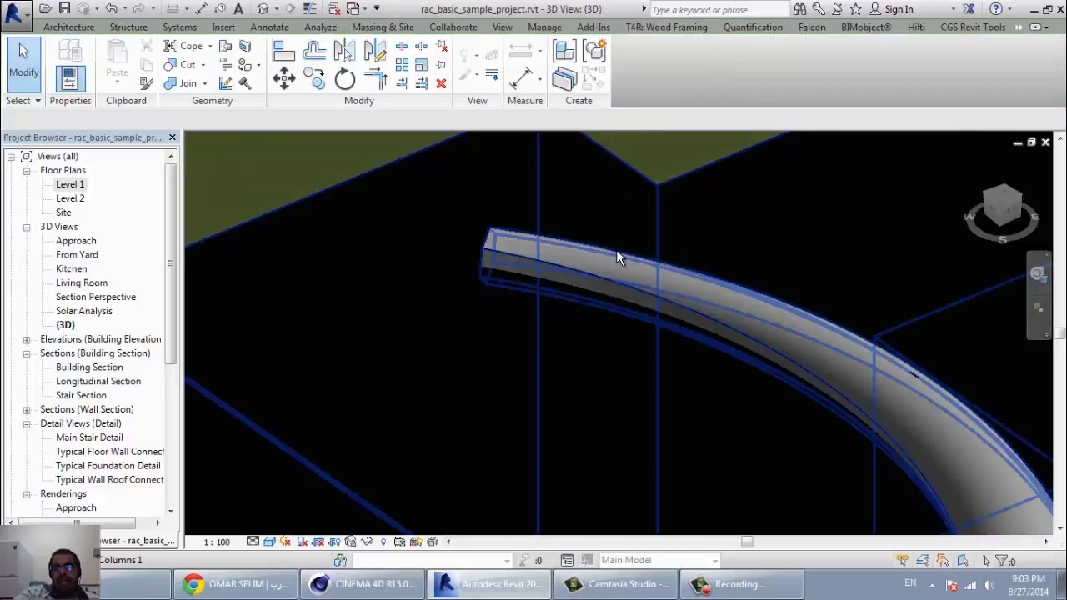
left_click(616, 251)
scroll(655, 343, "down", 5)
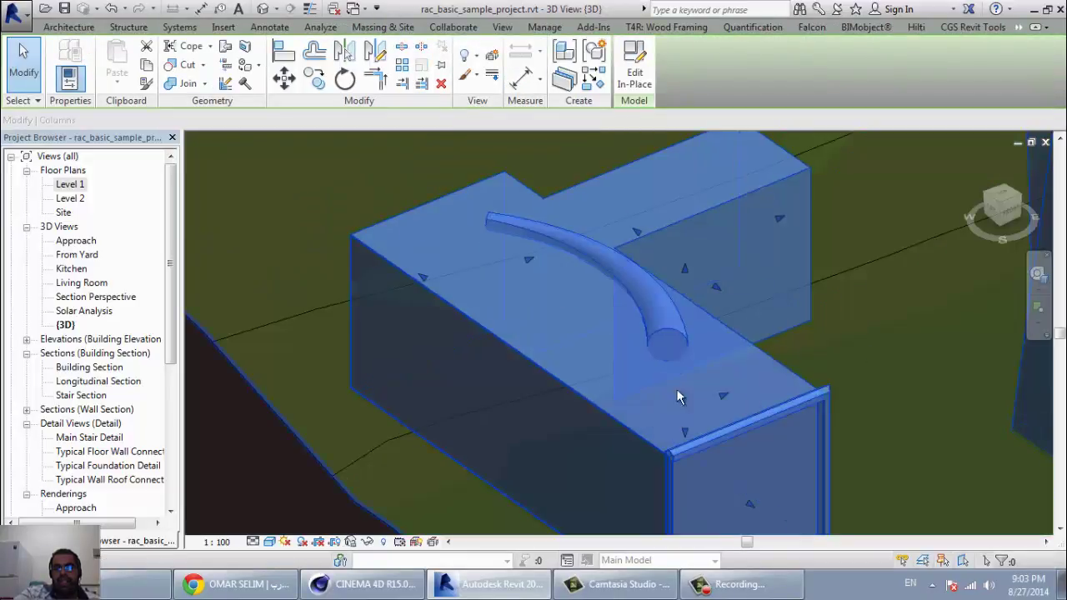
middle_click_drag(716, 292, 531, 299)
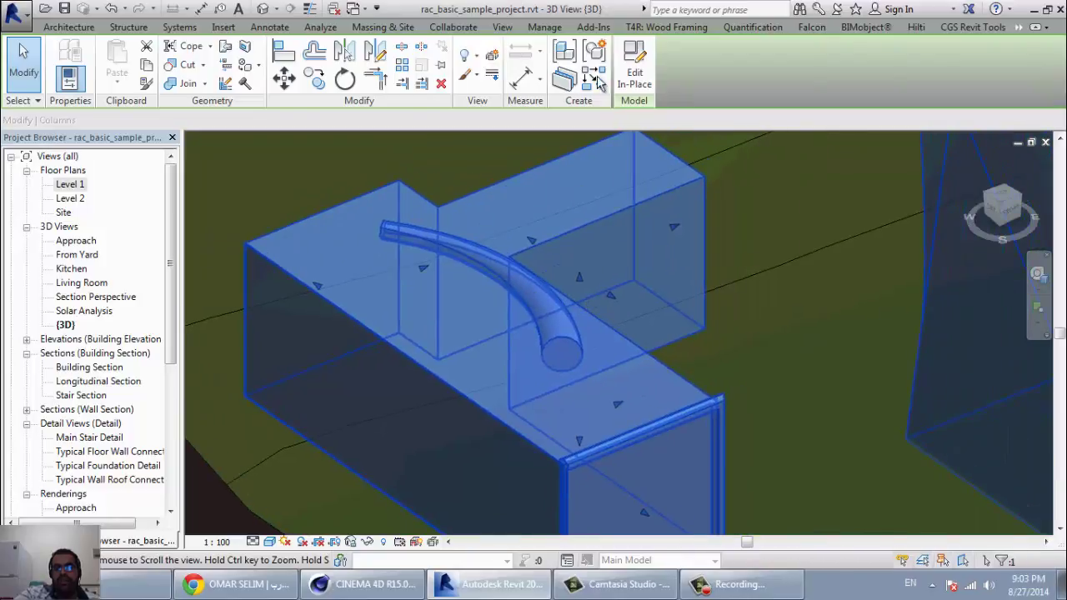
left_click(635, 68)
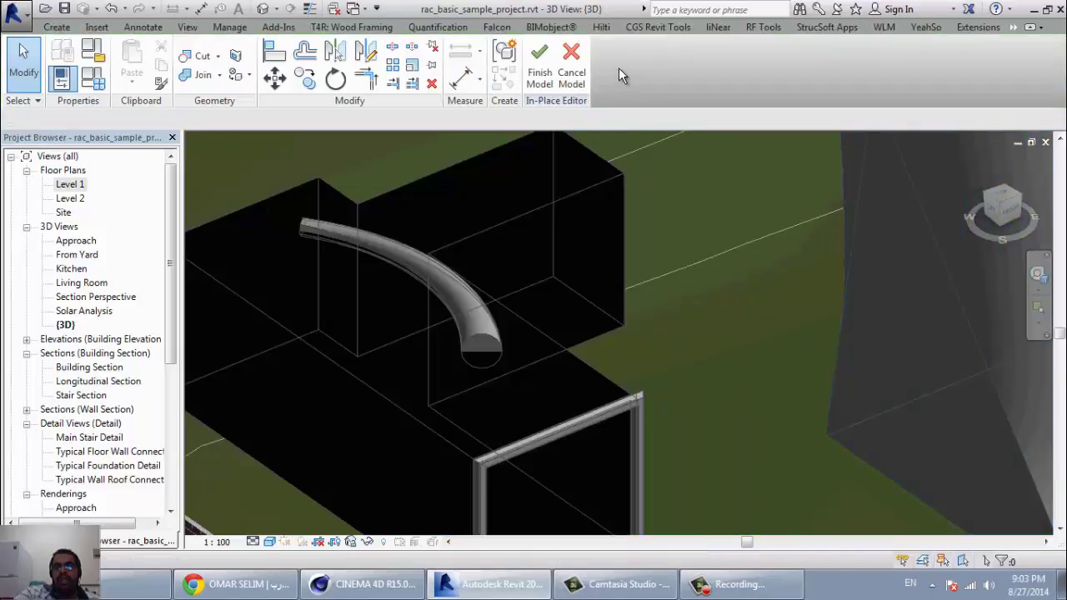
- Start a Void Extrusion from the Create tab's Void Forms list
left_click(57, 27)
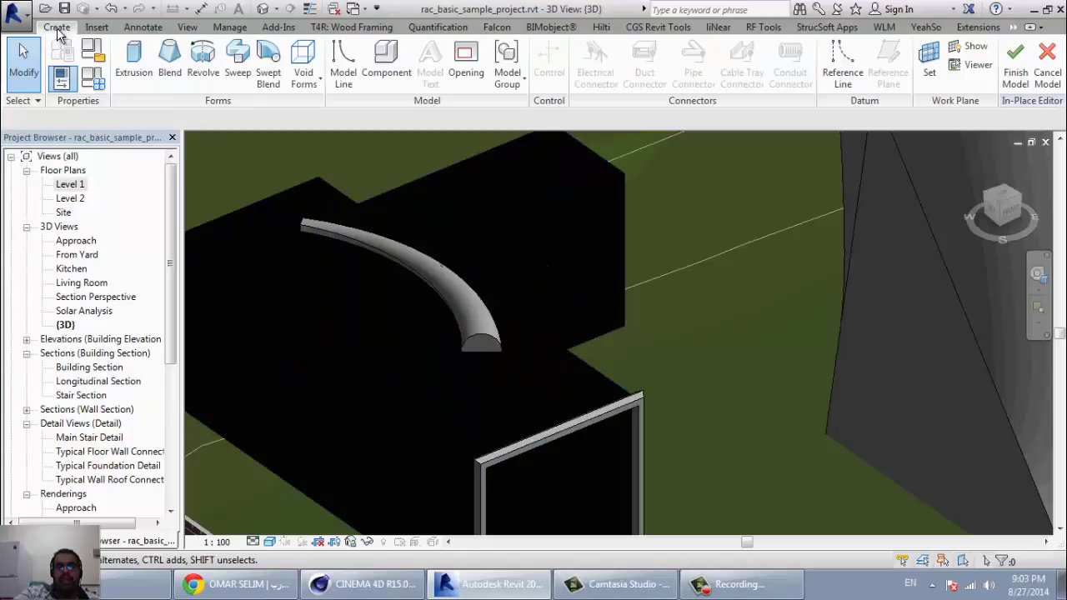
left_click(309, 83)
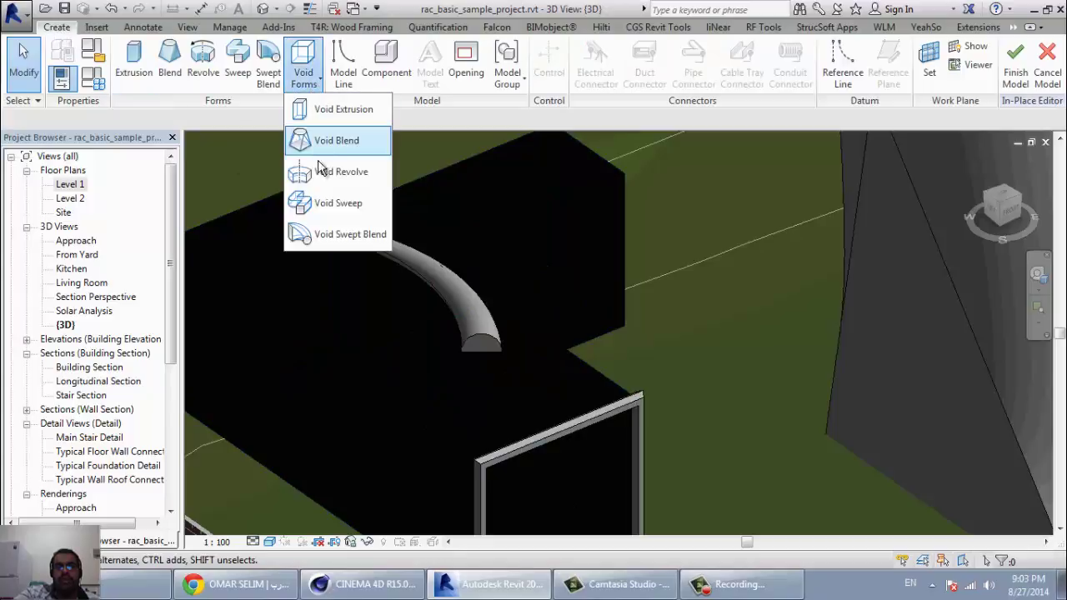
left_click(344, 110)
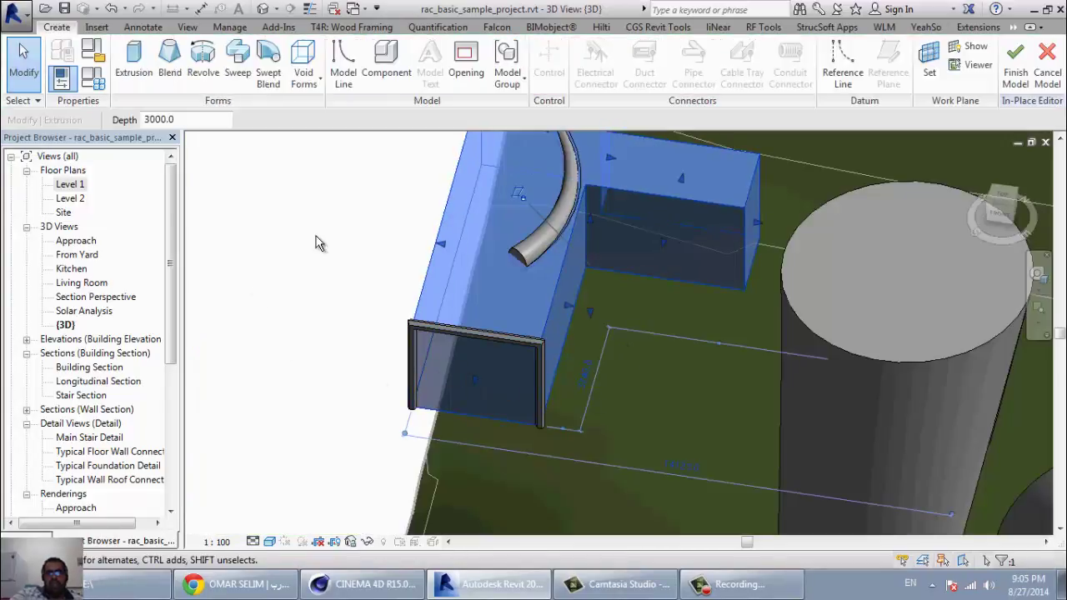
middle_click_drag(413, 350, 238, 384)
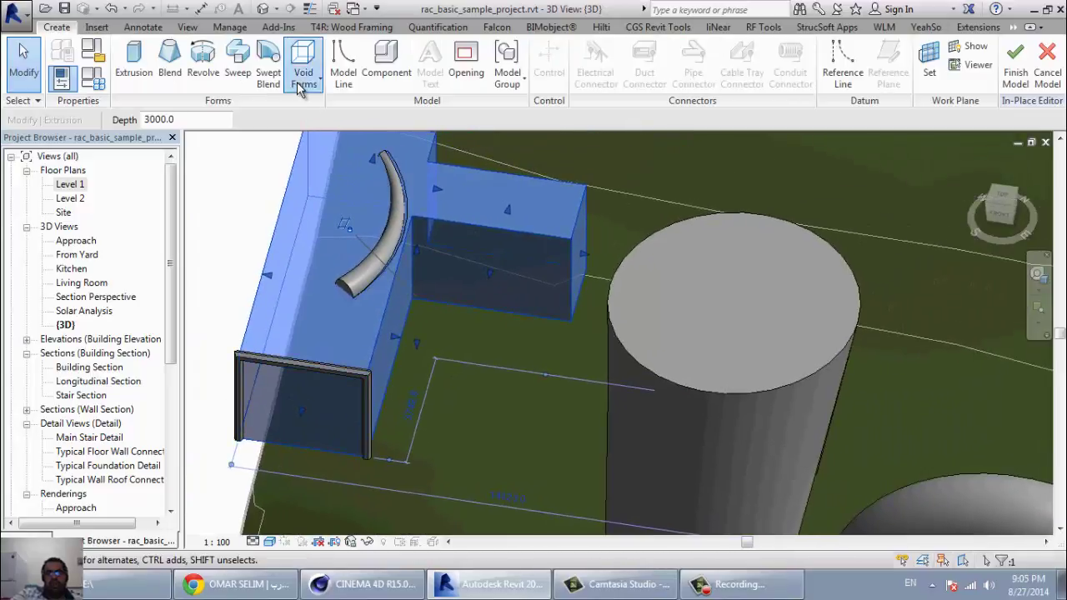
left_click(302, 84)
left_click(339, 108)
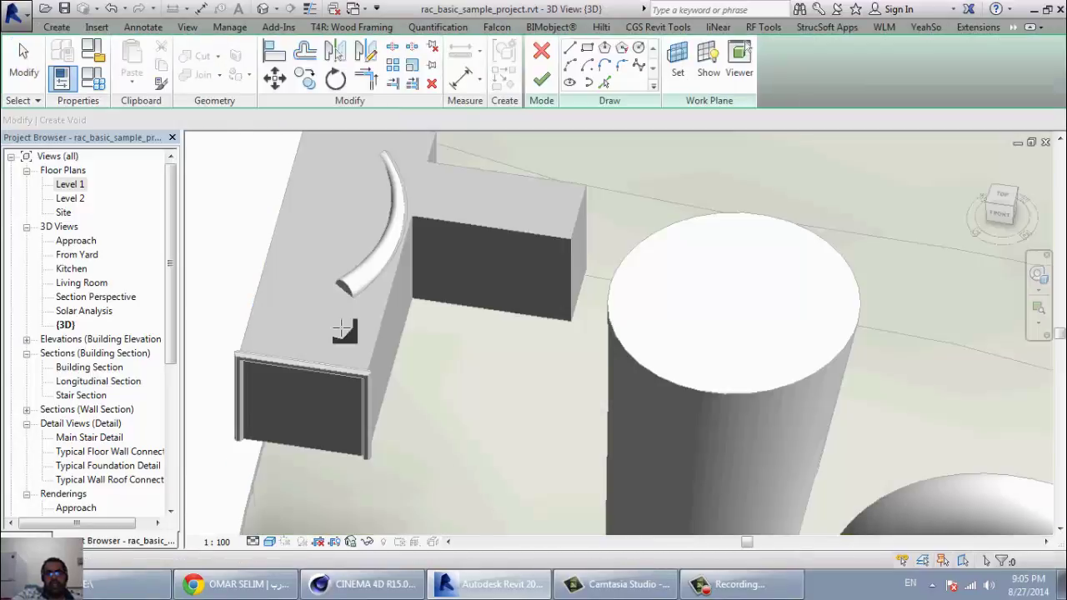
- Sketch a rectangle for the void across the block's outer corner
scroll(353, 340, "up", 2)
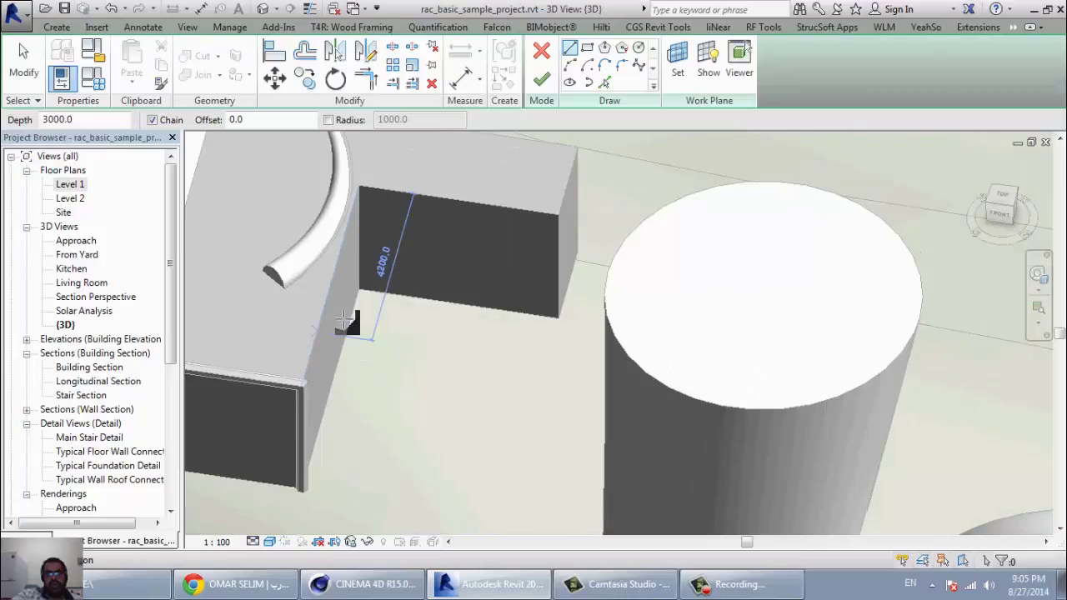
left_click(584, 49)
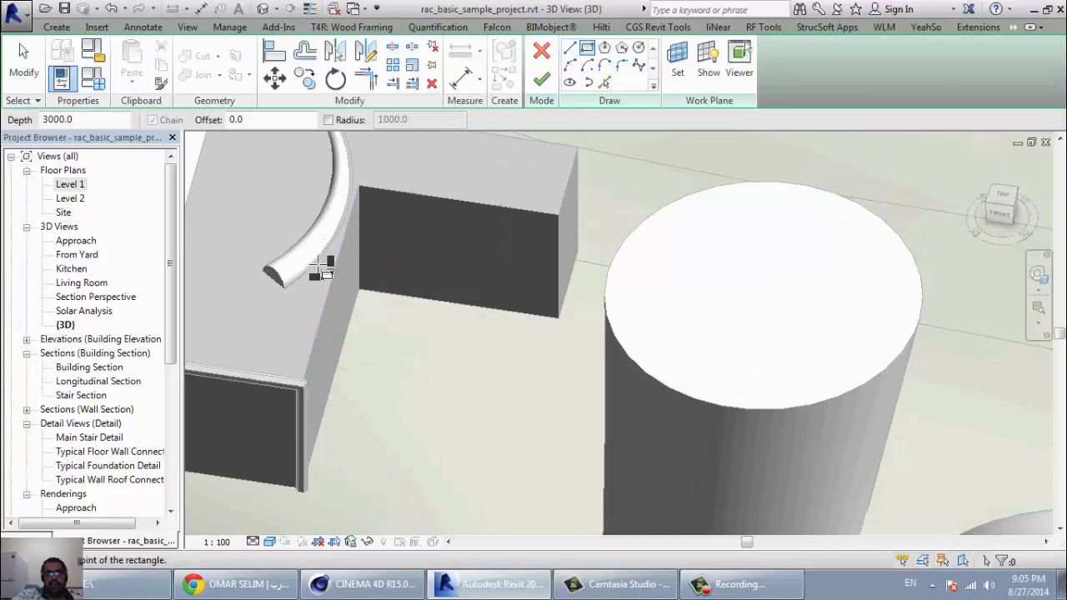
left_click(318, 315)
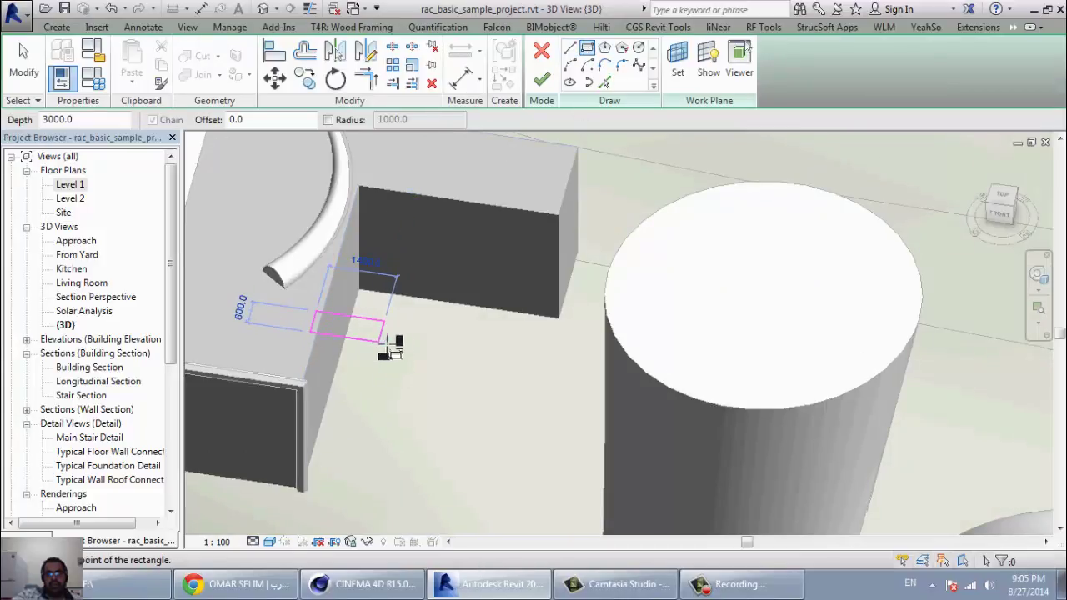
left_click(409, 393)
- Finish the void sketch, lower its top to 1559.2 deep, and move it onto the block corner
left_click(542, 82)
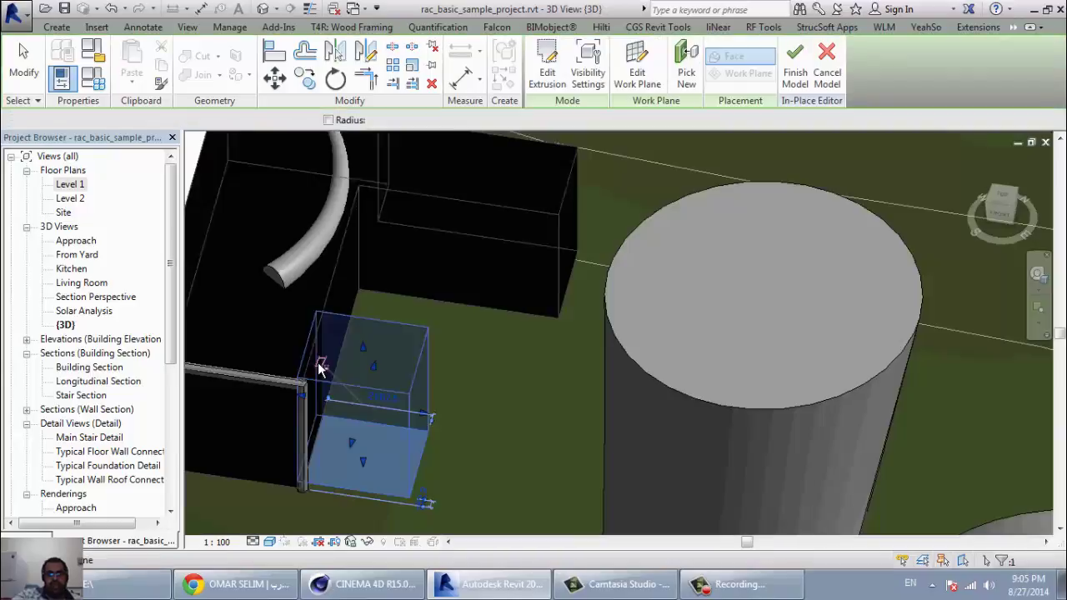
mouse_move(374, 452)
middle_mouse_down("shift")
mouse_move(405, 529)
mouse_move(311, 514)
mouse_move(255, 357)
mouse_move(299, 243)
mouse_move(367, 331)
middle_mouse_up("shift")
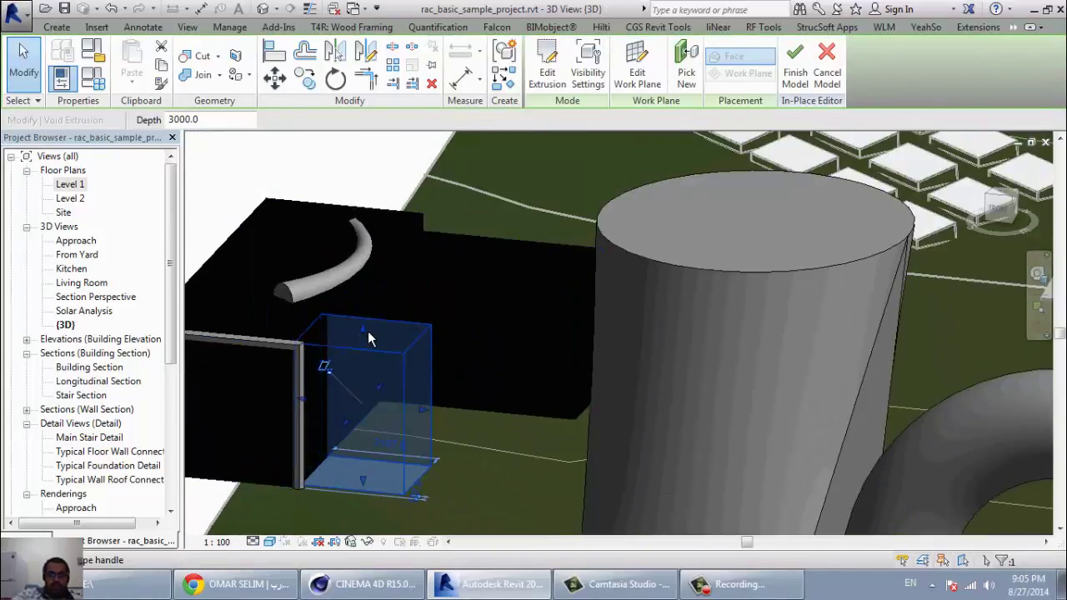
left_click_drag(364, 331, 346, 406)
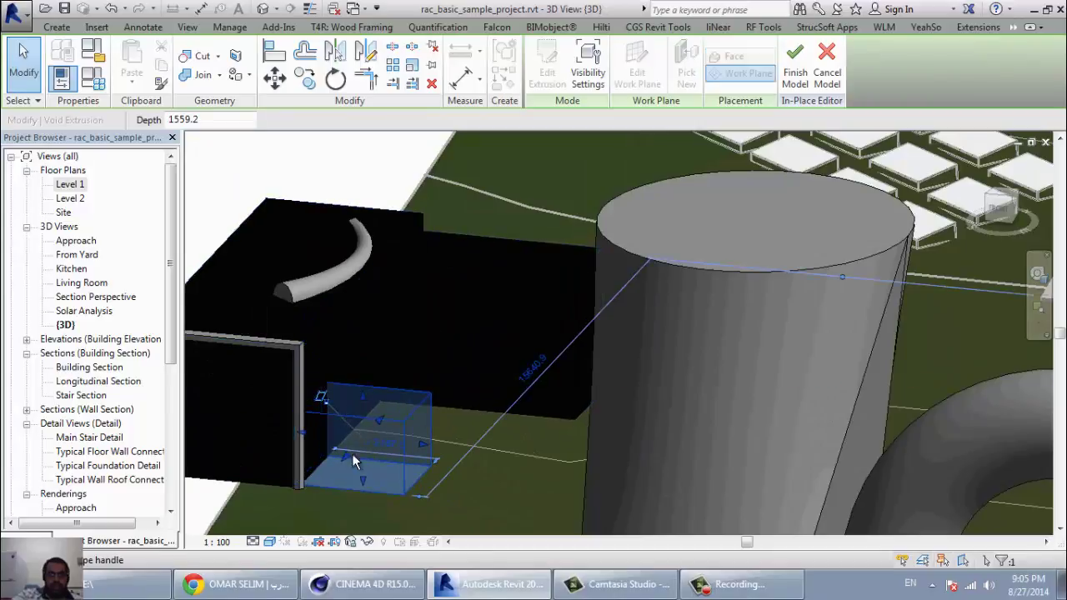
left_click(274, 78)
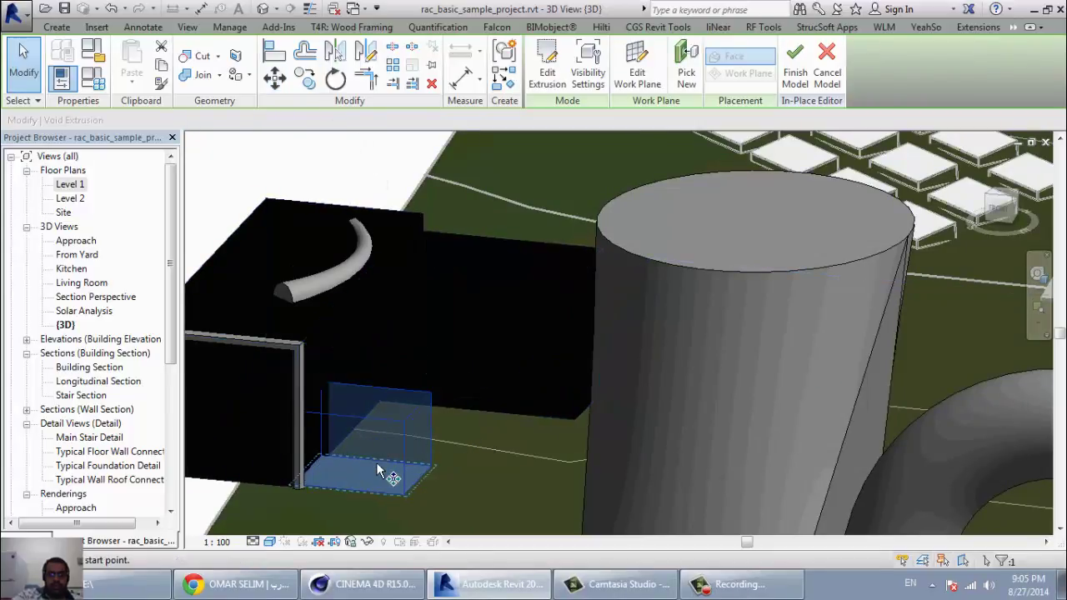
left_click(354, 414)
left_click(404, 342)
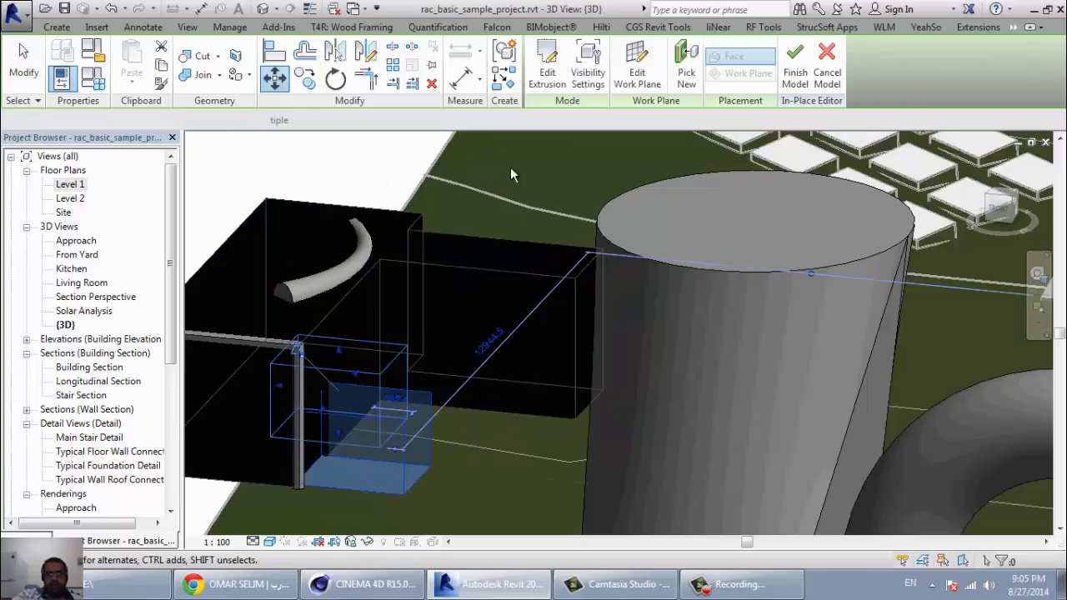
- Finish the in-place model so the void cuts the notch, then inspect the cut corner
left_click(791, 69)
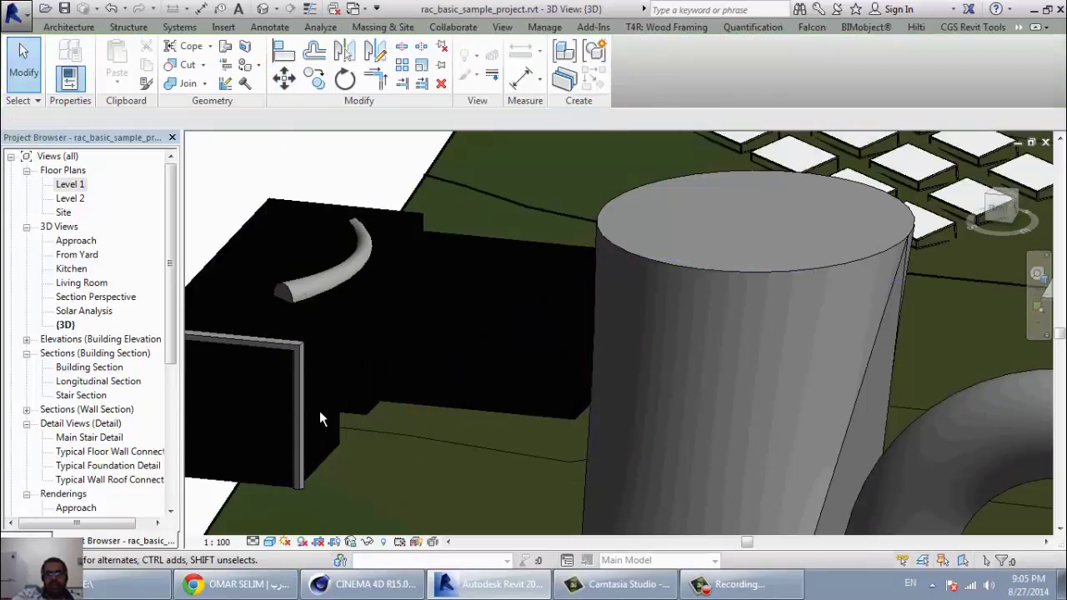
left_click(334, 430)
mouse_move(338, 488)
middle_mouse_down("shift")
mouse_move(271, 510)
mouse_move(498, 428)
middle_mouse_up("shift")
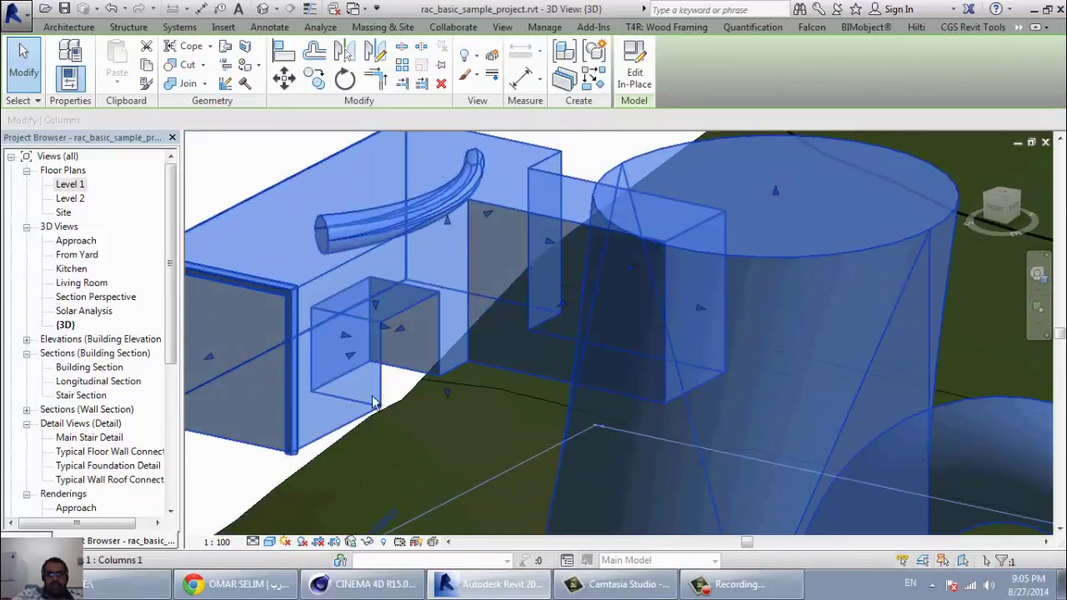
left_click(242, 157)
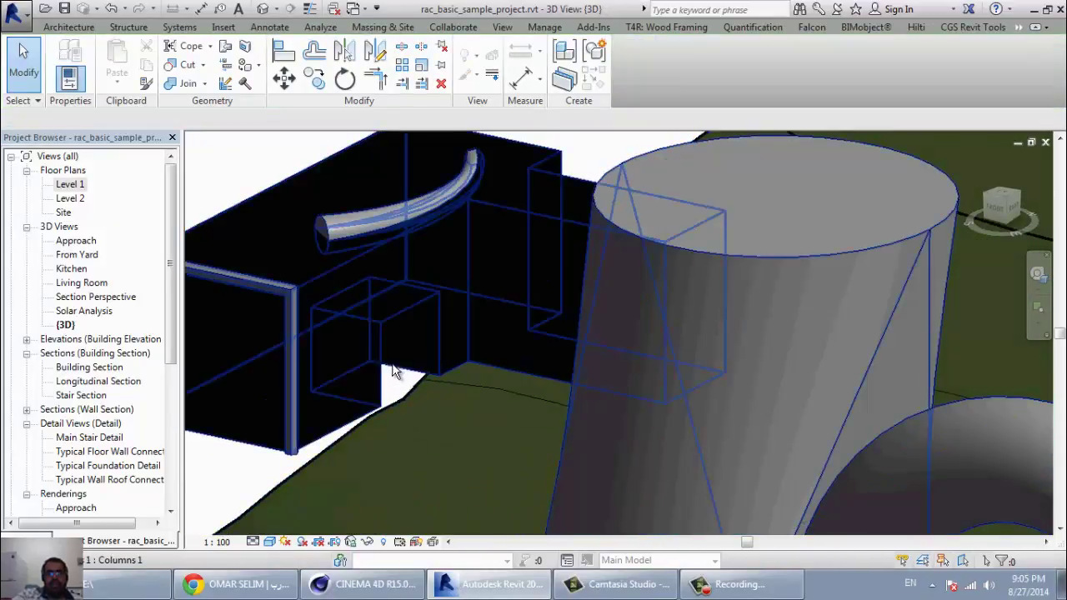
scroll(396, 371, "down", 3)
scroll(431, 336, "down", 2)
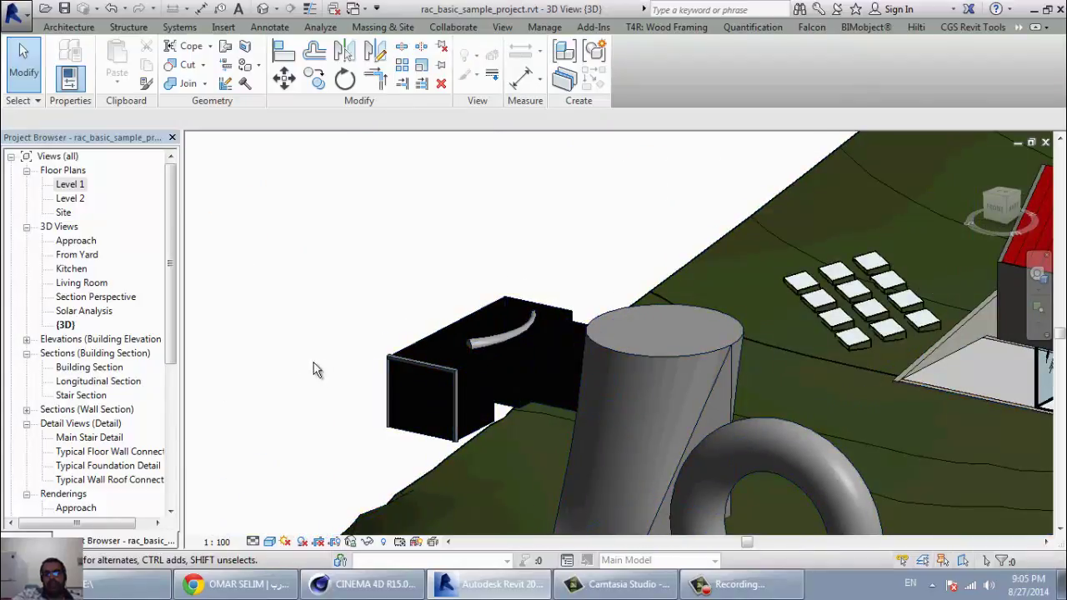